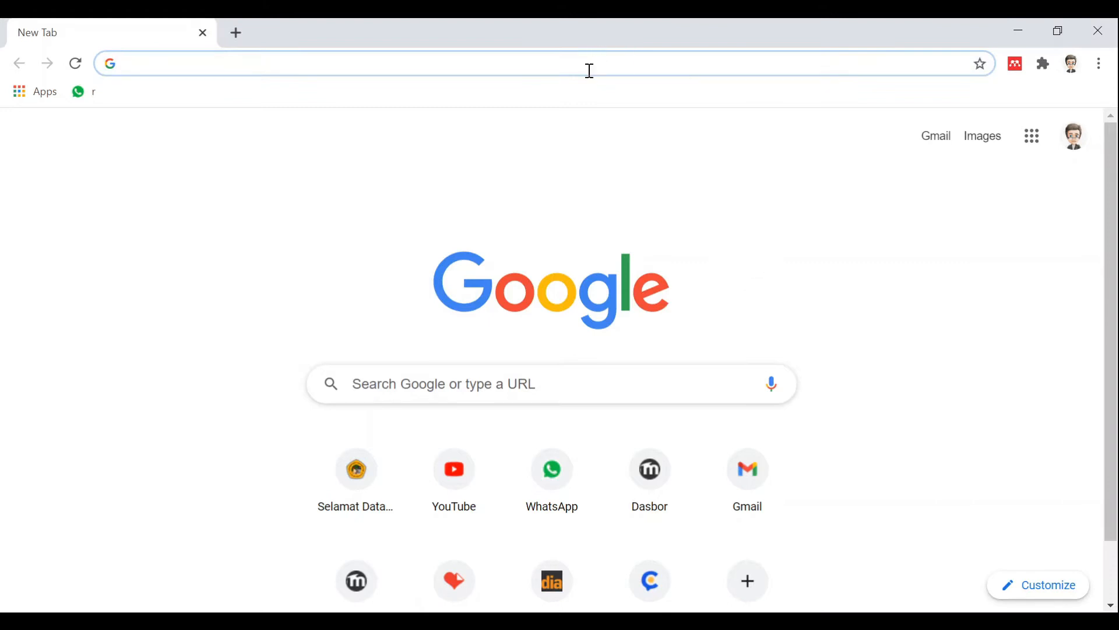
Step: Go to mendeley.com in Chrome by typing 'mende' and accepting the suggested site
click(370, 59)
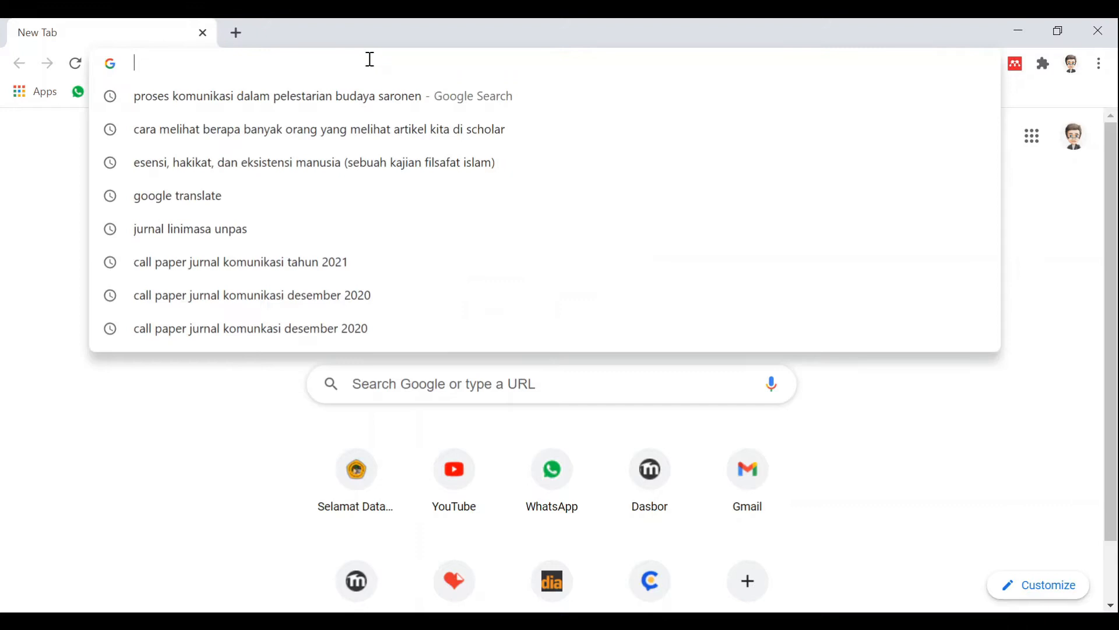
text(mendeley.com)
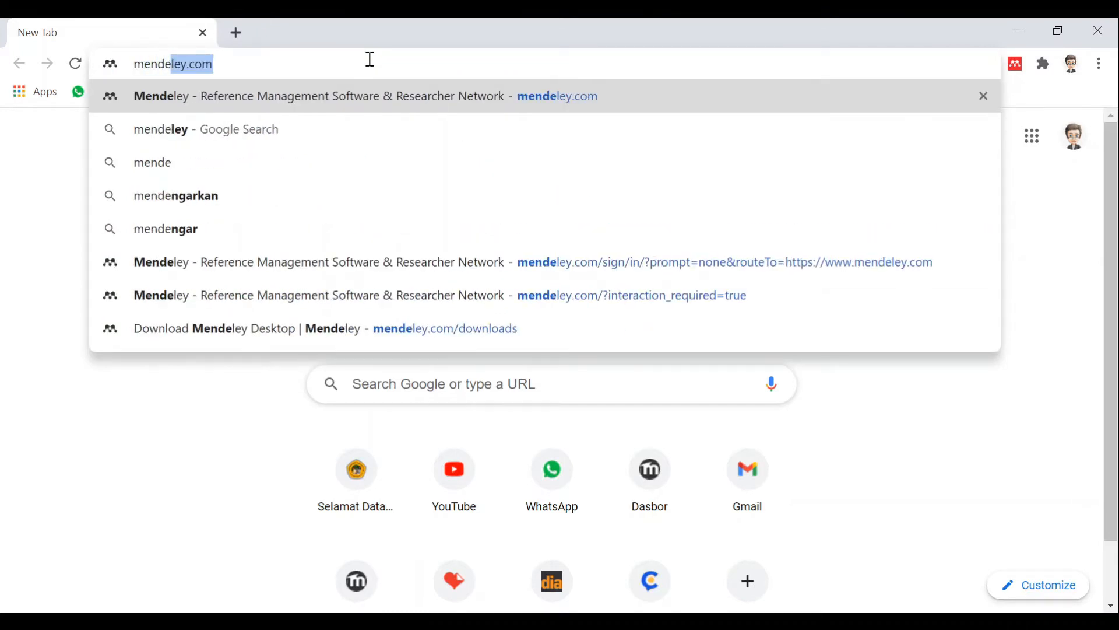
key(Return)
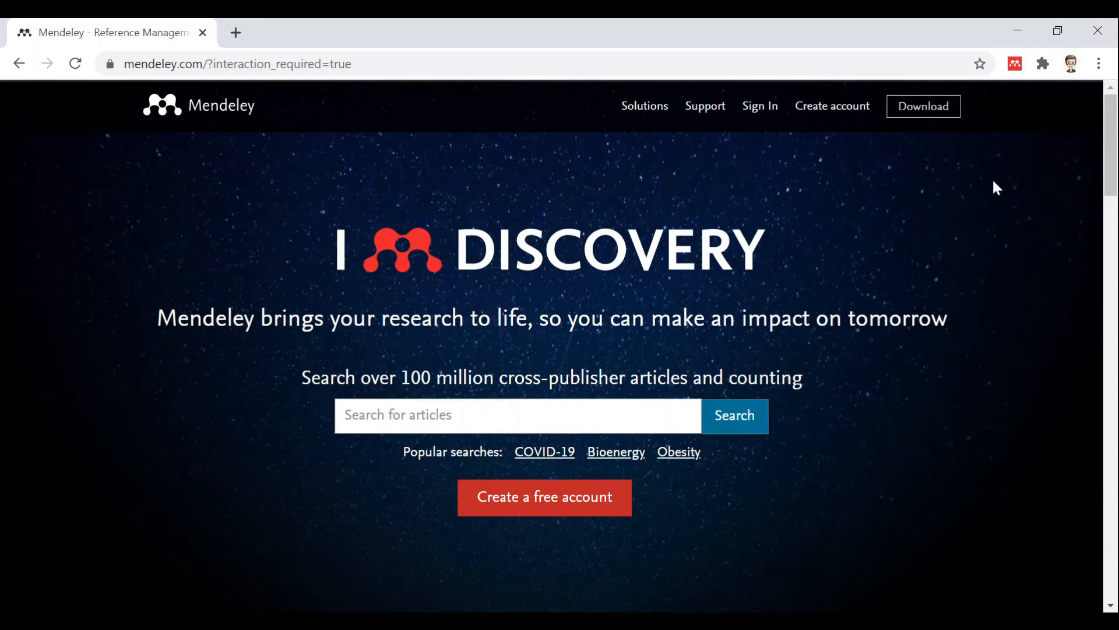
Step: Review the Mendeley Desktop for Windows download page, then go to the Create account page
click(925, 114)
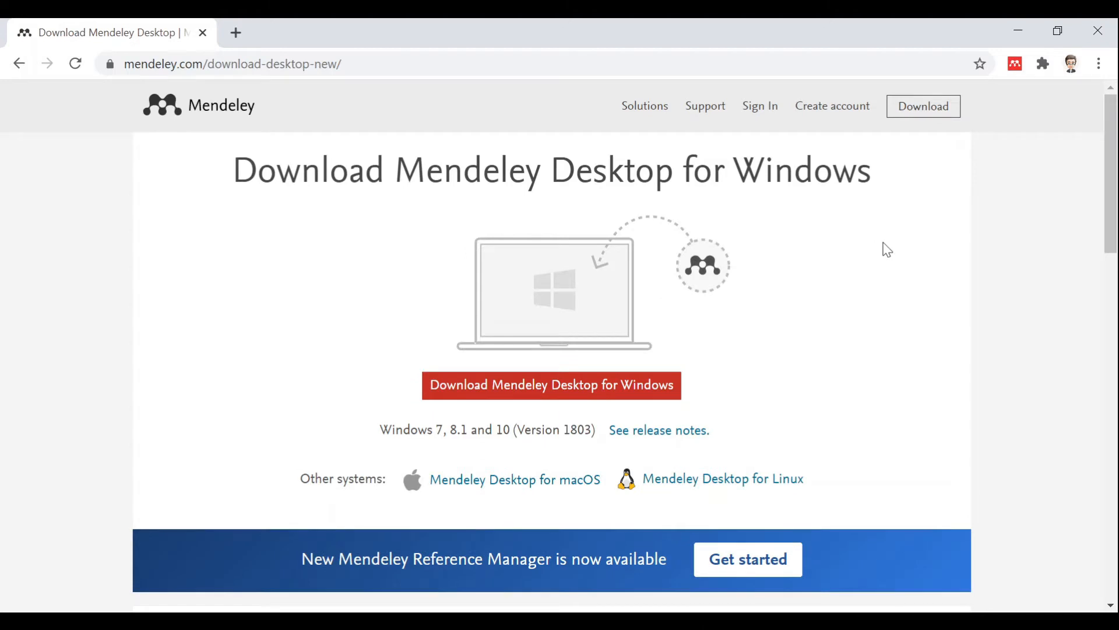
scroll(886, 249, down, 1)
click(835, 116)
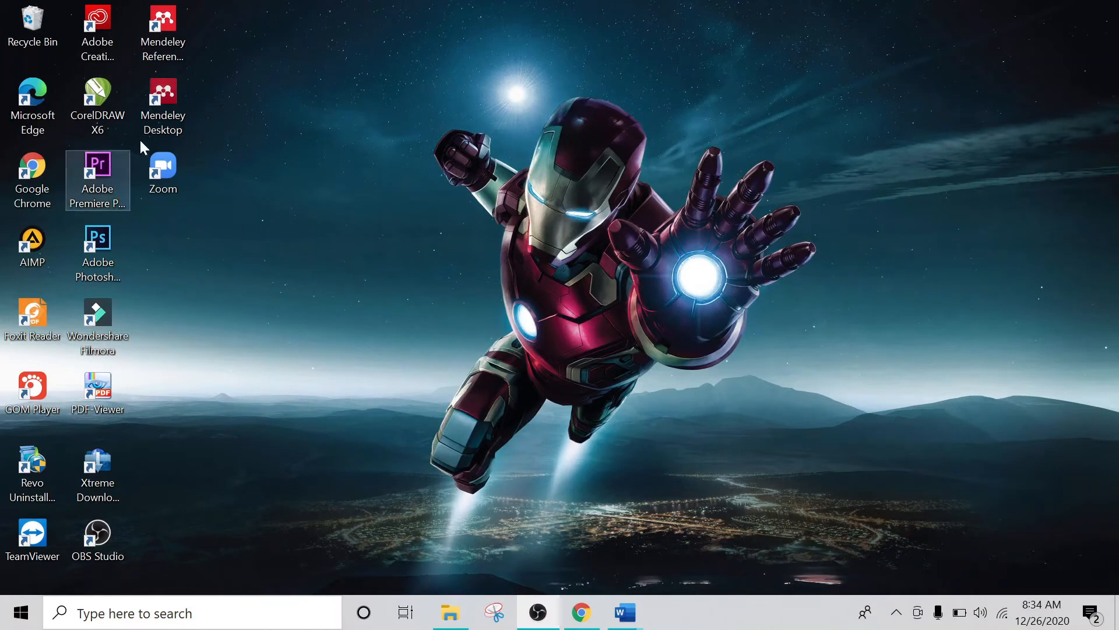
Step: Launch Mendeley Desktop and sign in with the account e-mail and password
click(159, 102)
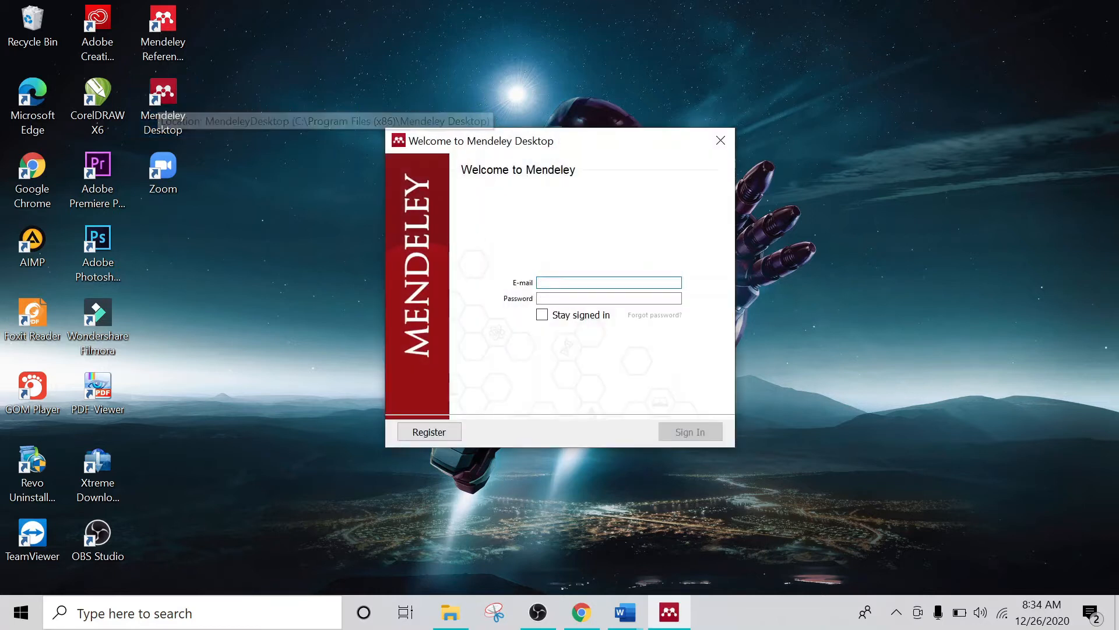
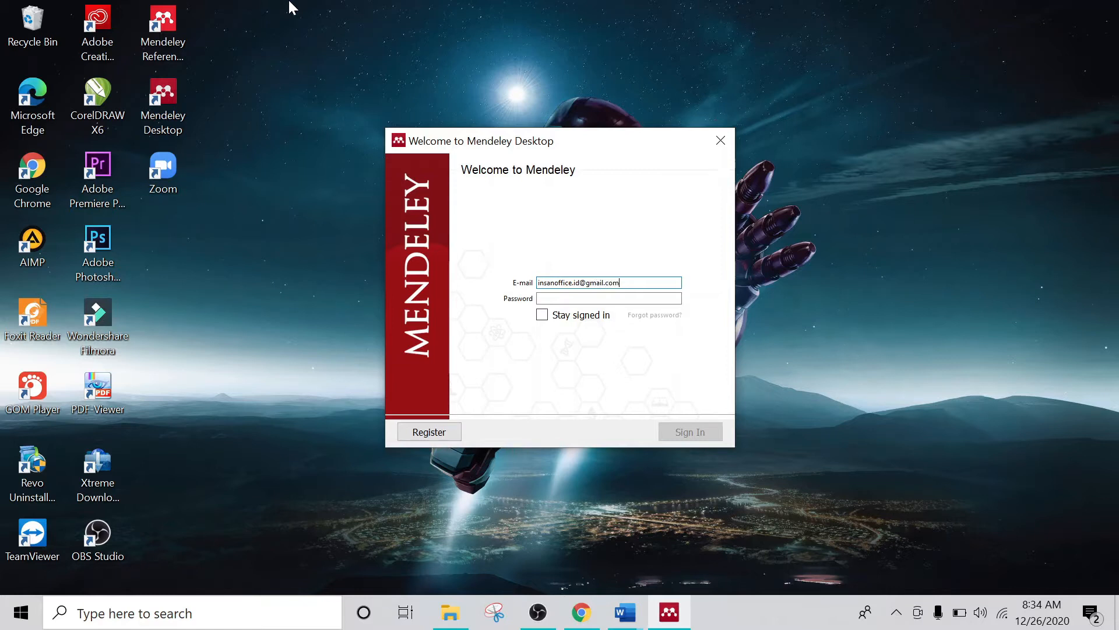
key(Tab)
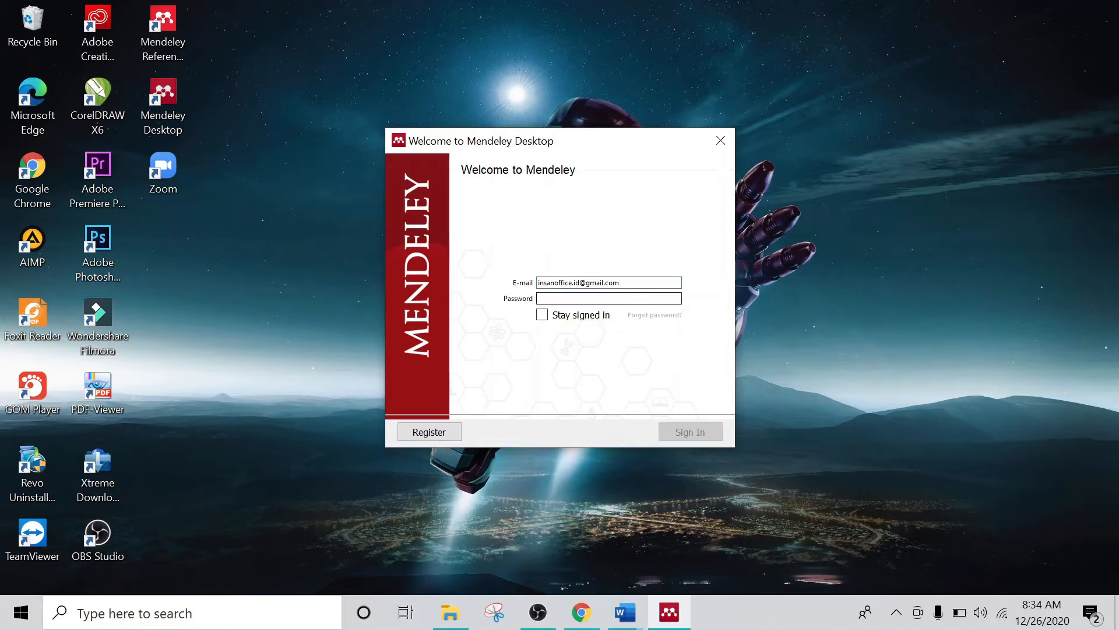
text(•••••)
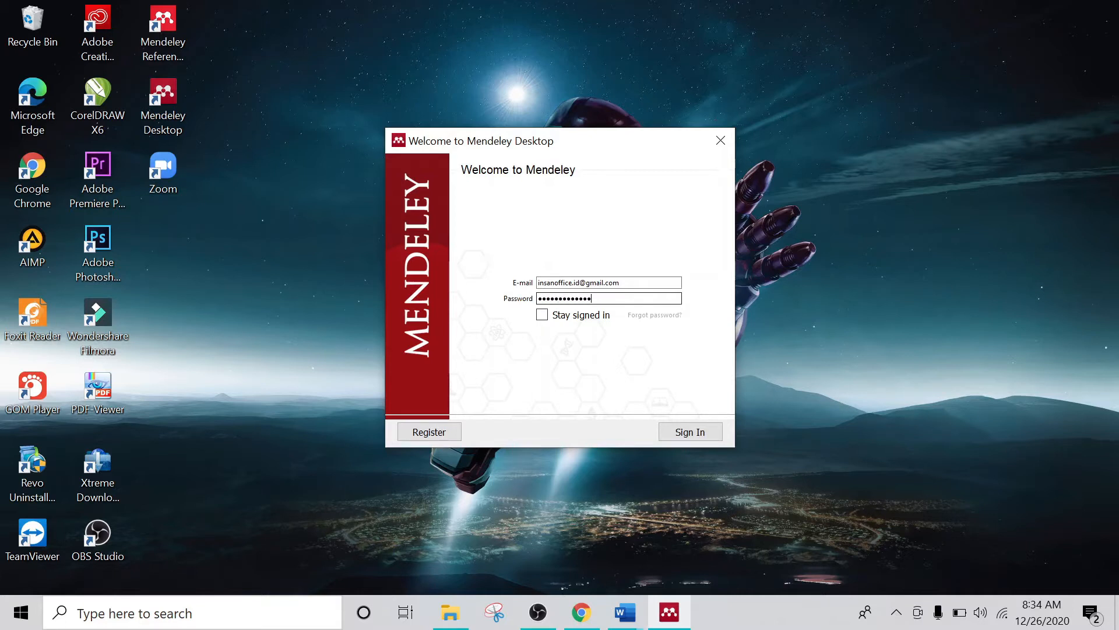
click(685, 433)
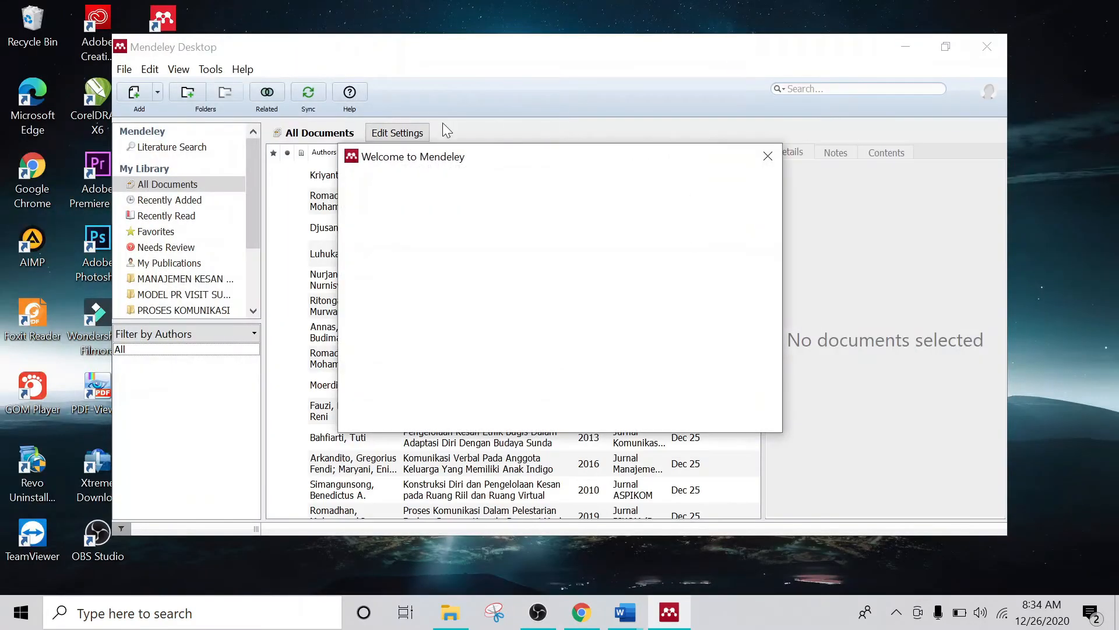
Step: Close the Welcome window and the Add and Create tip, then maximise the library window
click(767, 157)
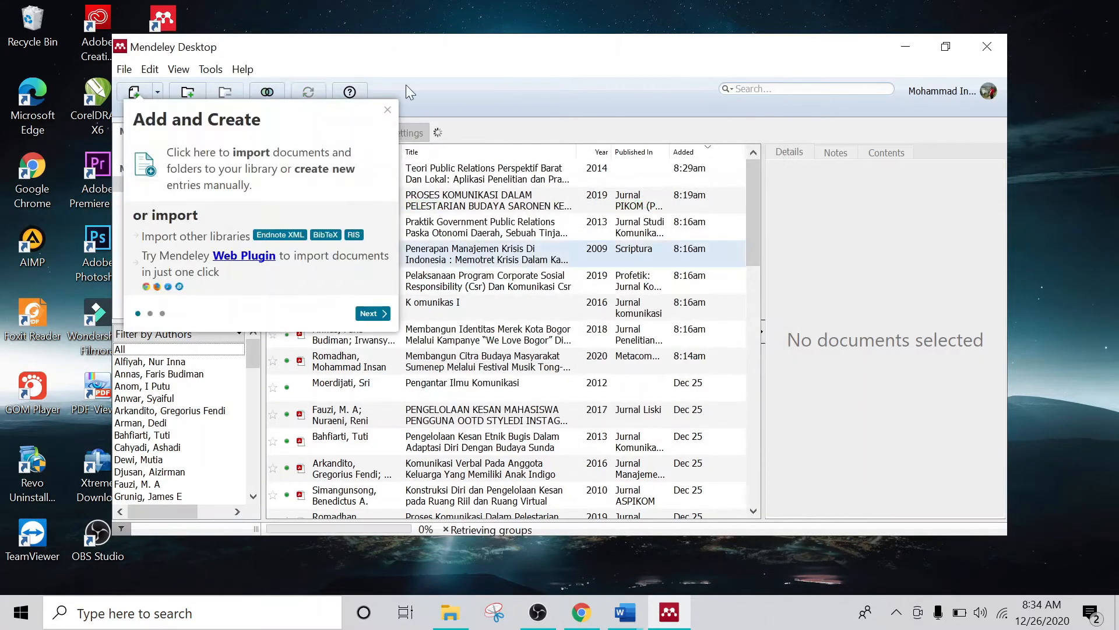
click(387, 110)
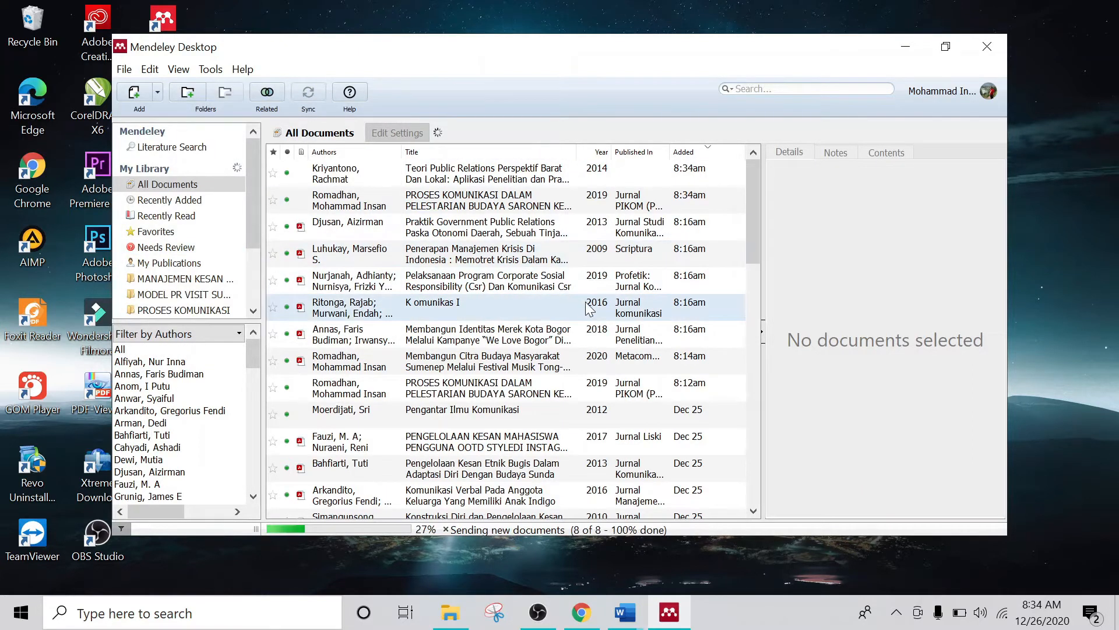
scroll(587, 299, down, 2)
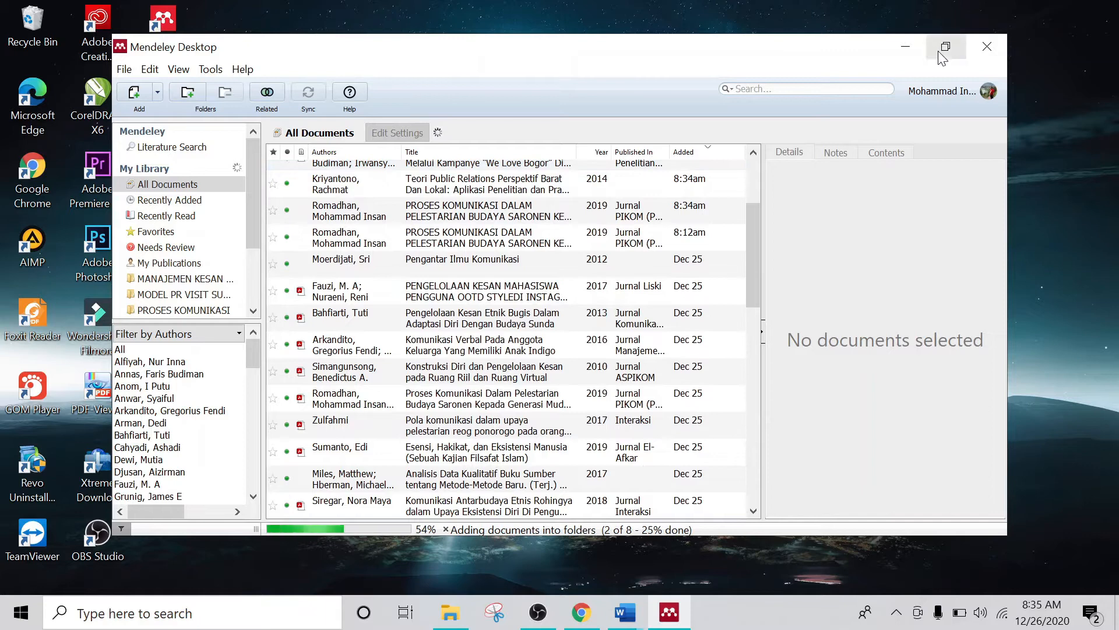
click(945, 46)
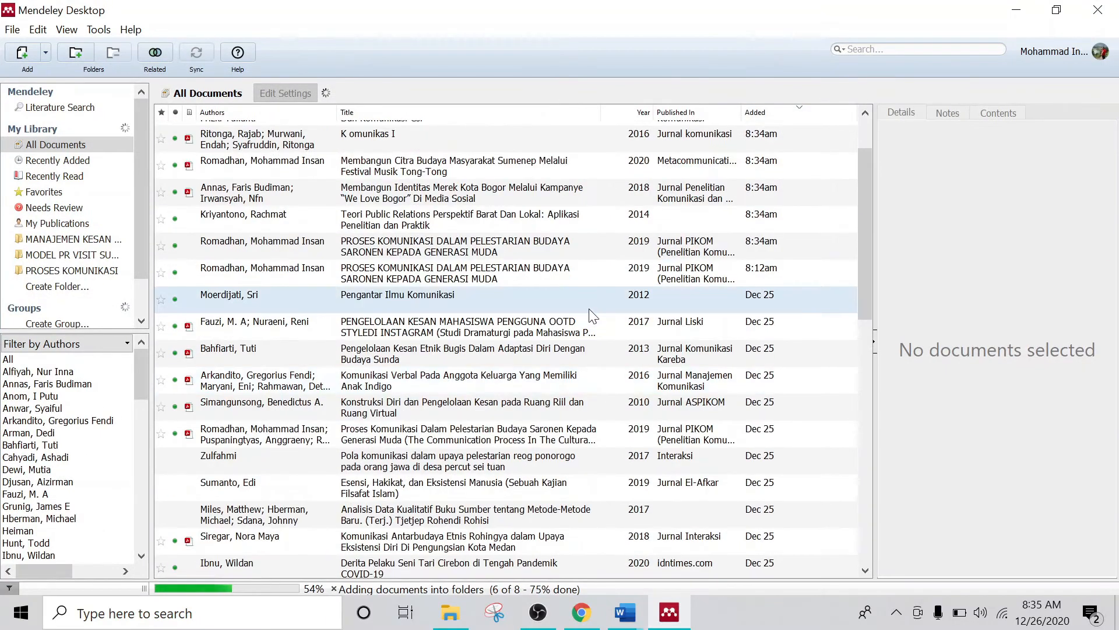
Step: Look over the Tools menu's Word plugin options without choosing any, keeping the window maximised
scroll(589, 309, up, 2)
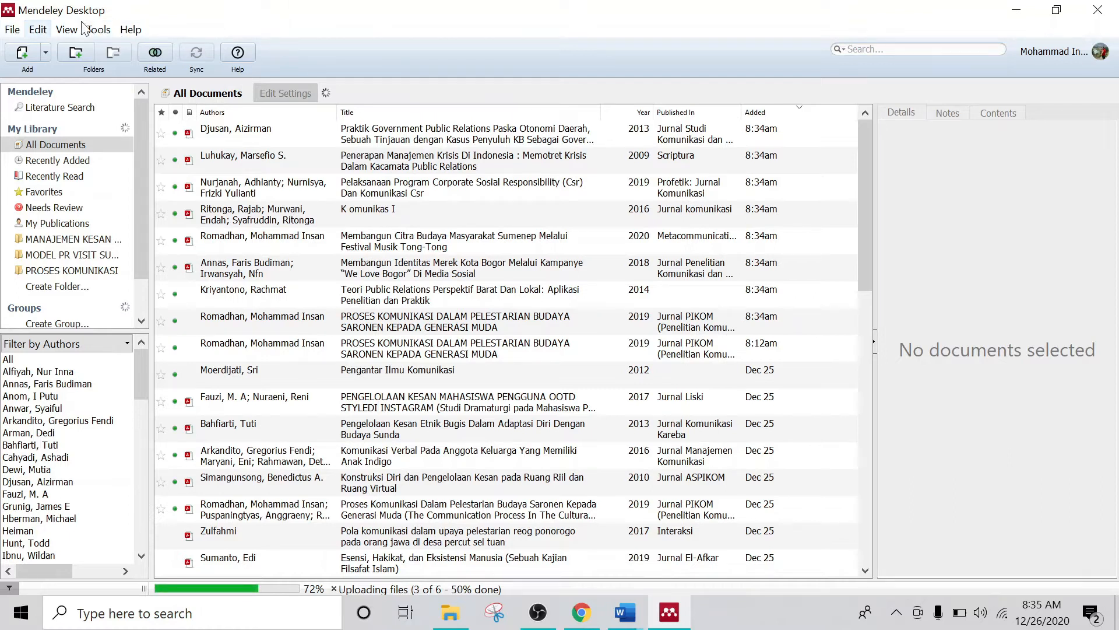
click(99, 30)
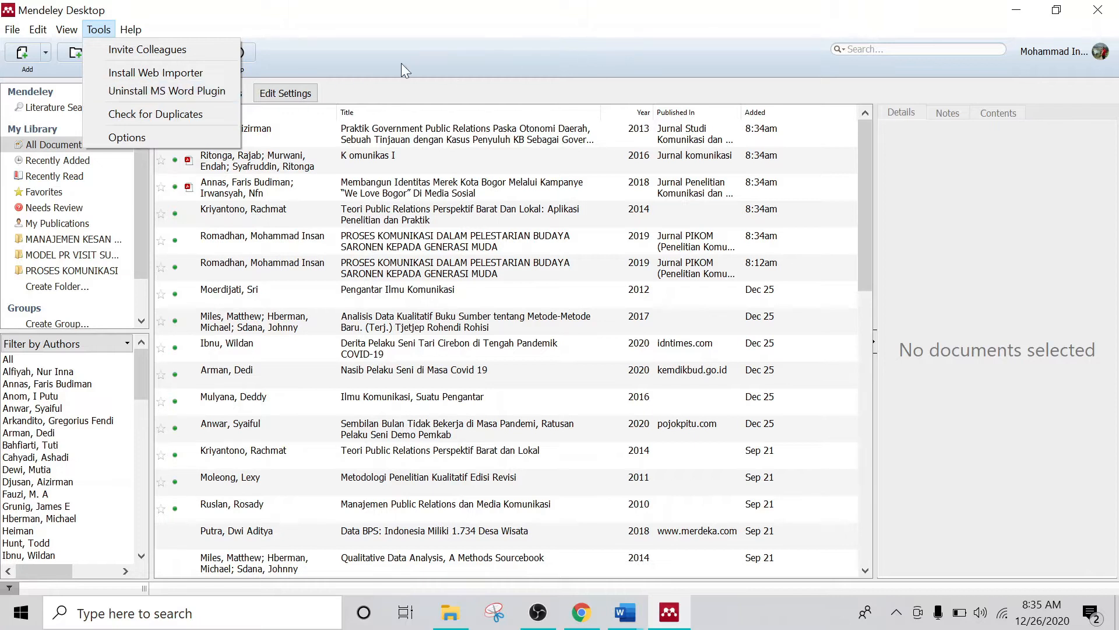
click(501, 27)
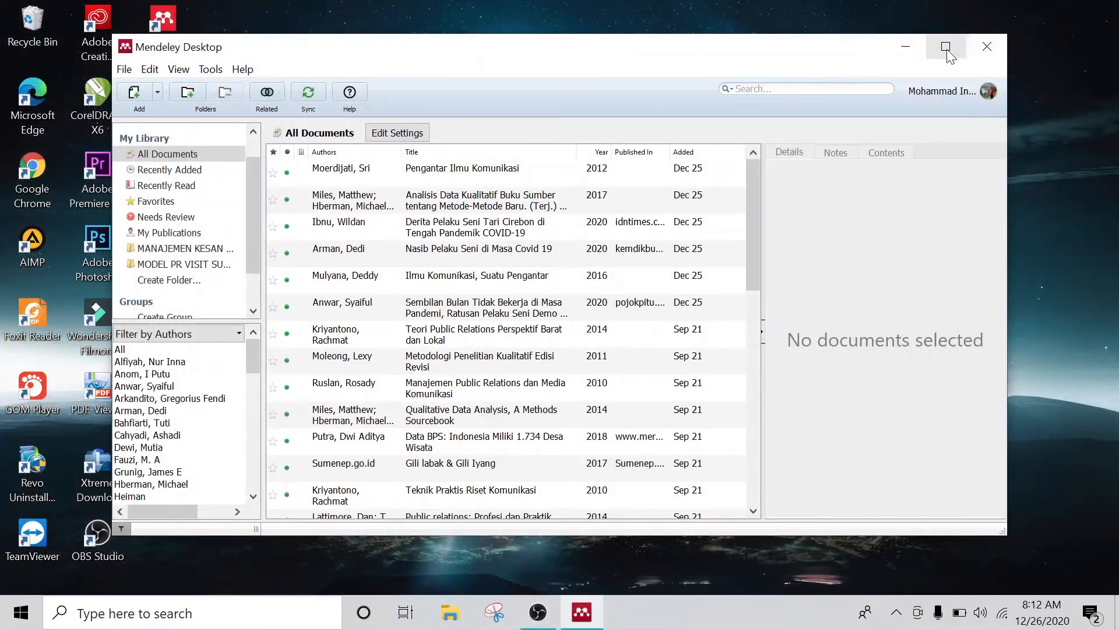
click(945, 47)
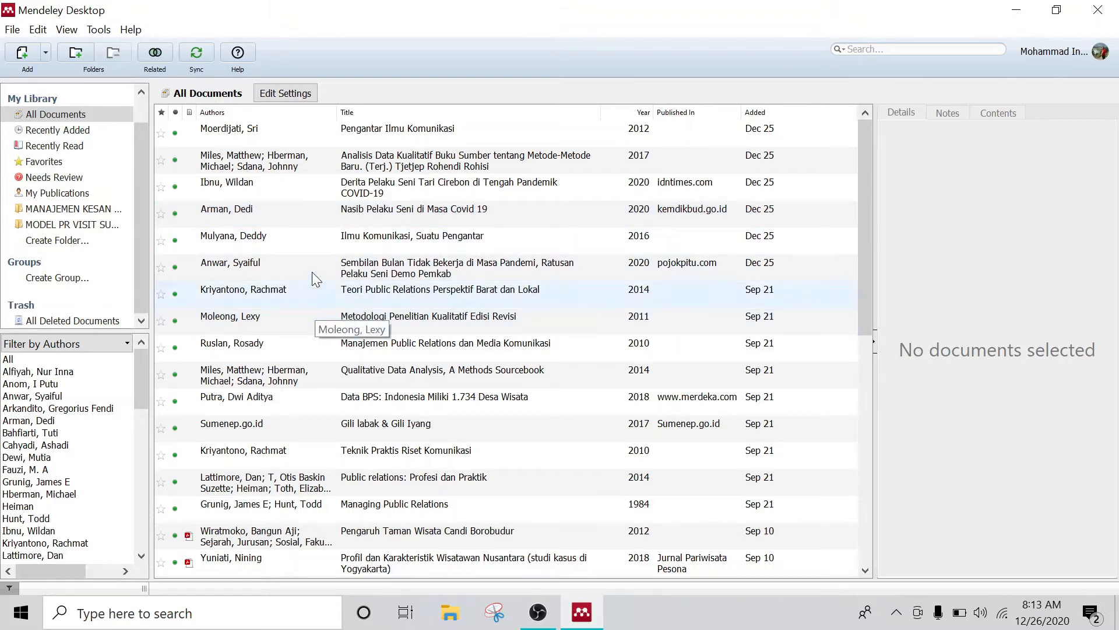
Step: Create a new library folder named PROSES KOMUNIKASI
click(68, 240)
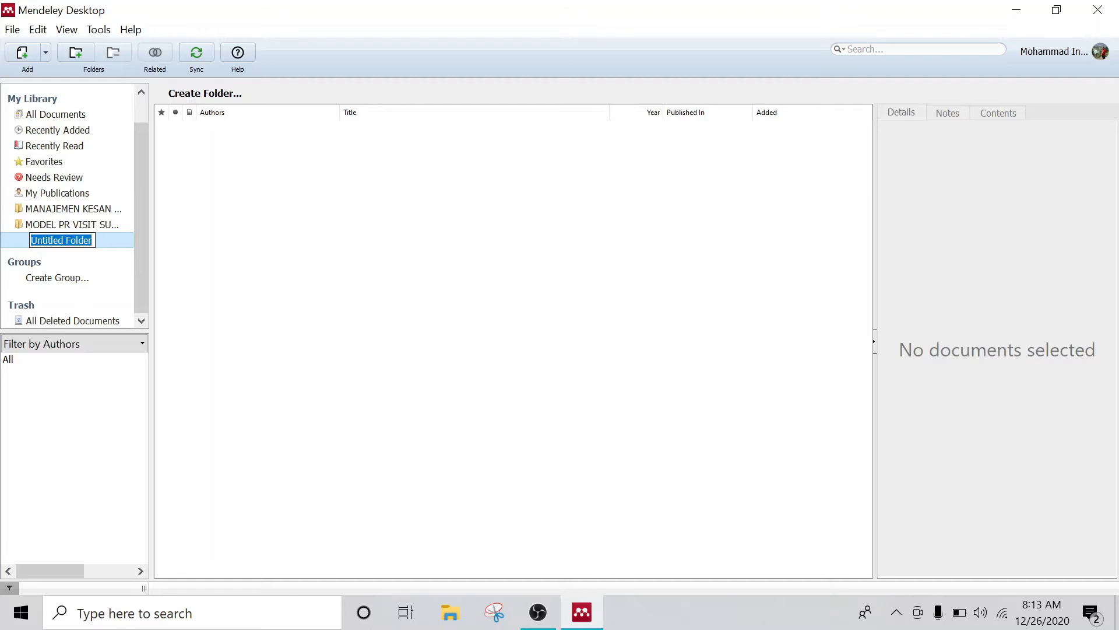
text(P)
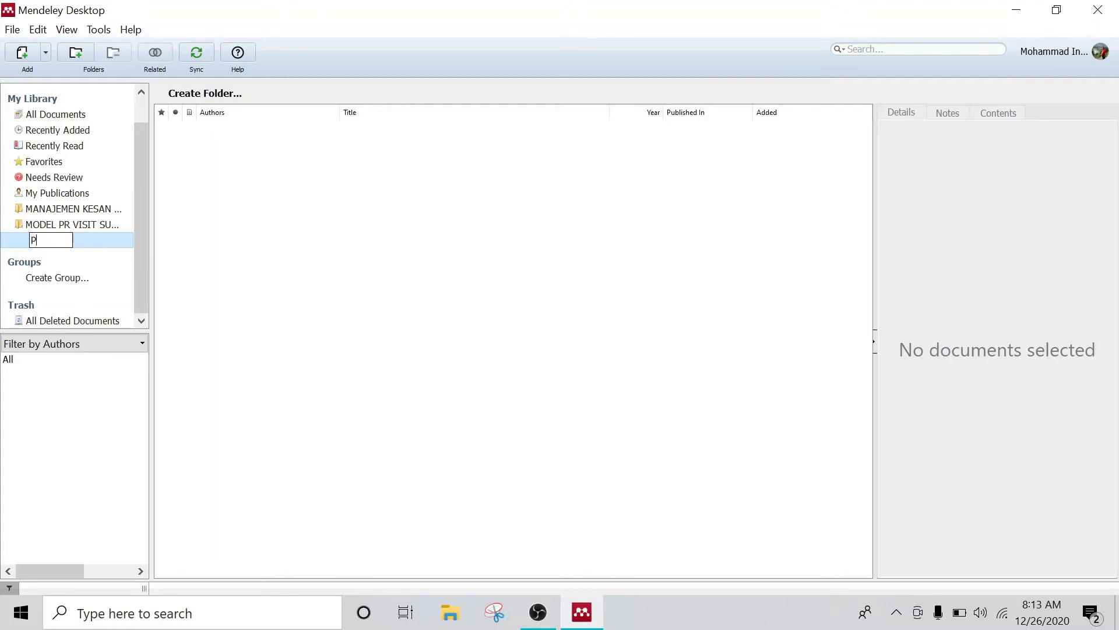
text(ROSES KOMUNIKASI)
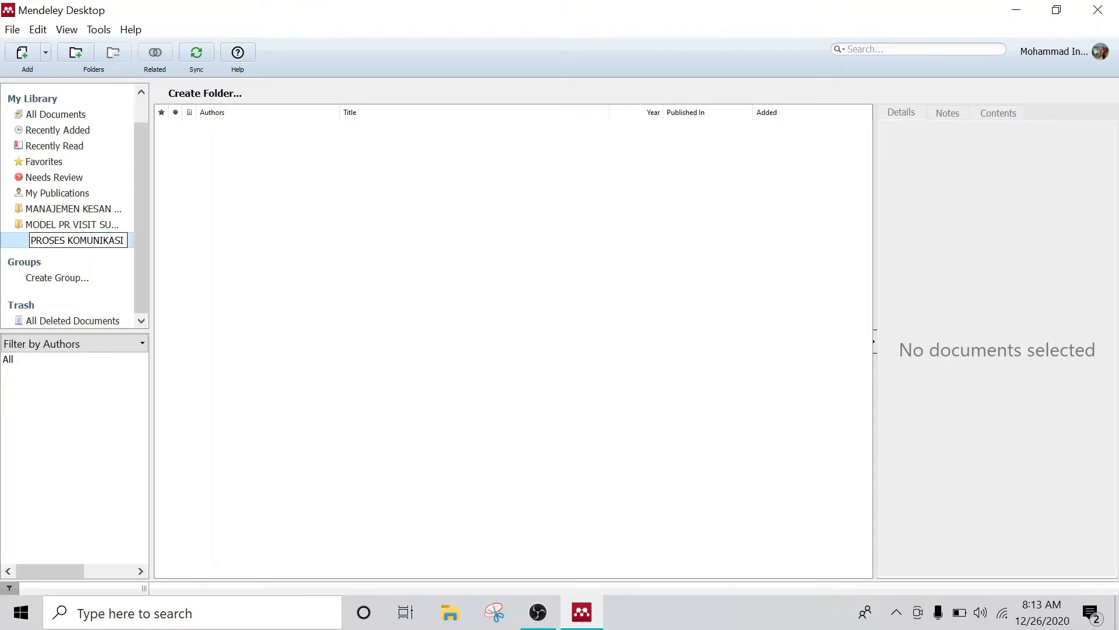
key(Return)
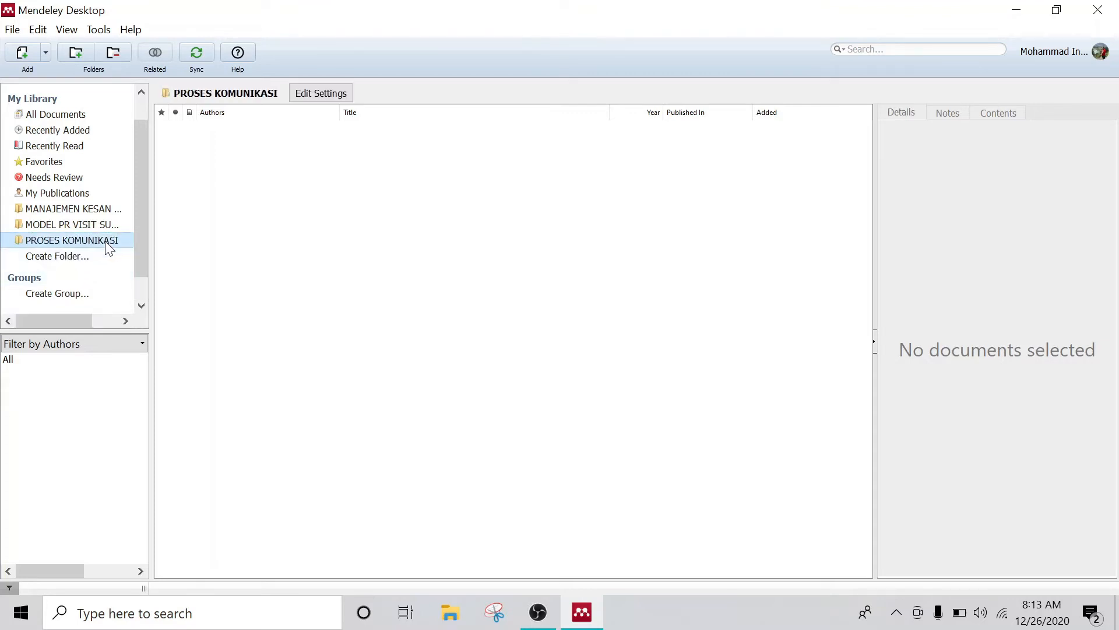
click(303, 225)
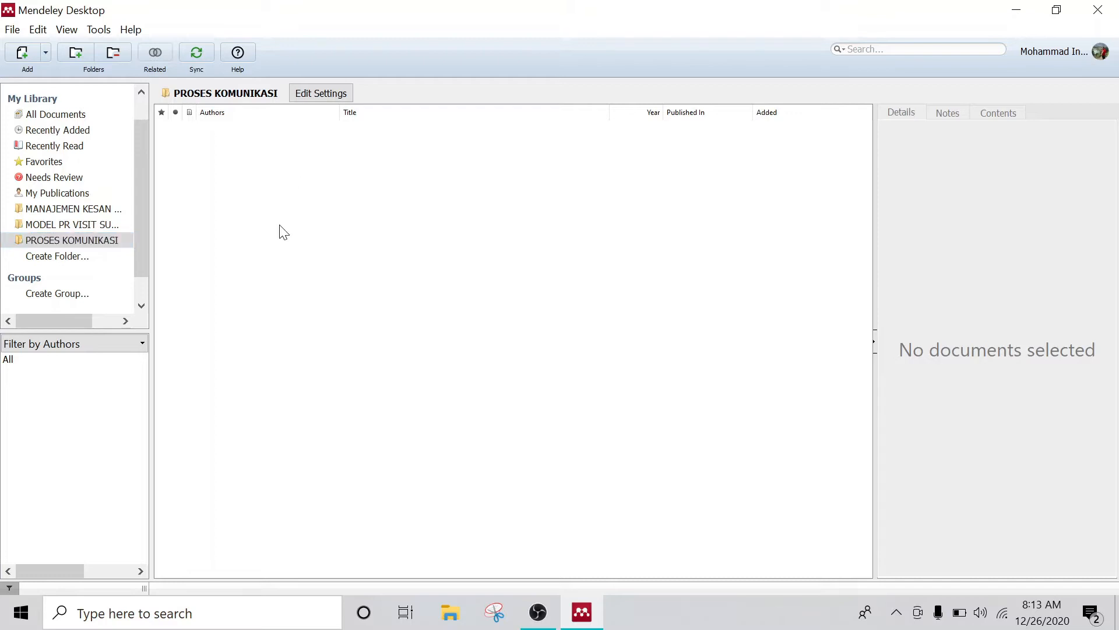
Step: Browse the MANAJEMEN KESAN PELAKU BUDAYA and MODEL PR VISIT SUMENEP folders, then return to PROSES KOMUNIKASI
click(90, 208)
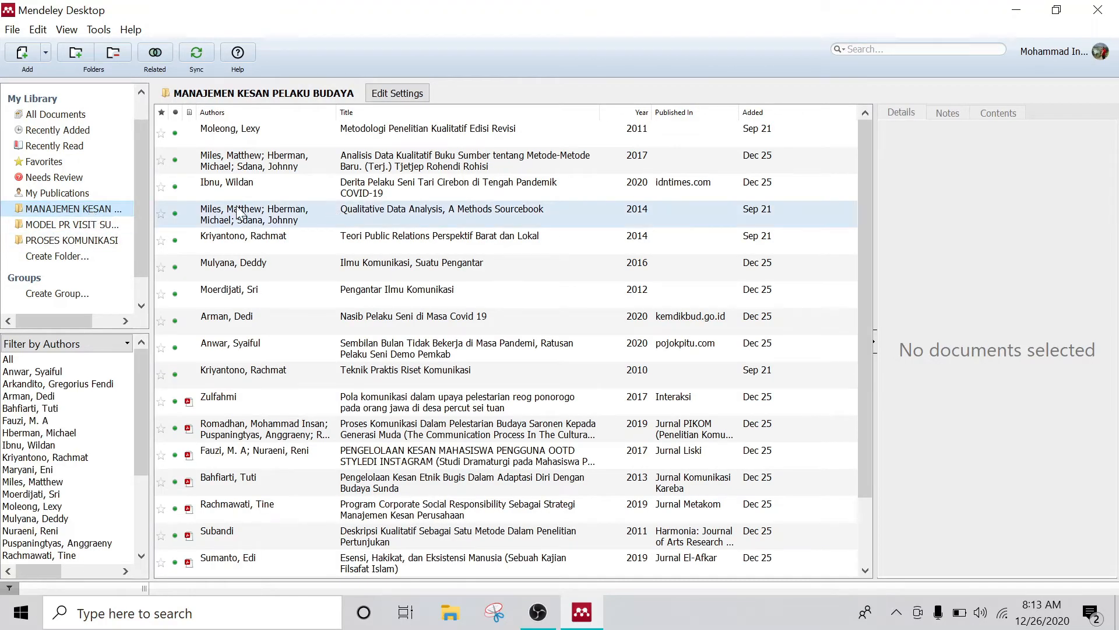
click(79, 227)
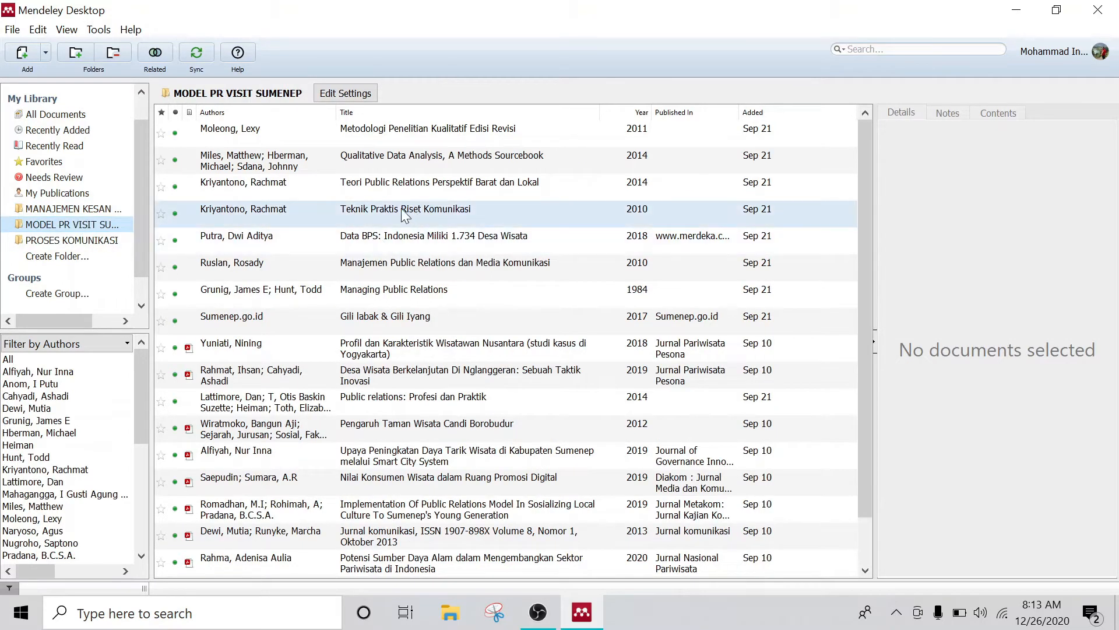
click(85, 241)
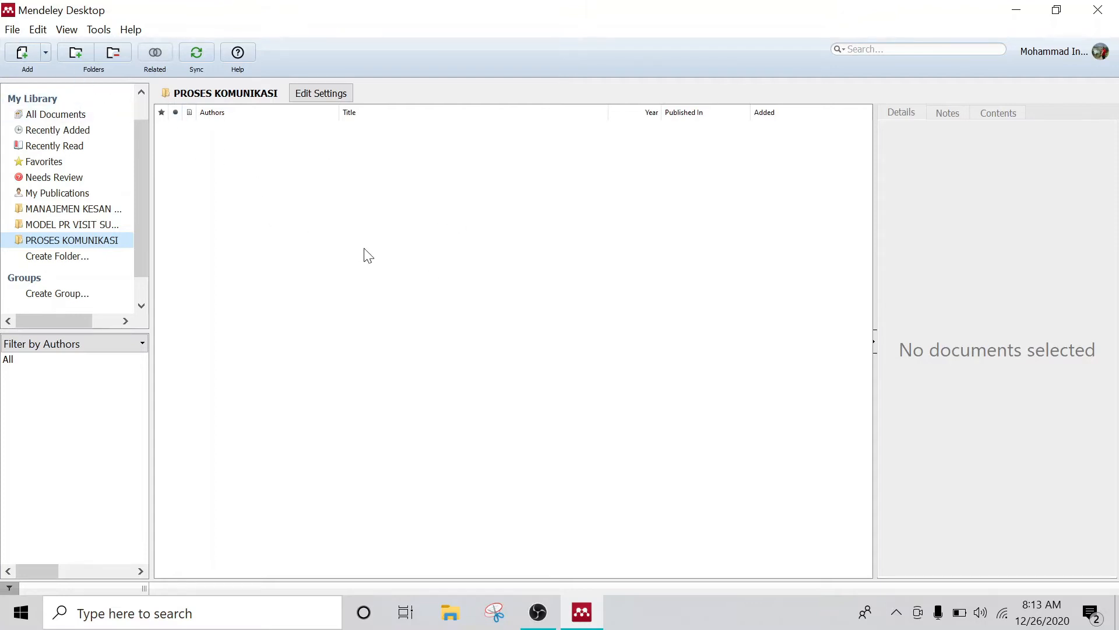
Step: In File Explorer, navigate to DATA (D:) › PROJECT YOUTUBE CHANNEL › IC-CLASSROOM
click(457, 616)
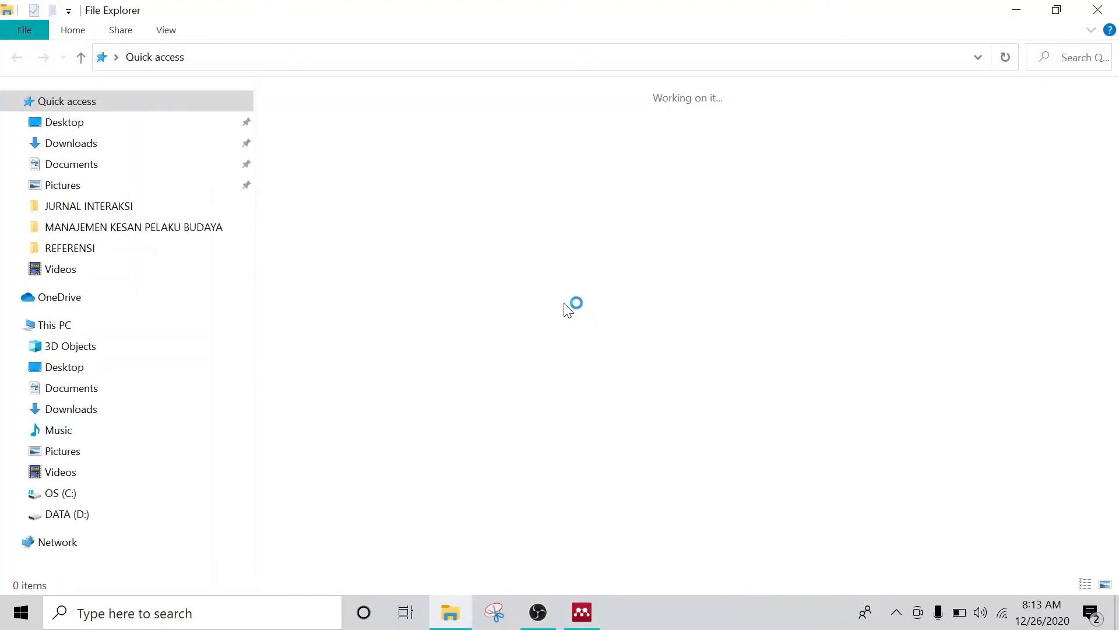
click(119, 514)
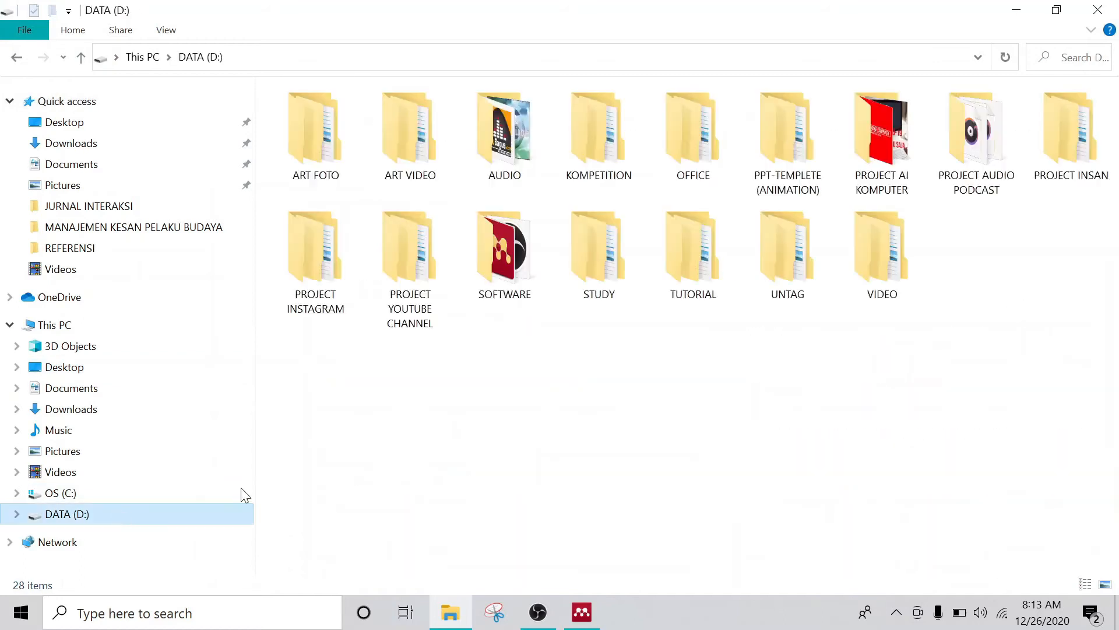
double_click(400, 253)
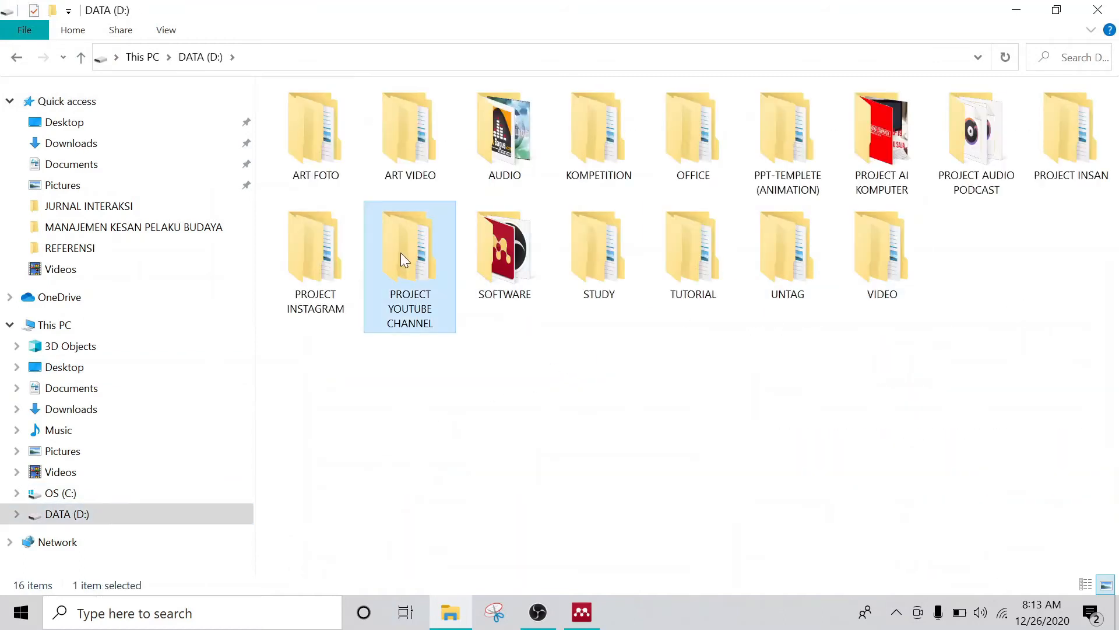
double_click(370, 173)
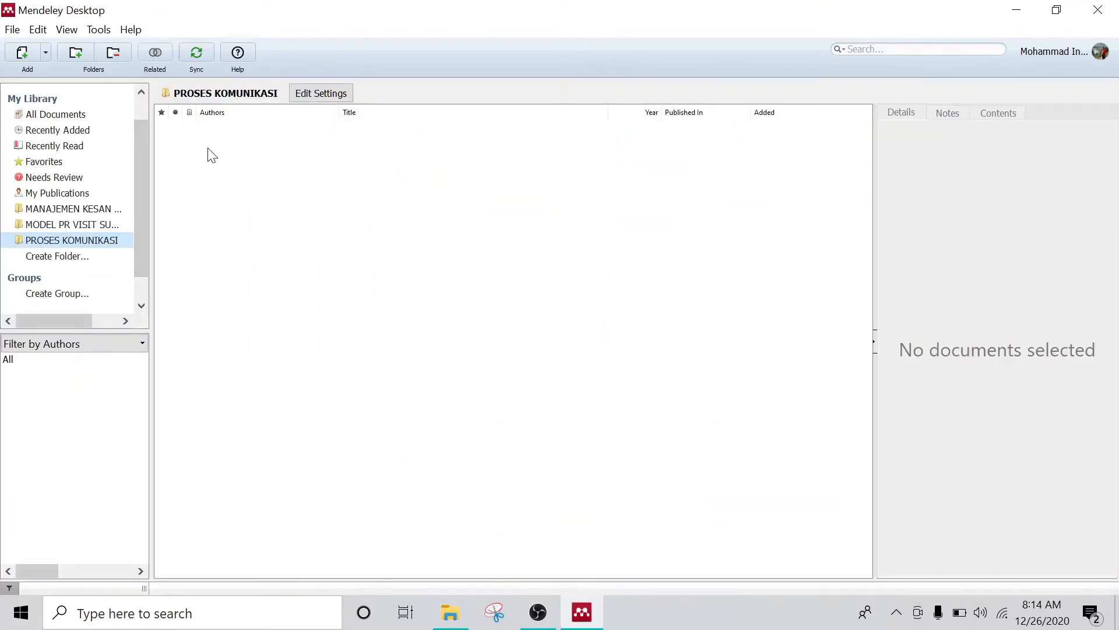
Step: Import the ARTIKEL - METACOMMUNICATION PDF from TUTORIAL - MENDELEY\REFERENSI into PROSES KOMUNIKASI
click(45, 51)
click(50, 71)
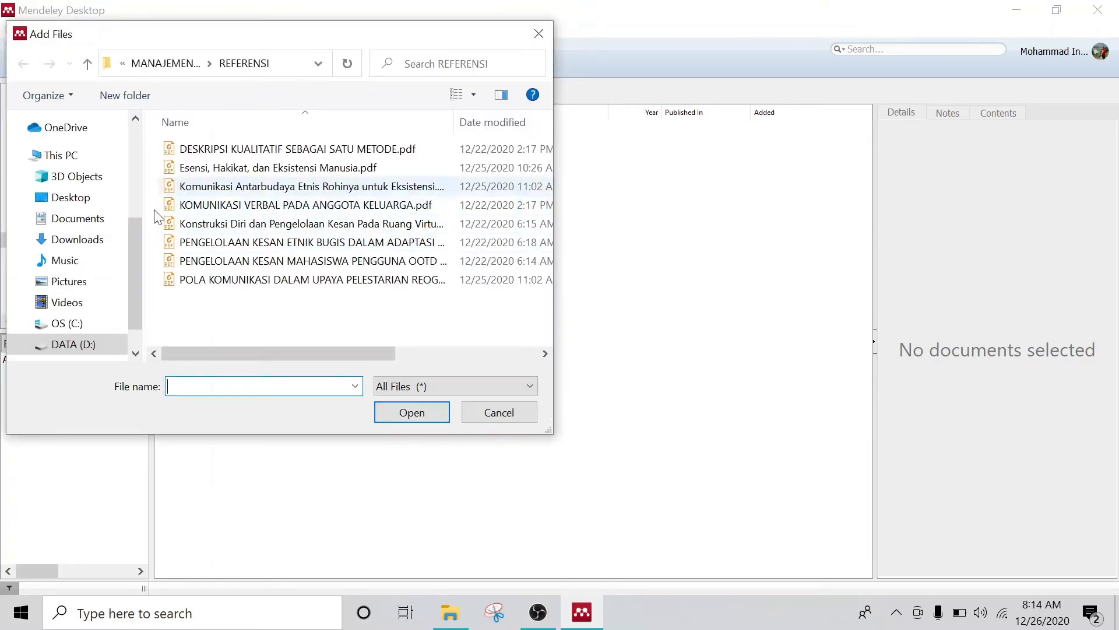
click(96, 335)
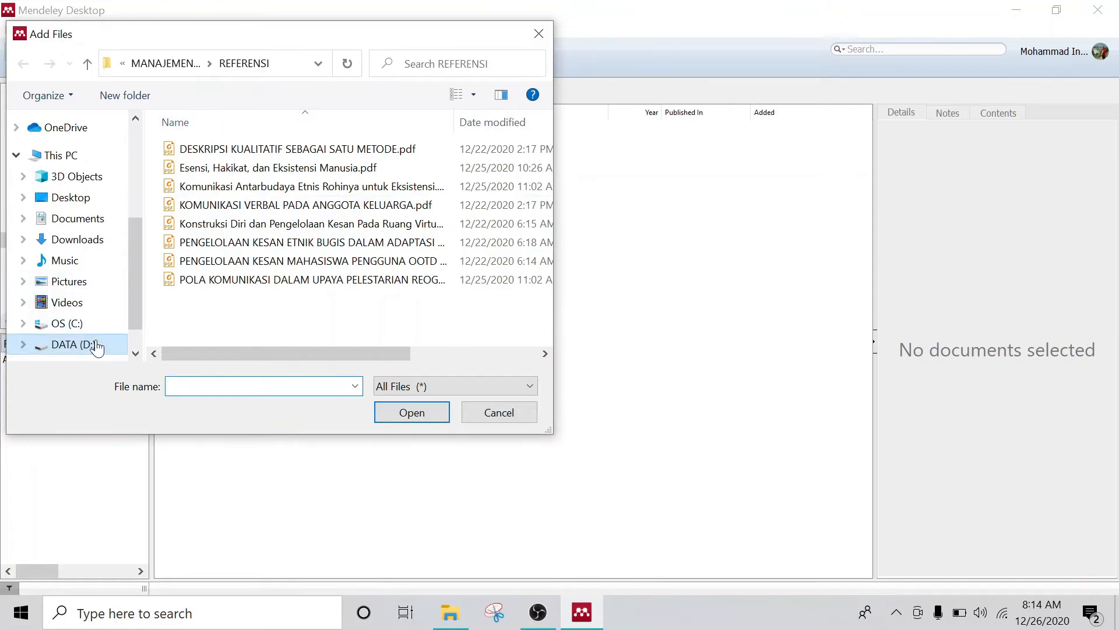
scroll(220, 330, down, 1)
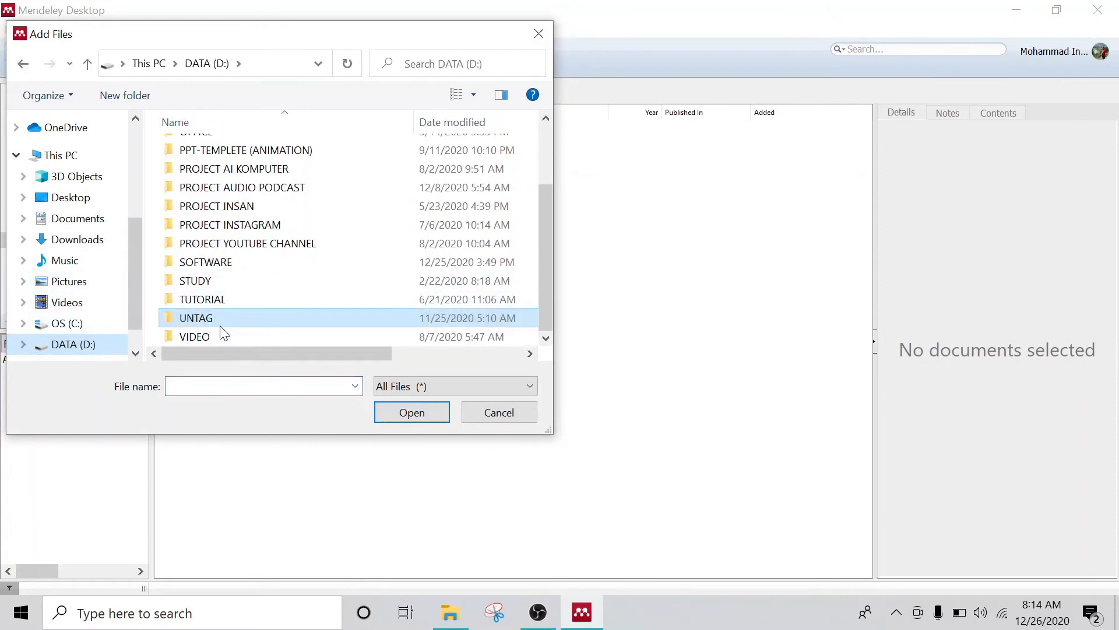
double_click(252, 243)
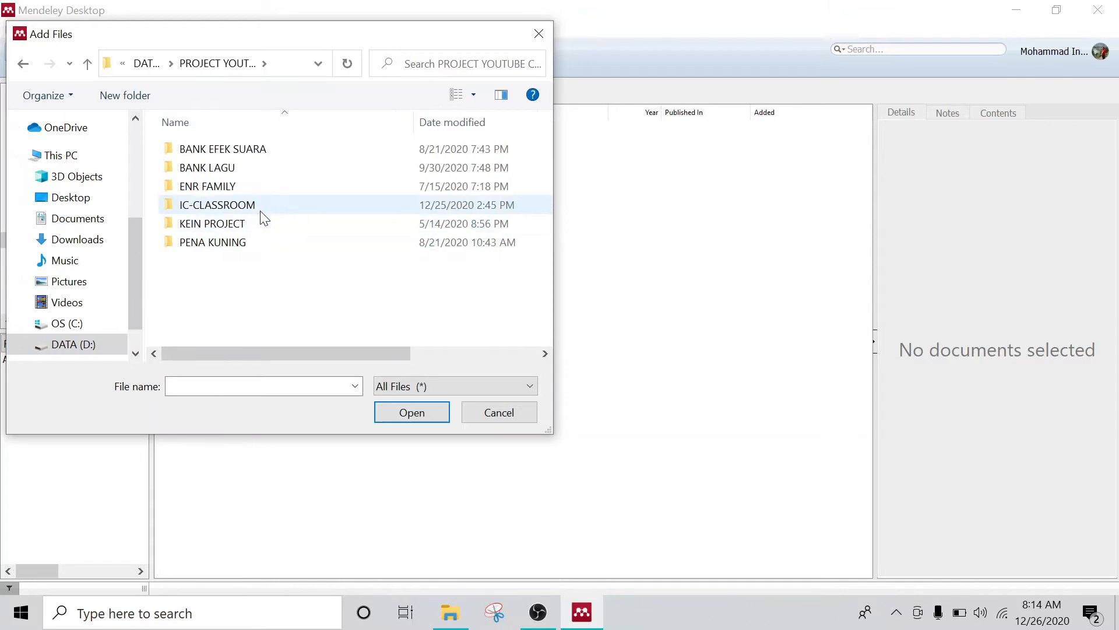
double_click(261, 207)
scroll(266, 227, down, 10)
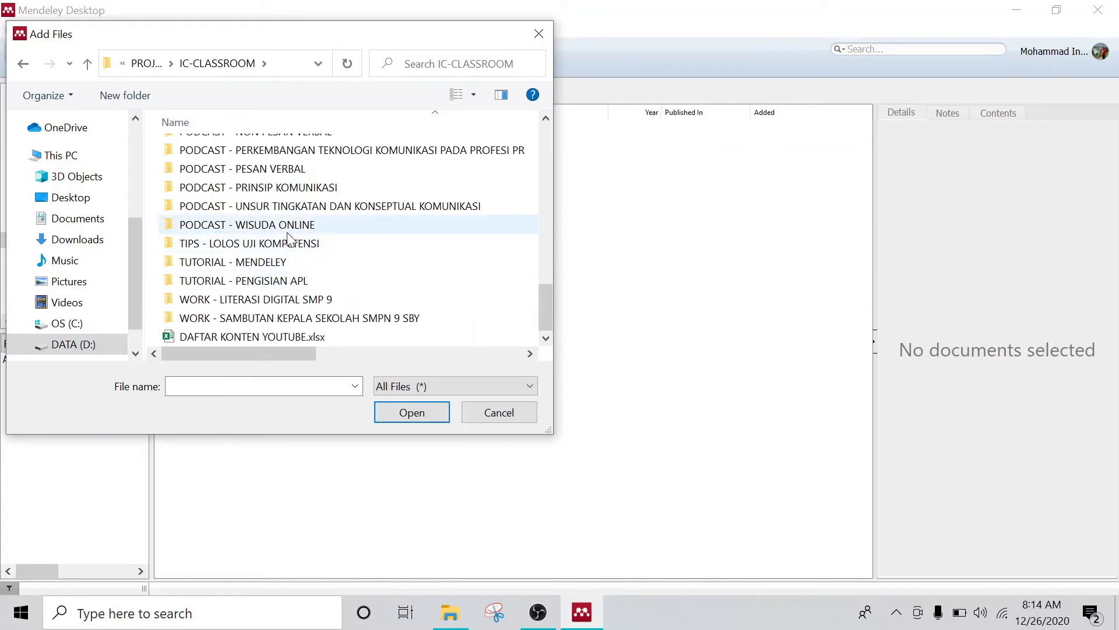
double_click(288, 260)
double_click(273, 153)
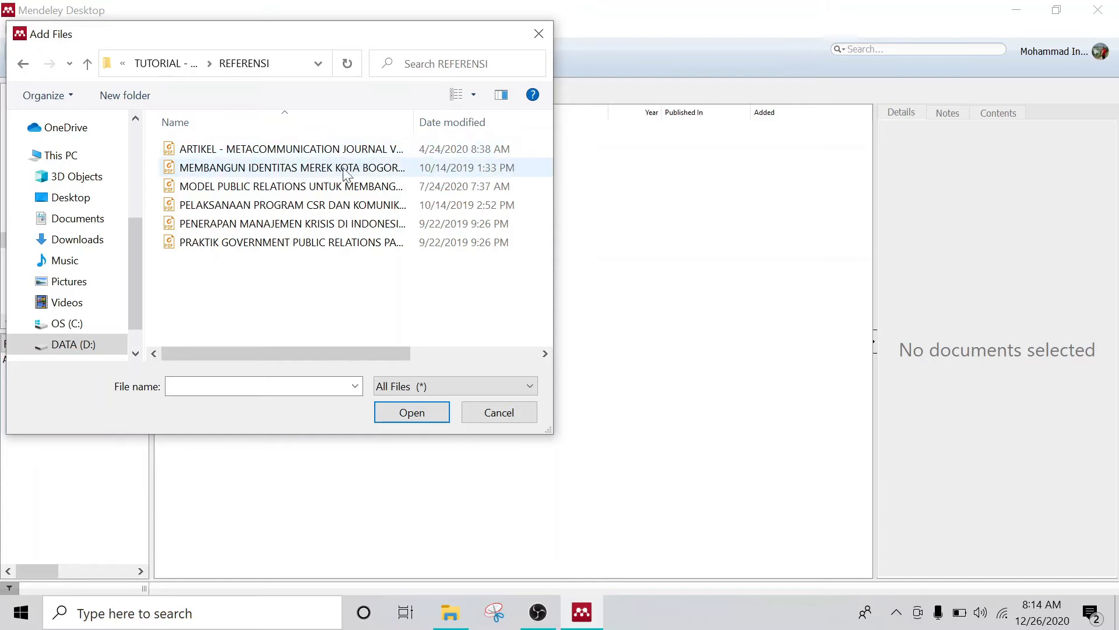
click(324, 152)
click(411, 412)
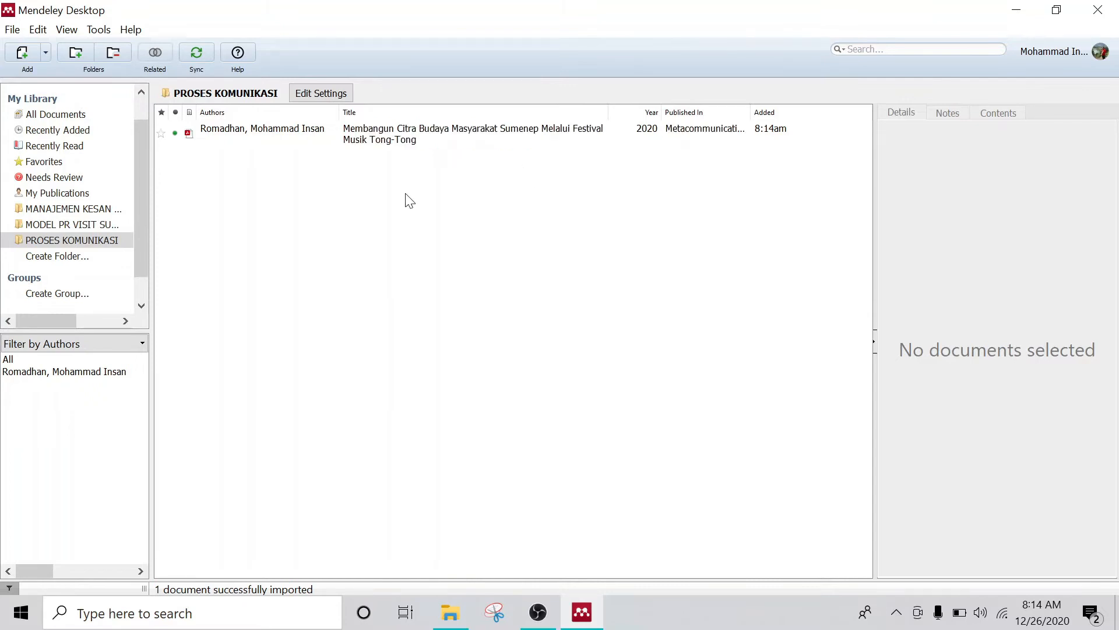
Step: Open the Sumenep paper's PDF and check its Title, Authors and Journal details
click(399, 142)
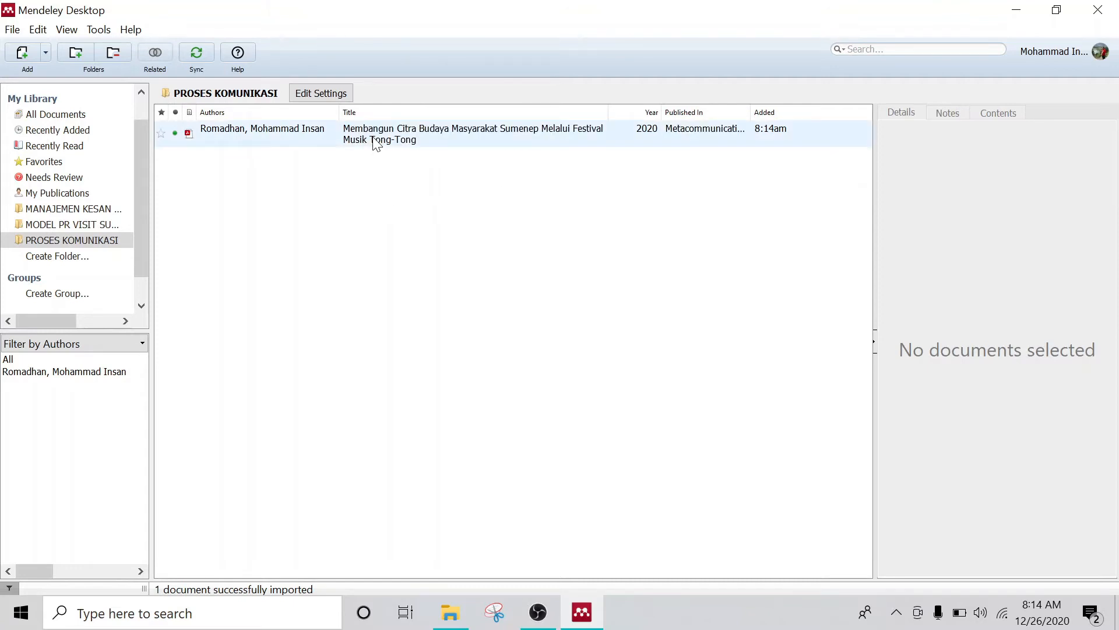
click(408, 139)
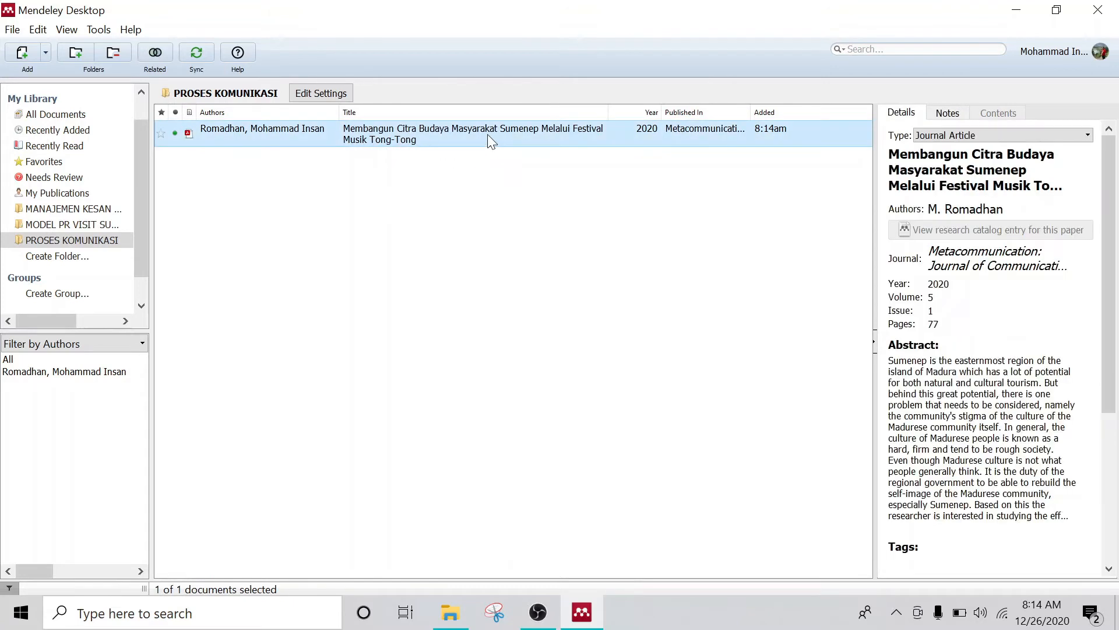
double_click(444, 138)
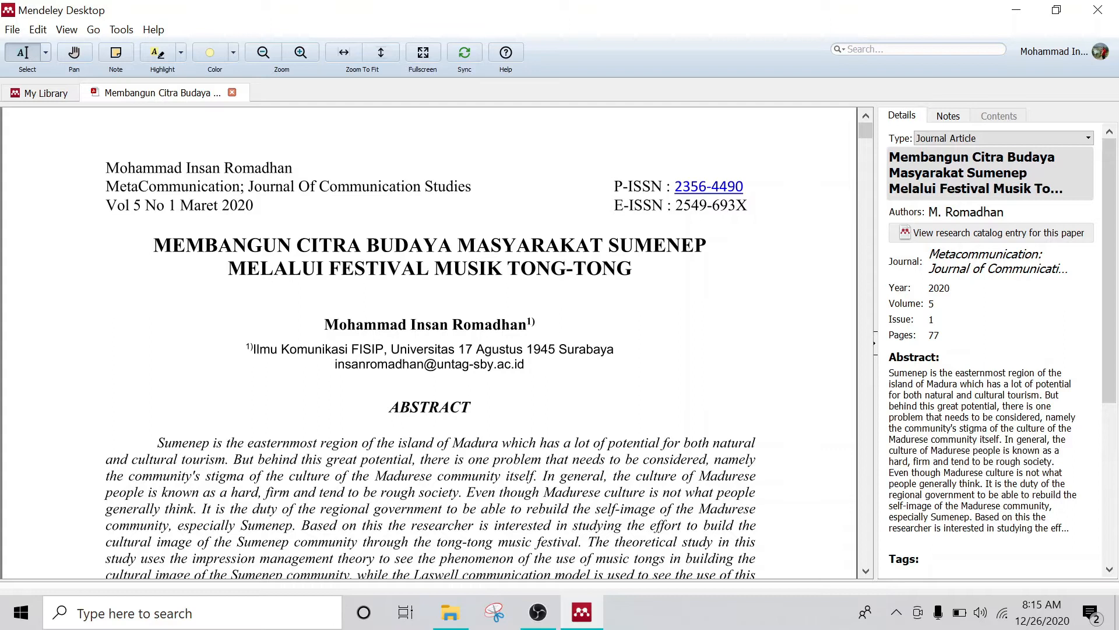
click(1003, 173)
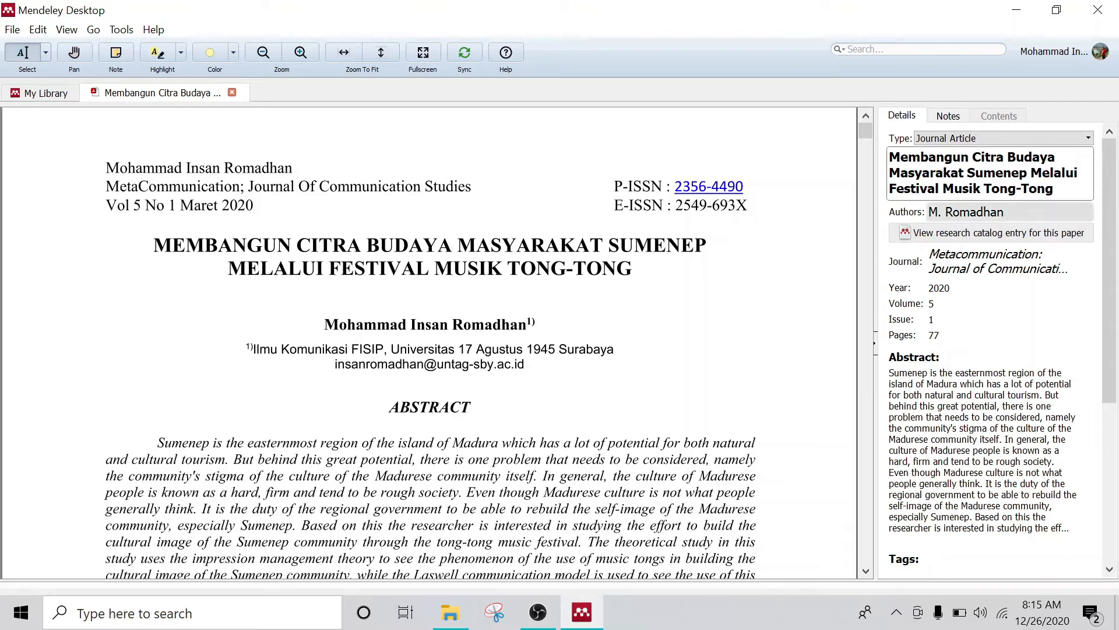
click(1010, 211)
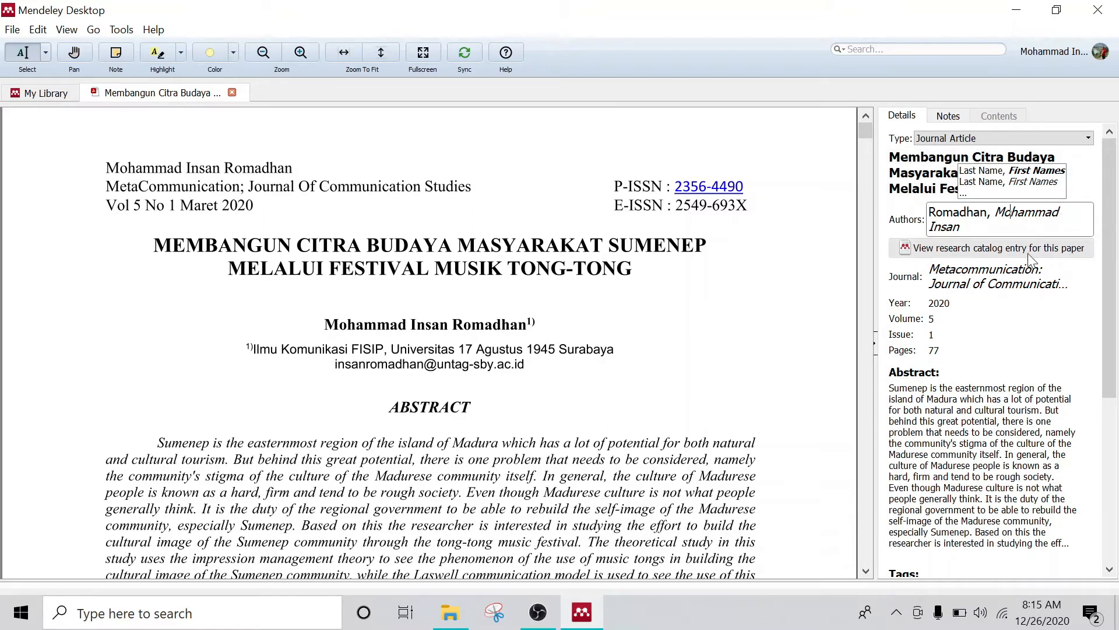
click(1030, 282)
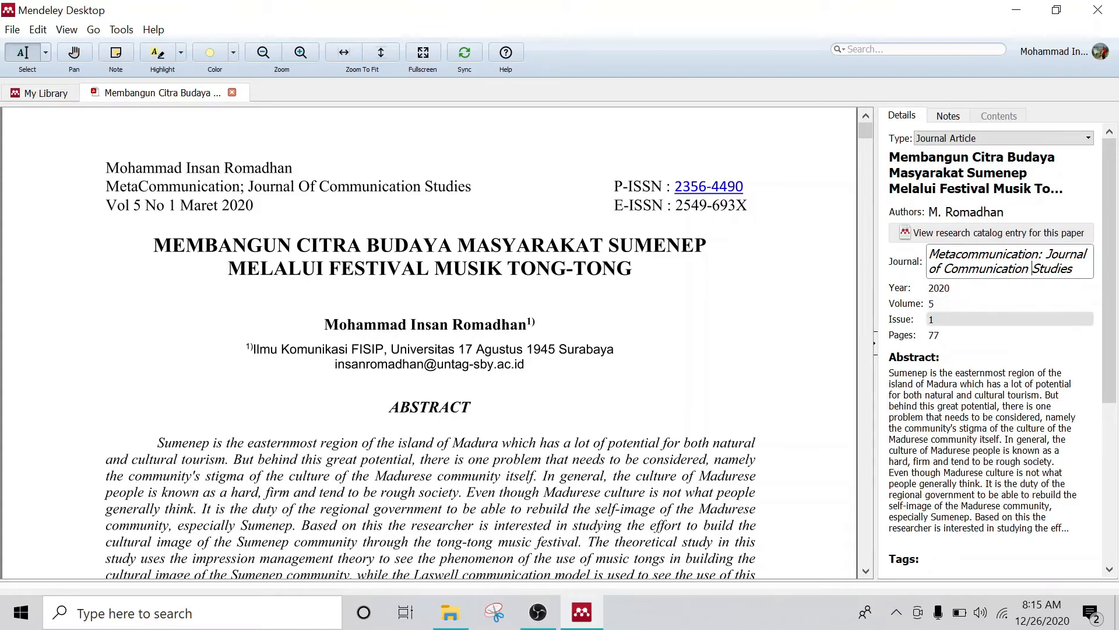
scroll(429, 344, down, 10)
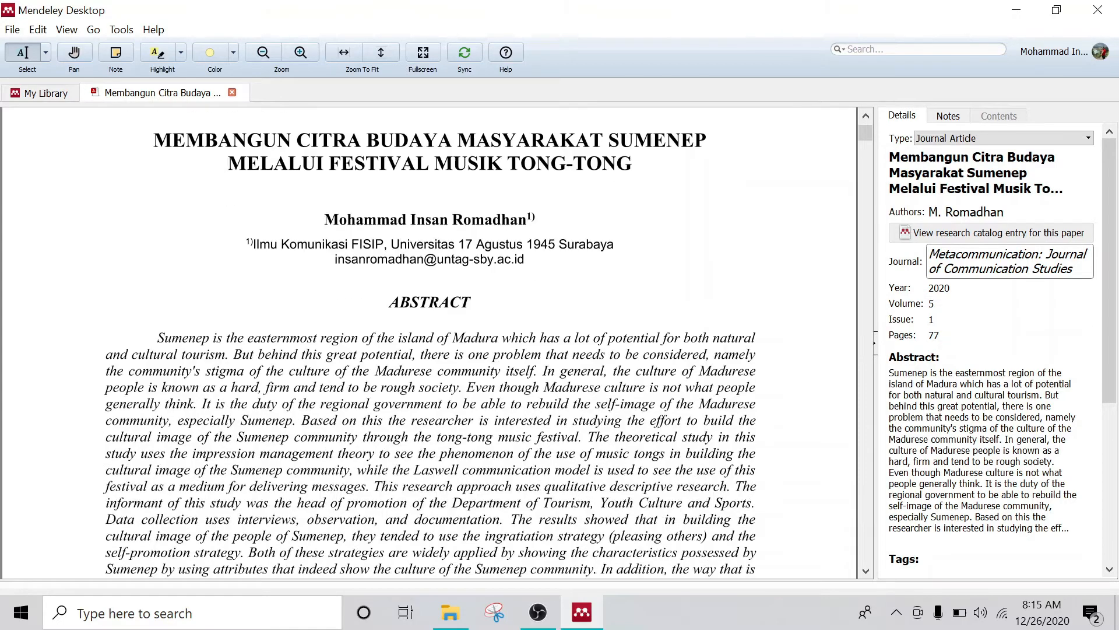
scroll(430, 344, down, 5)
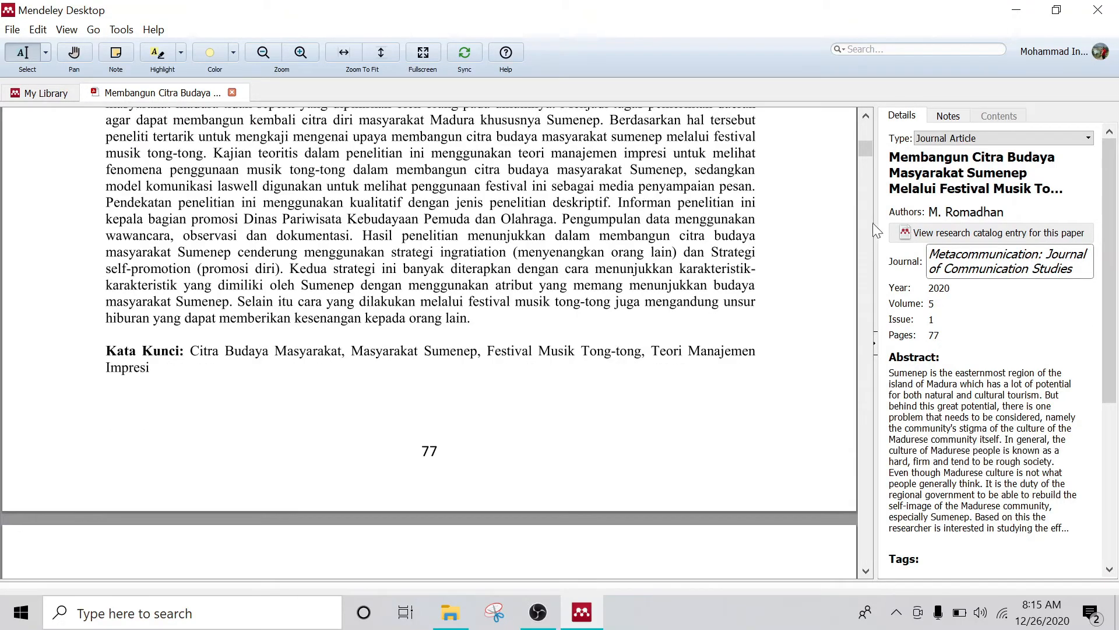
drag(865, 147, 865, 436)
drag(866, 548, 861, 118)
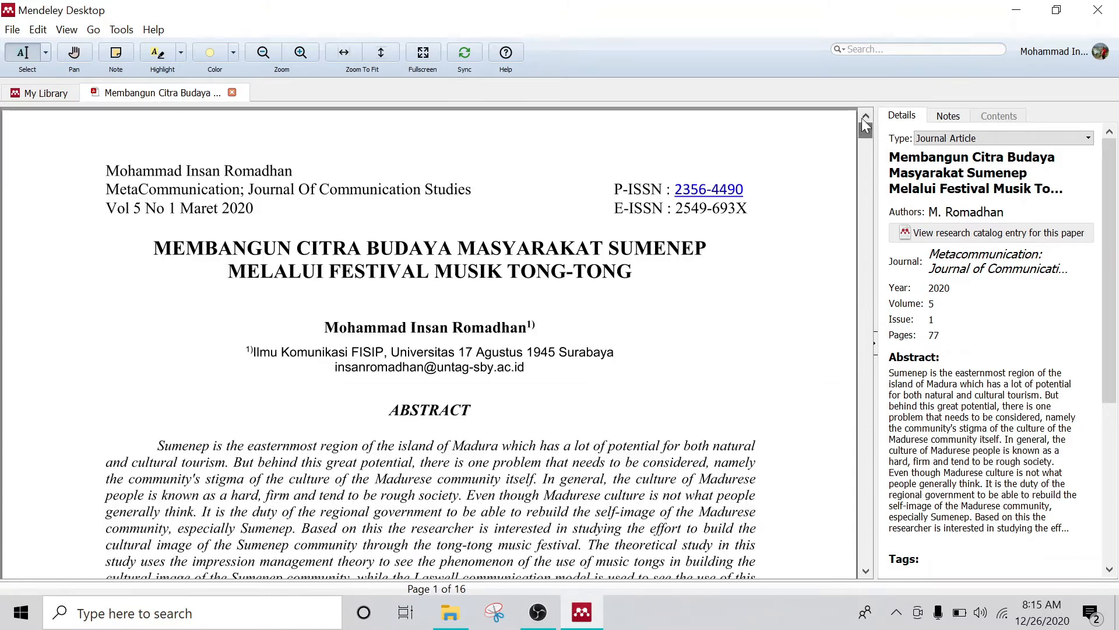
Step: Set the paper's Pages field to 77-92 and close the reader tab
click(951, 335)
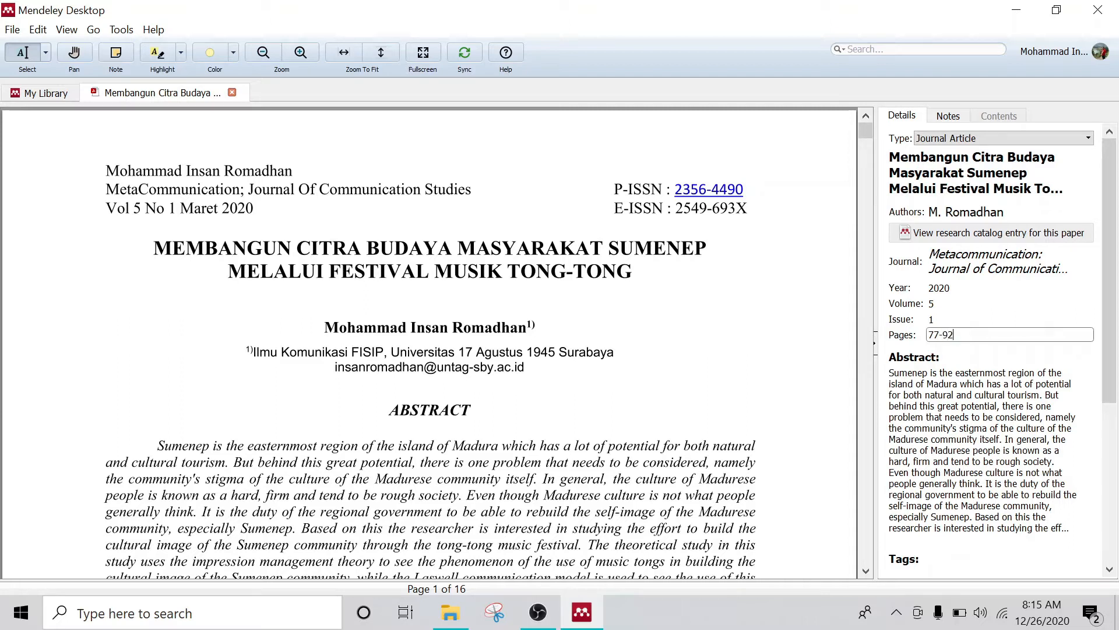
key(Return)
scroll(991, 344, down, 5)
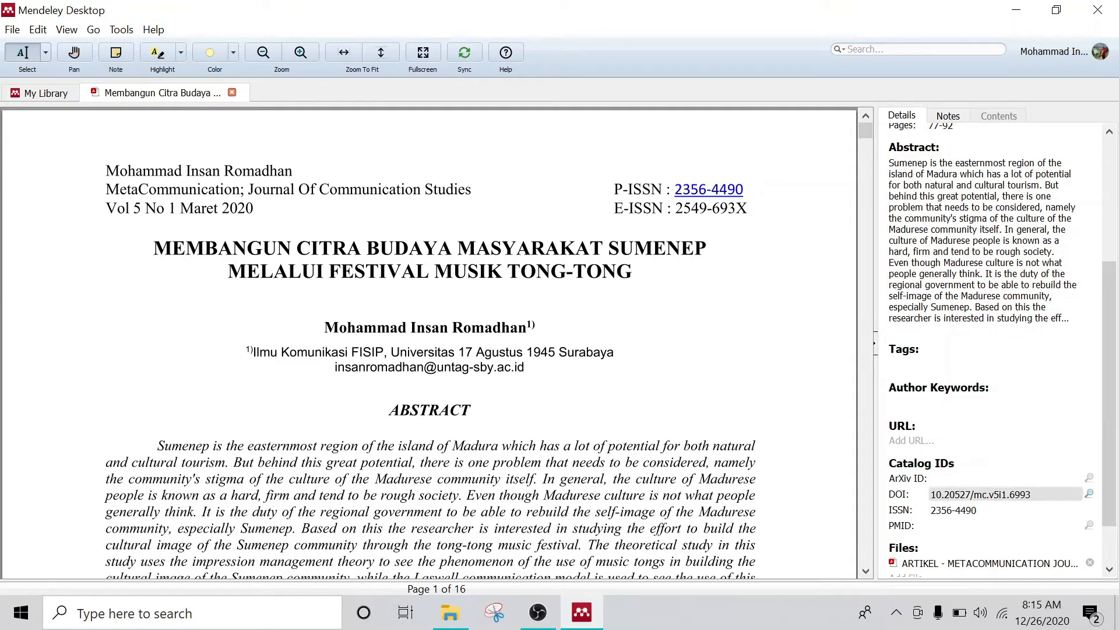
scroll(1006, 496, down, 1)
scroll(991, 460, down, 1)
scroll(985, 475, up, 3)
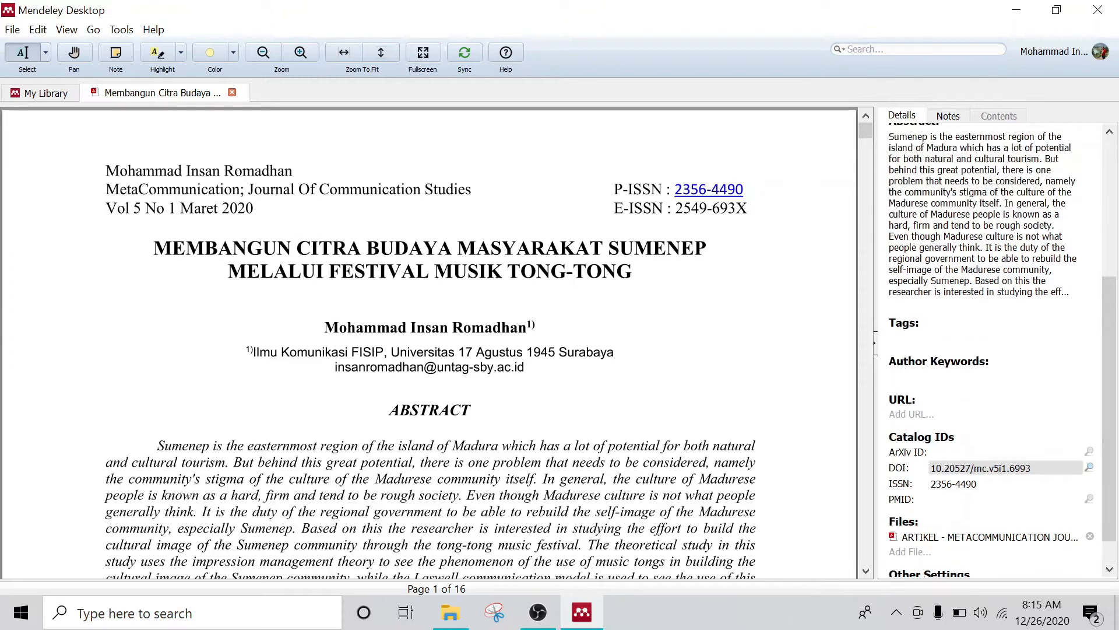
click(232, 93)
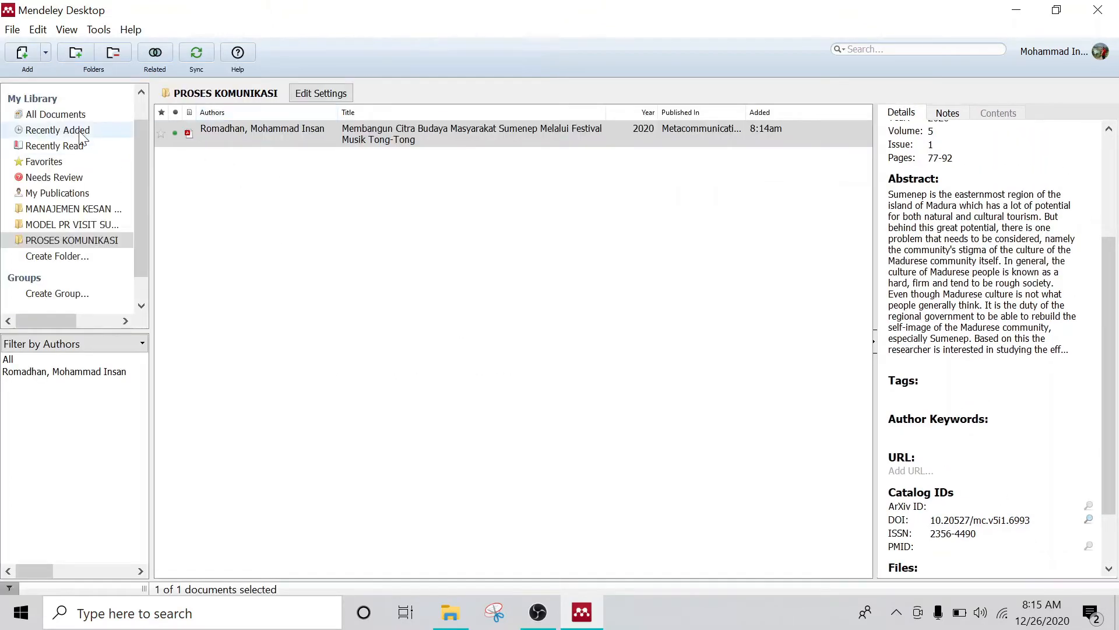
Step: Import the five remaining REFERENSI PDFs, then select the Penerapan Manajemen Krisis paper
click(46, 51)
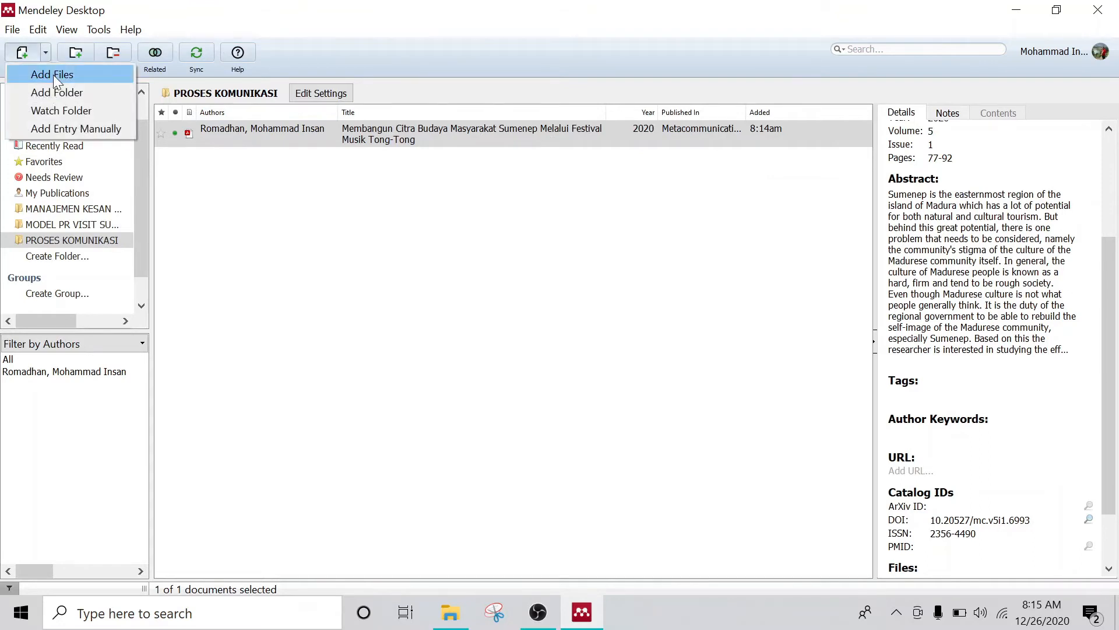
click(53, 75)
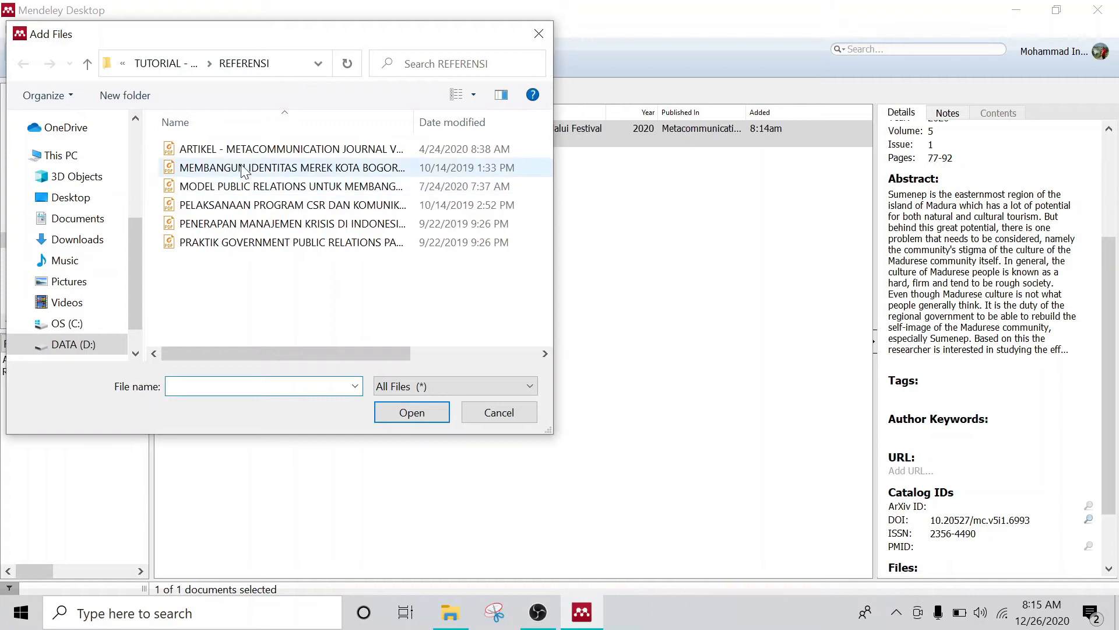
drag(323, 298, 259, 170)
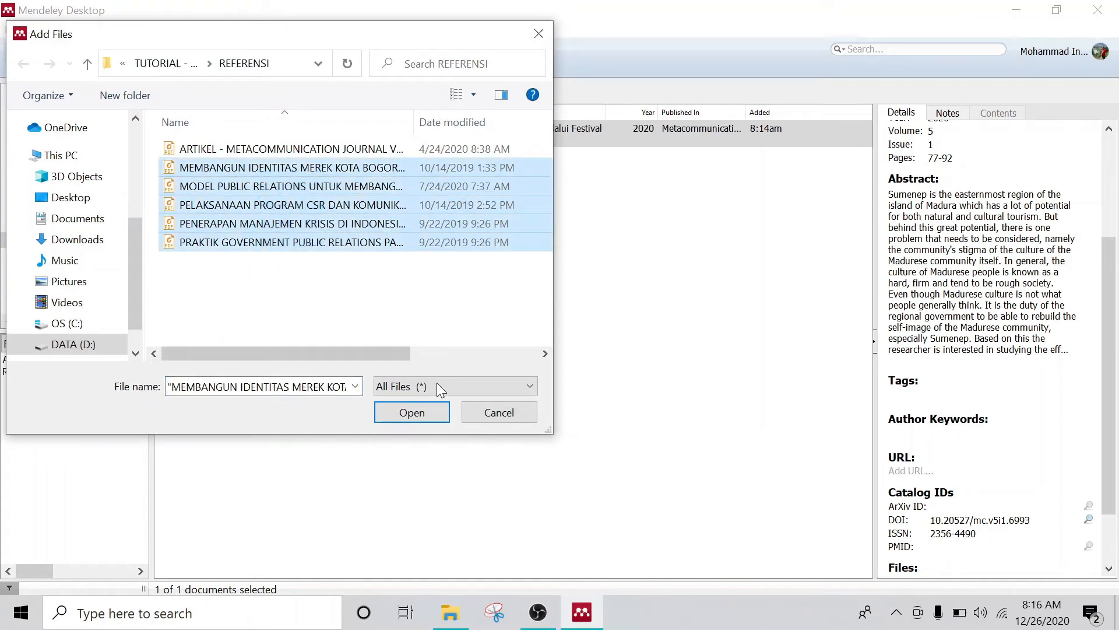
click(429, 415)
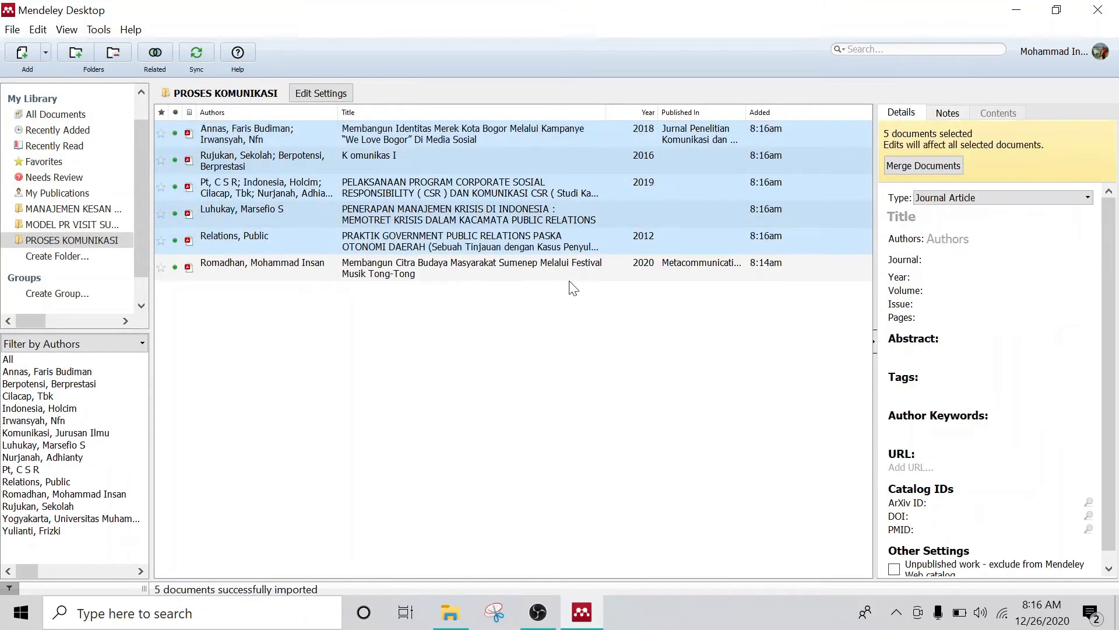
click(675, 402)
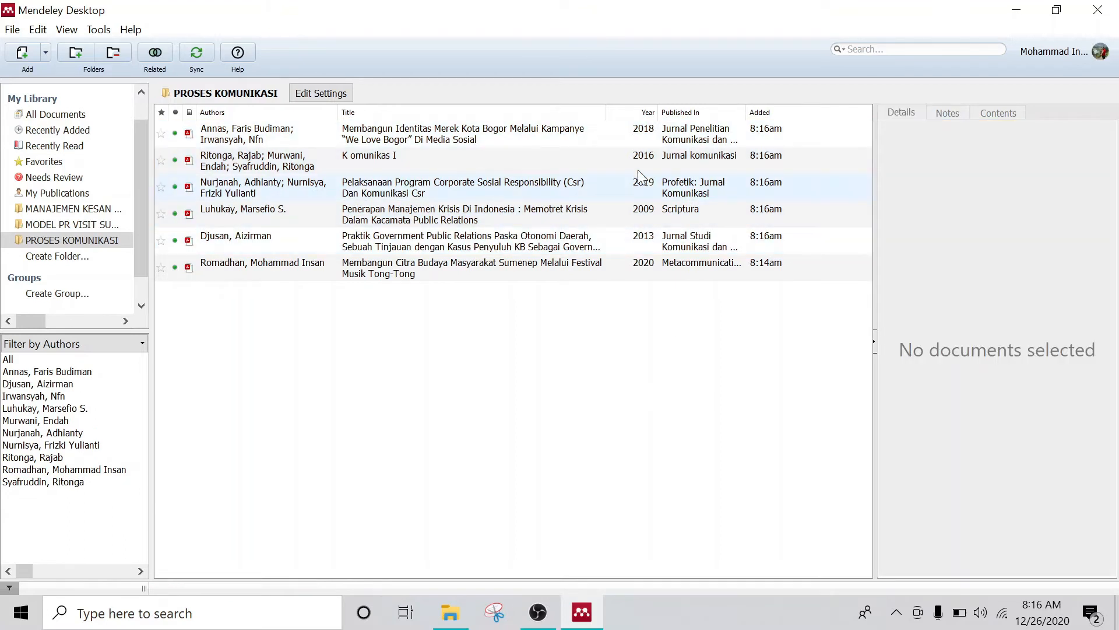
click(383, 212)
Step: Open the Penerapan Manajemen Krisis PDF and scroll through the article
double_click(424, 214)
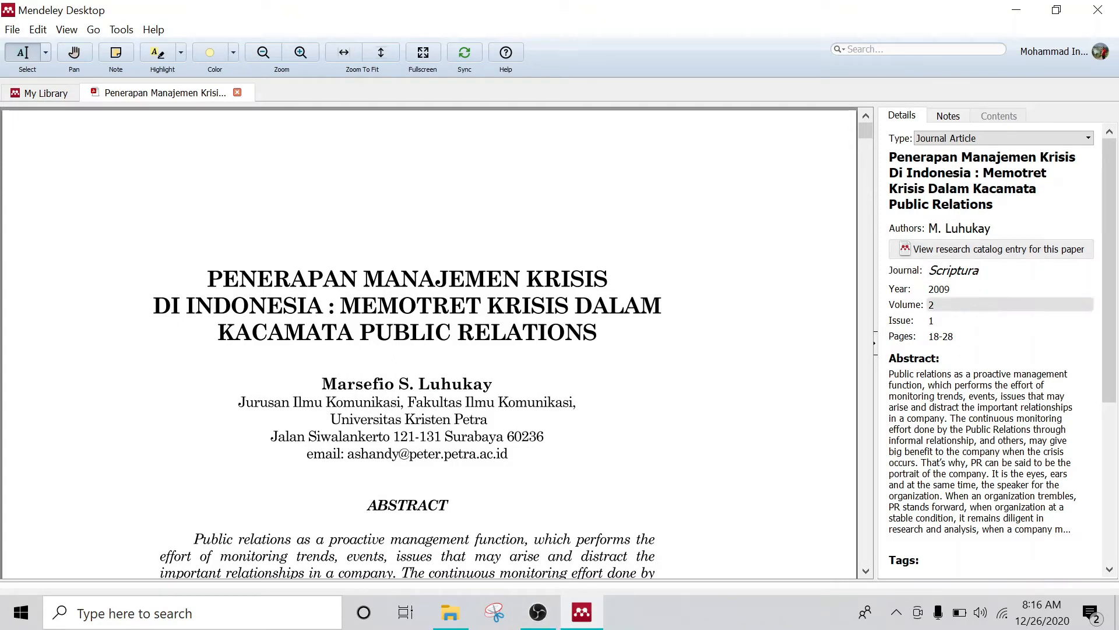
scroll(428, 344, down, 15)
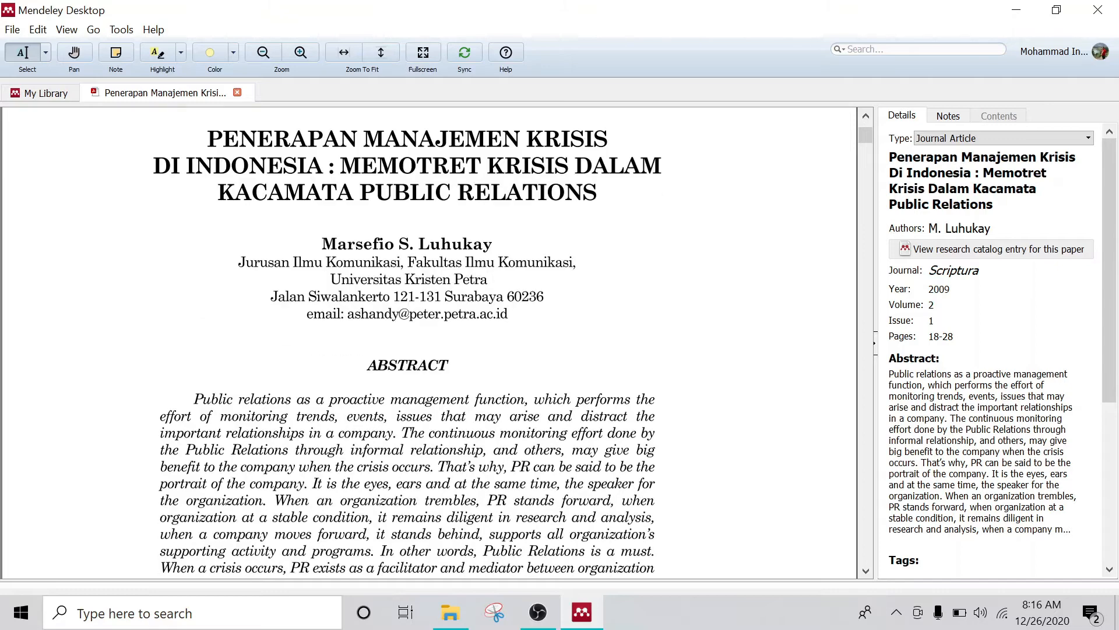
scroll(429, 344, down, 5)
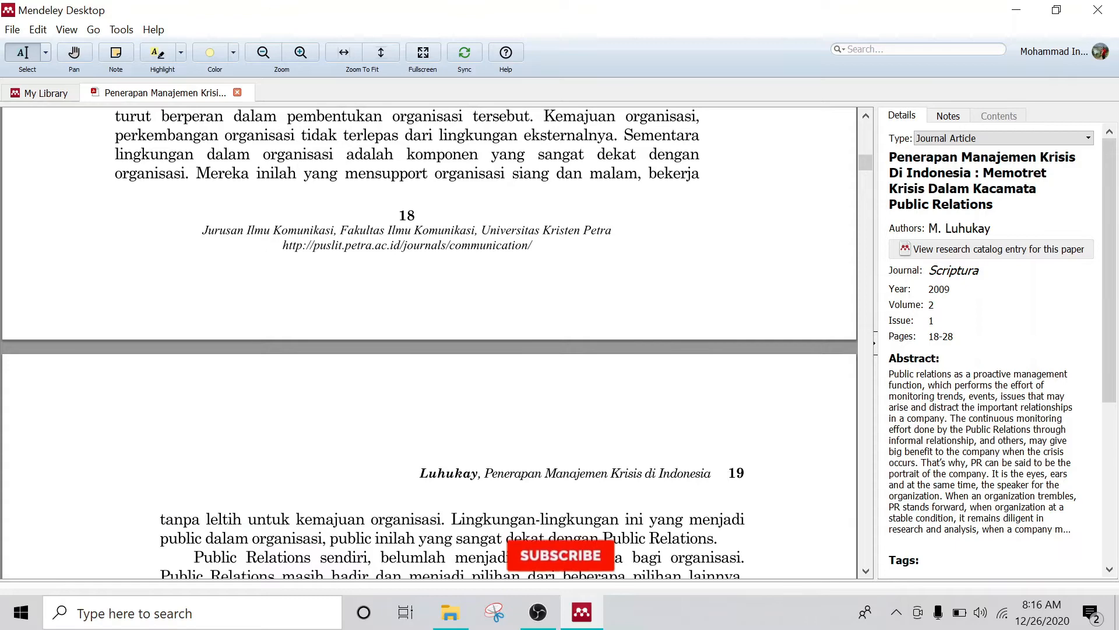
scroll(428, 344, down, 16)
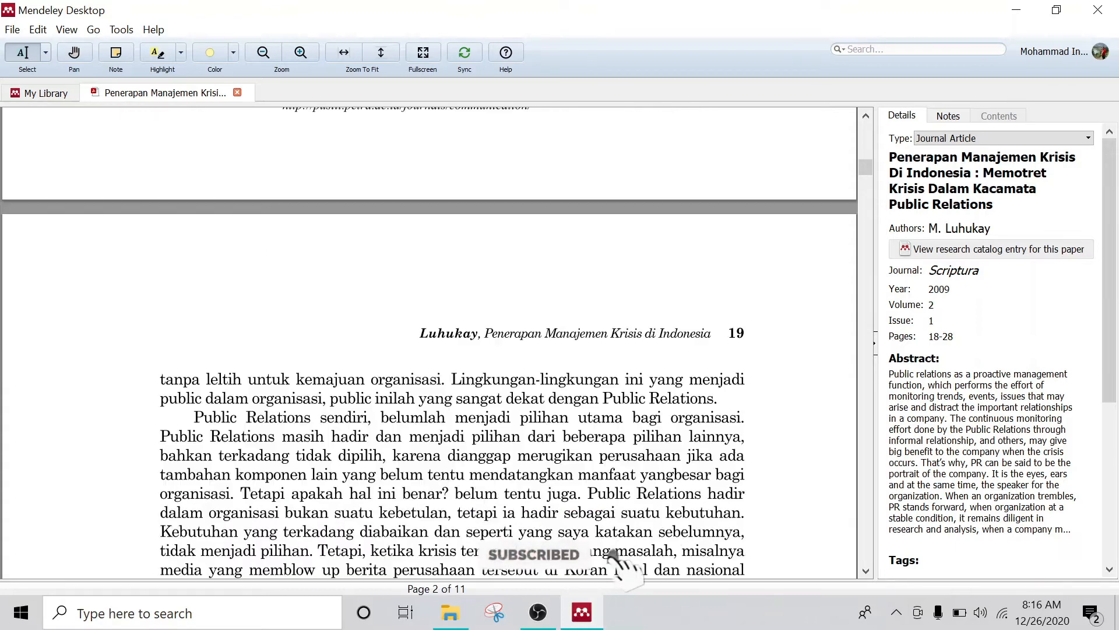
scroll(428, 344, down, 4)
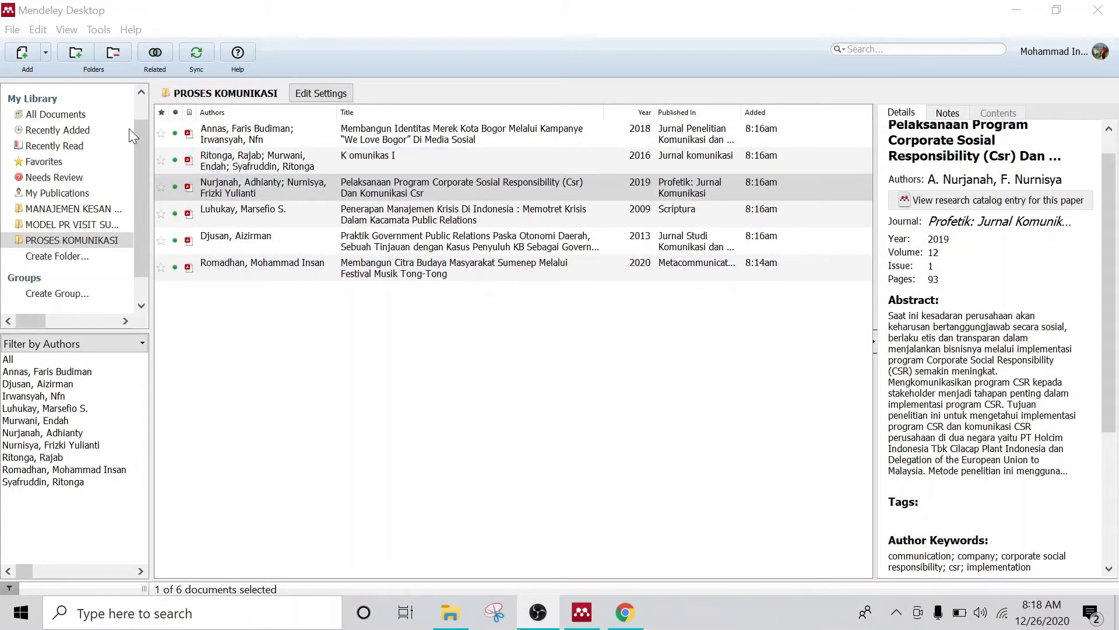
Step: Start a new reference entered manually from the Add menu
click(45, 50)
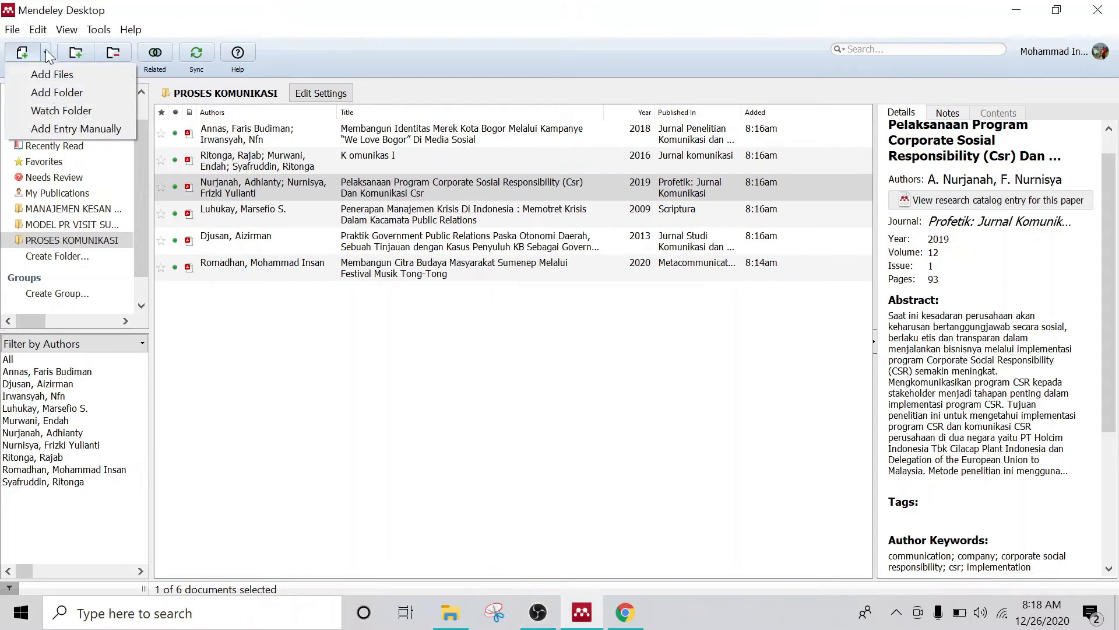
click(74, 130)
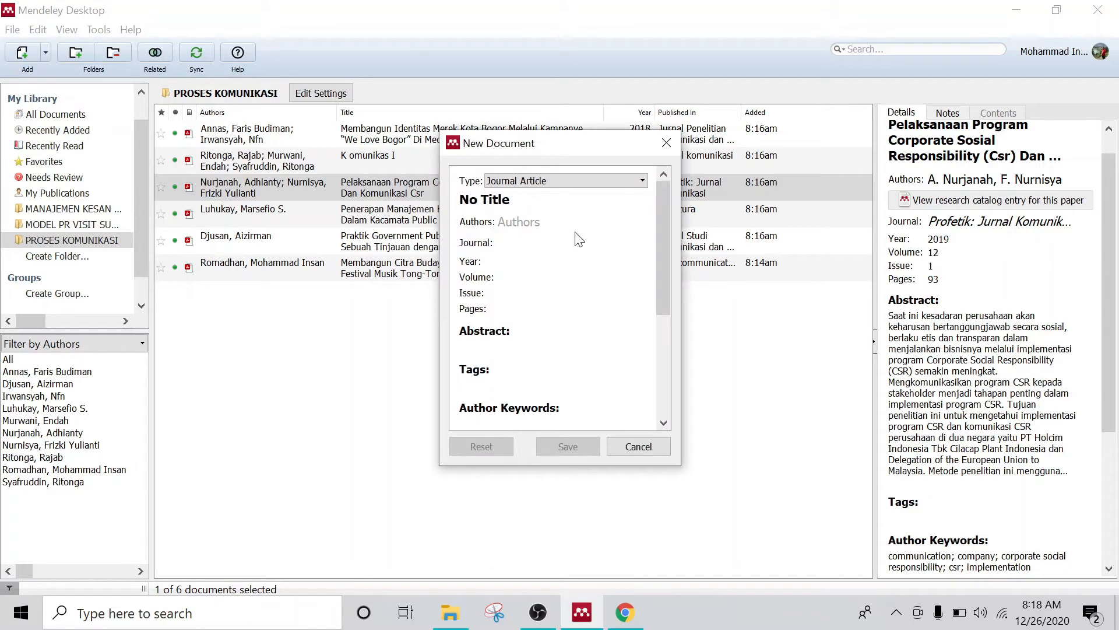
scroll(575, 239, down, 3)
scroll(560, 297, down, 5)
scroll(559, 298, up, 10)
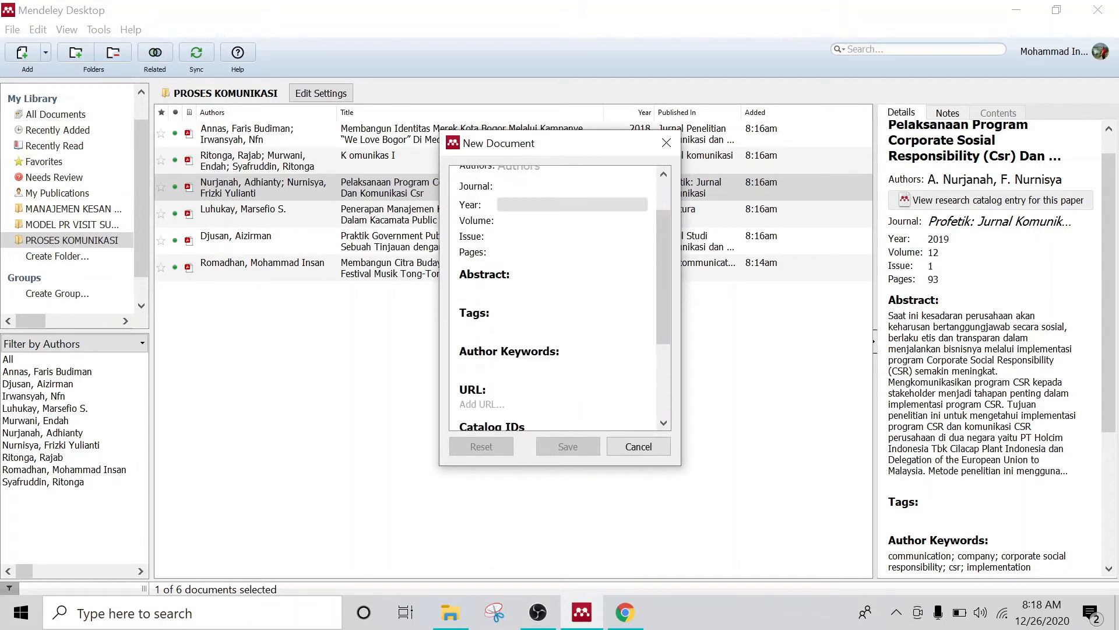
scroll(560, 297, down, 5)
scroll(559, 297, up, 5)
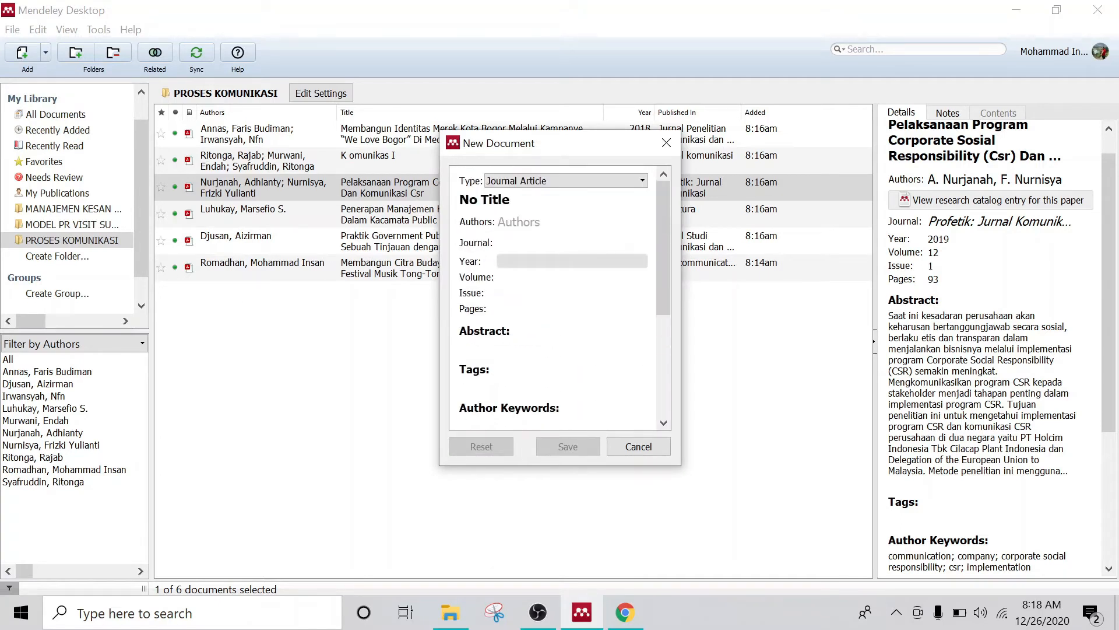
Step: Try the Book and Web Page types, then return to Journal Article and scroll to Catalog IDs
click(592, 180)
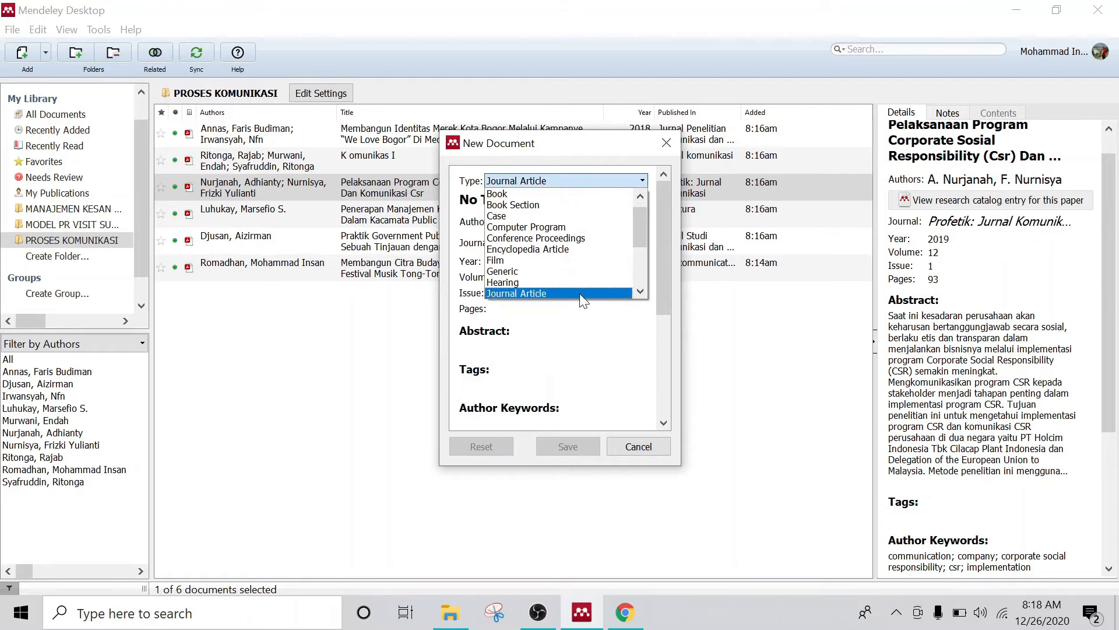
click(580, 293)
click(618, 181)
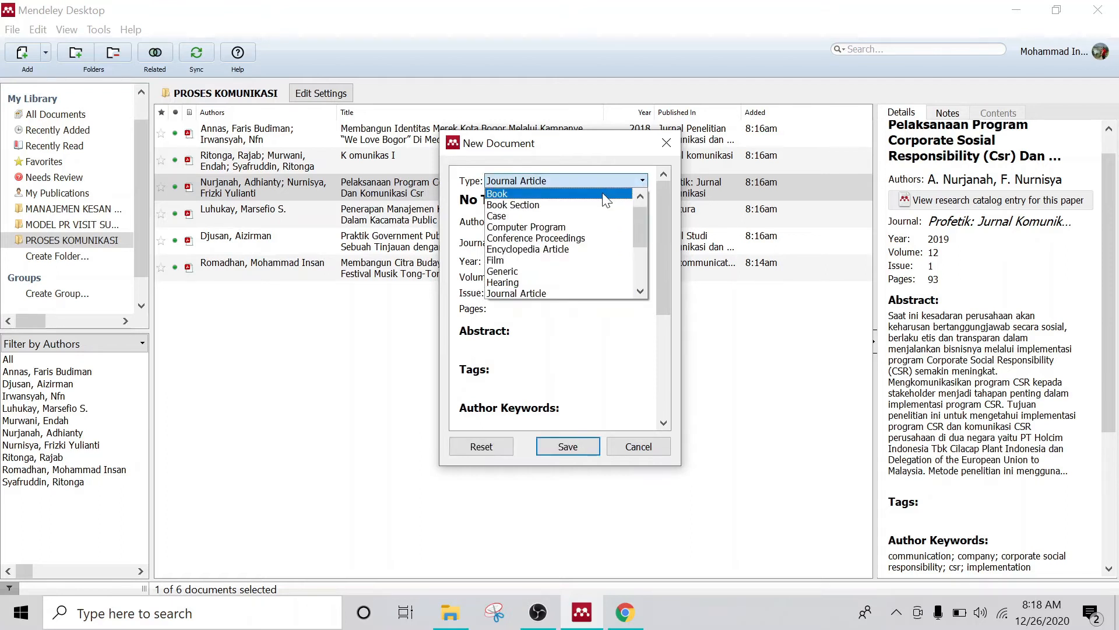
click(606, 196)
click(604, 179)
scroll(571, 268, down, 3)
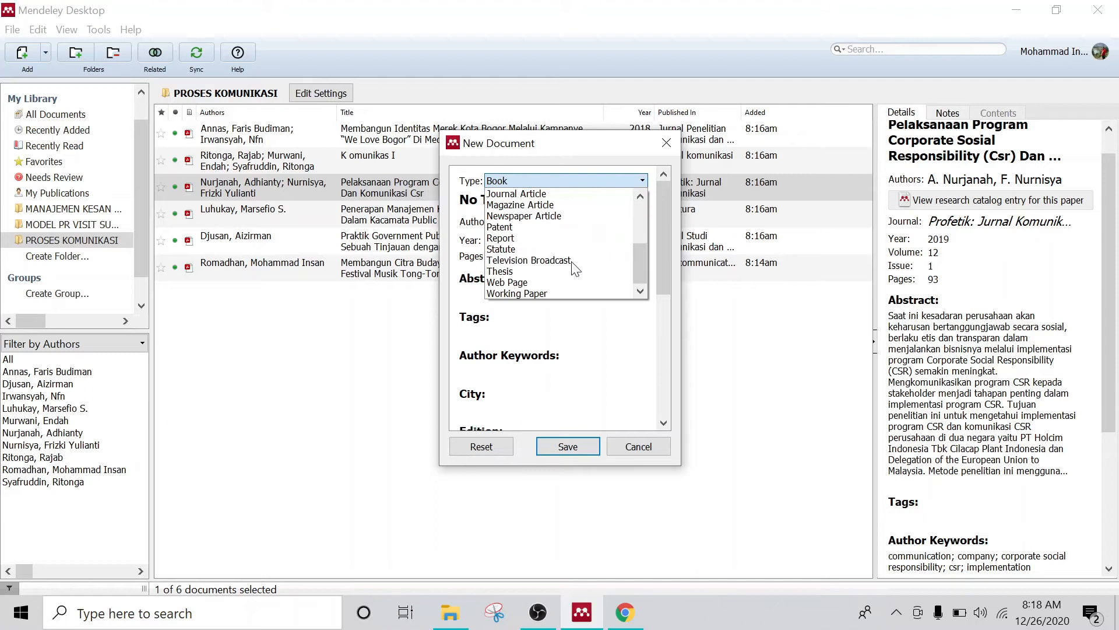
click(565, 282)
click(610, 180)
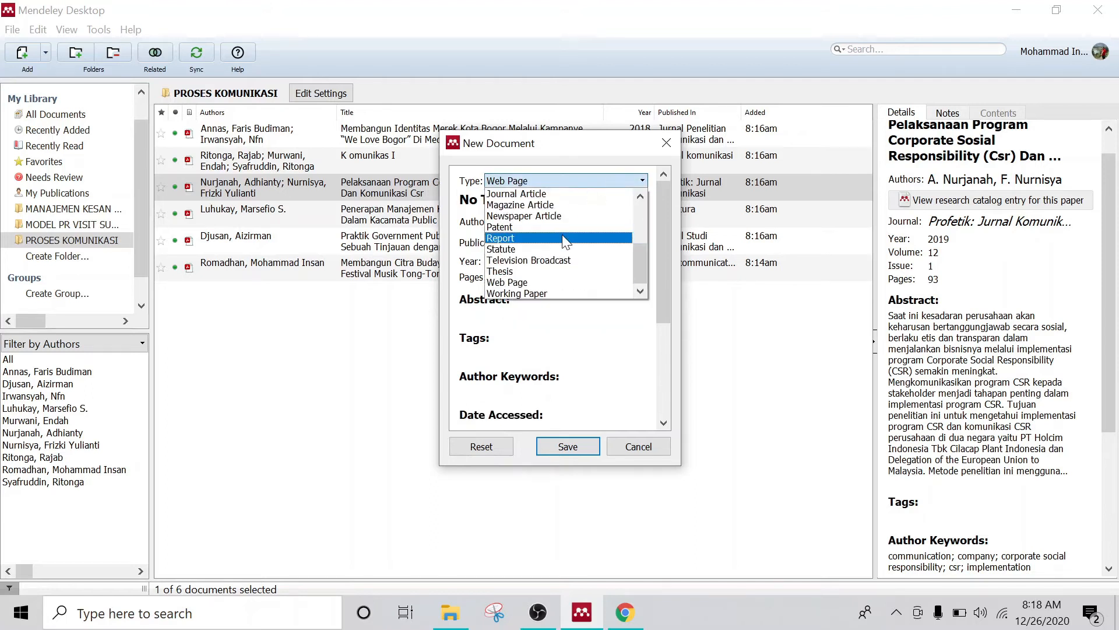
scroll(570, 280, up, 5)
click(568, 222)
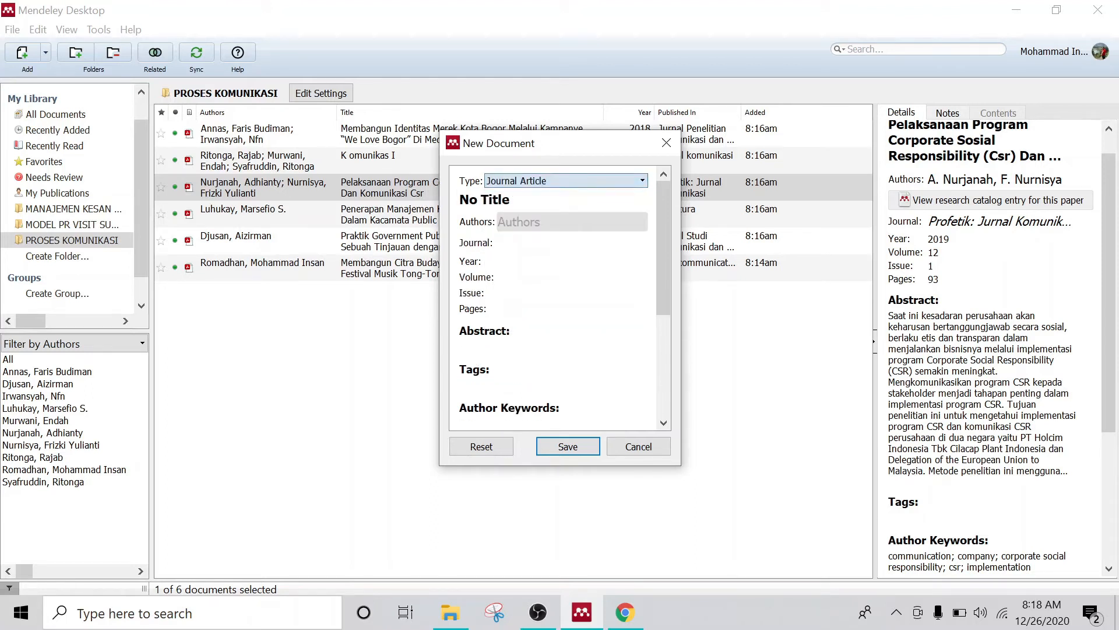
drag(662, 284, 662, 372)
Step: Search Google for the Saronen communication article and open its jurnal.kominfo.go.id page
click(635, 609)
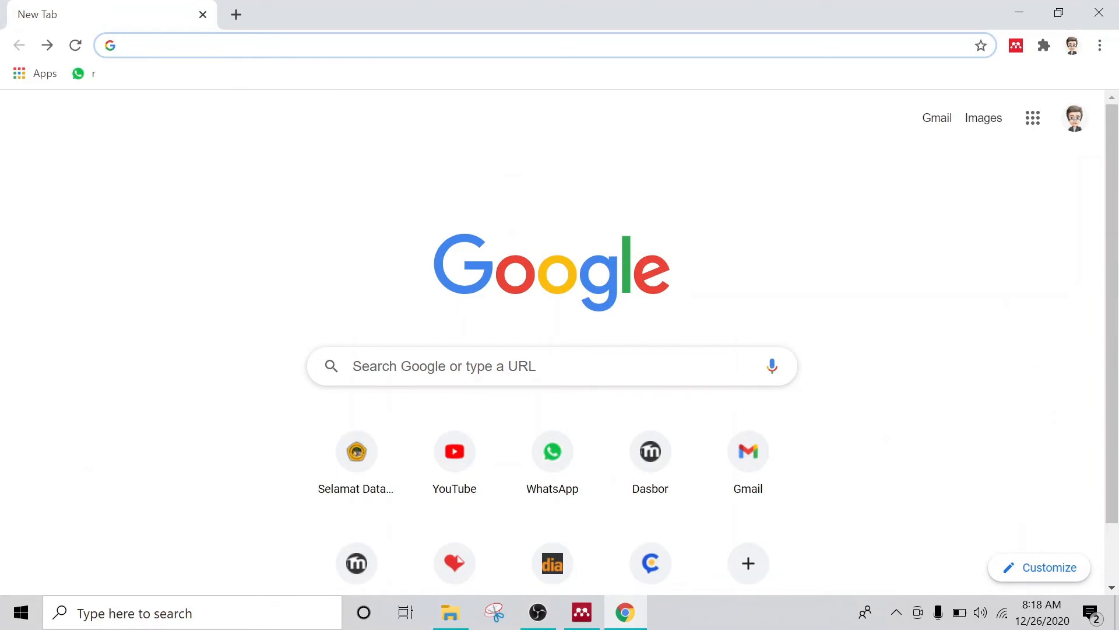
click(513, 45)
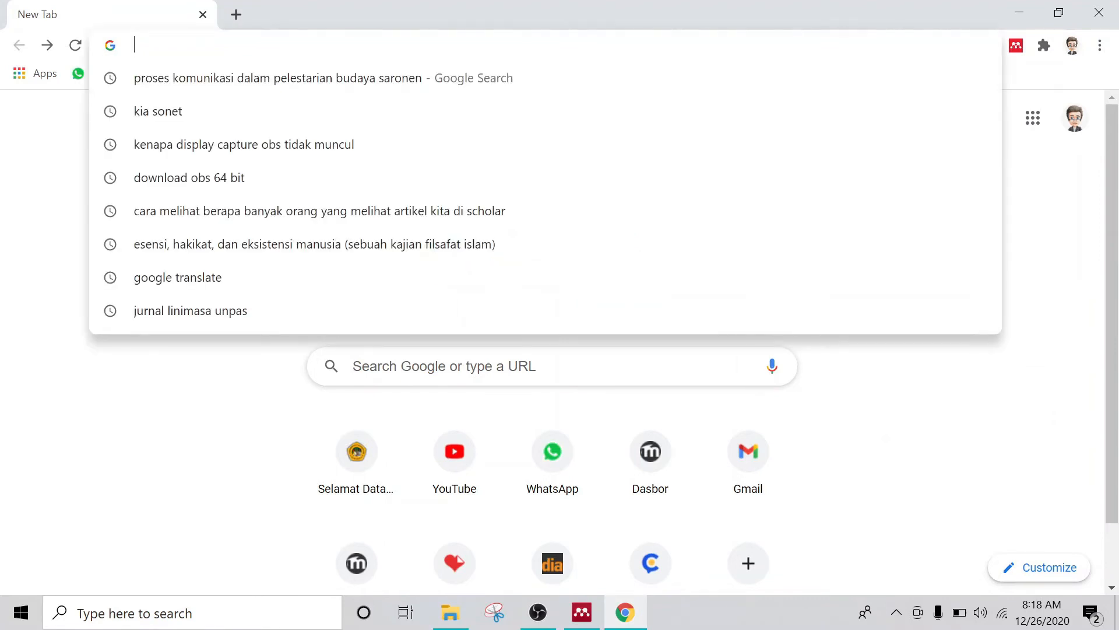
text([ROSE])
key(BackSpace)
key(BackSpace)
key(BackSpace)
key(BackSpace)
key(BackSpace)
key(BackSpace)
text(pro)
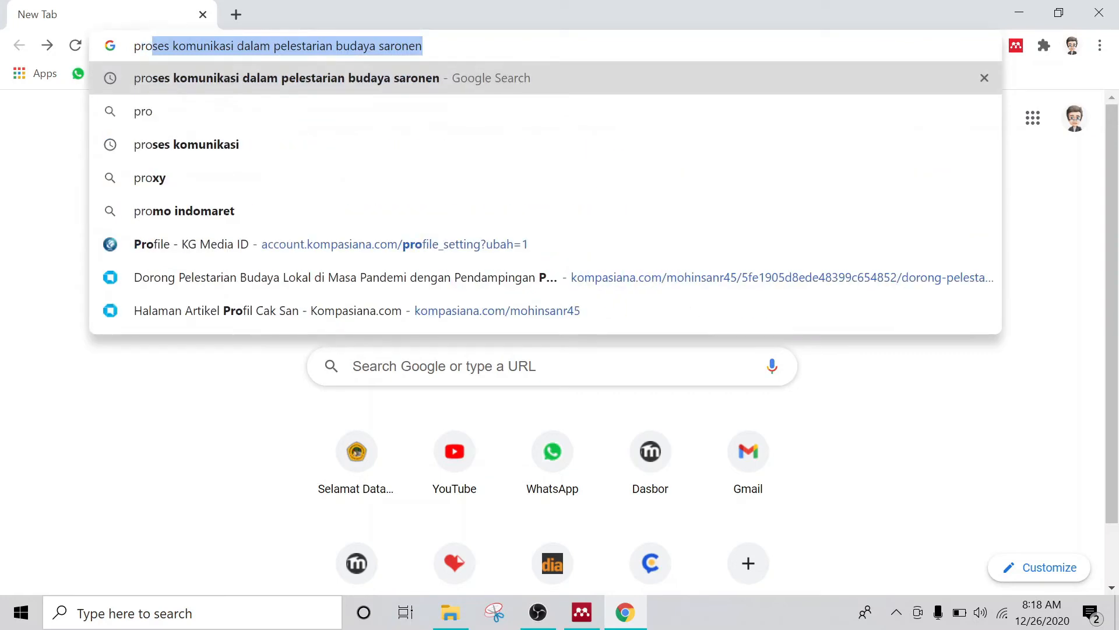
click(290, 91)
click(427, 264)
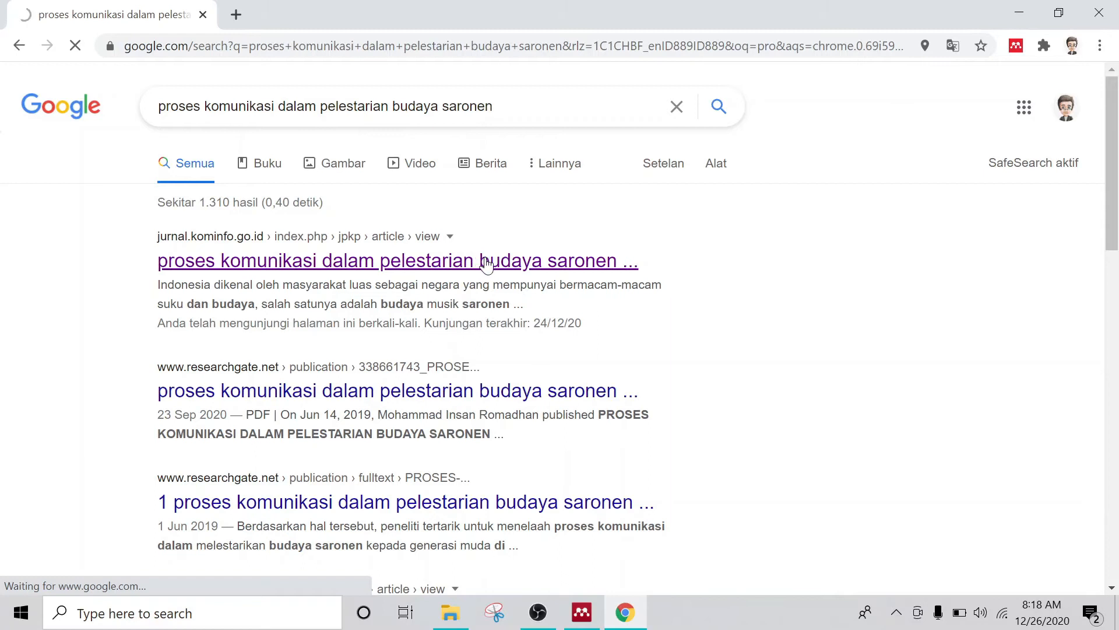
click(519, 267)
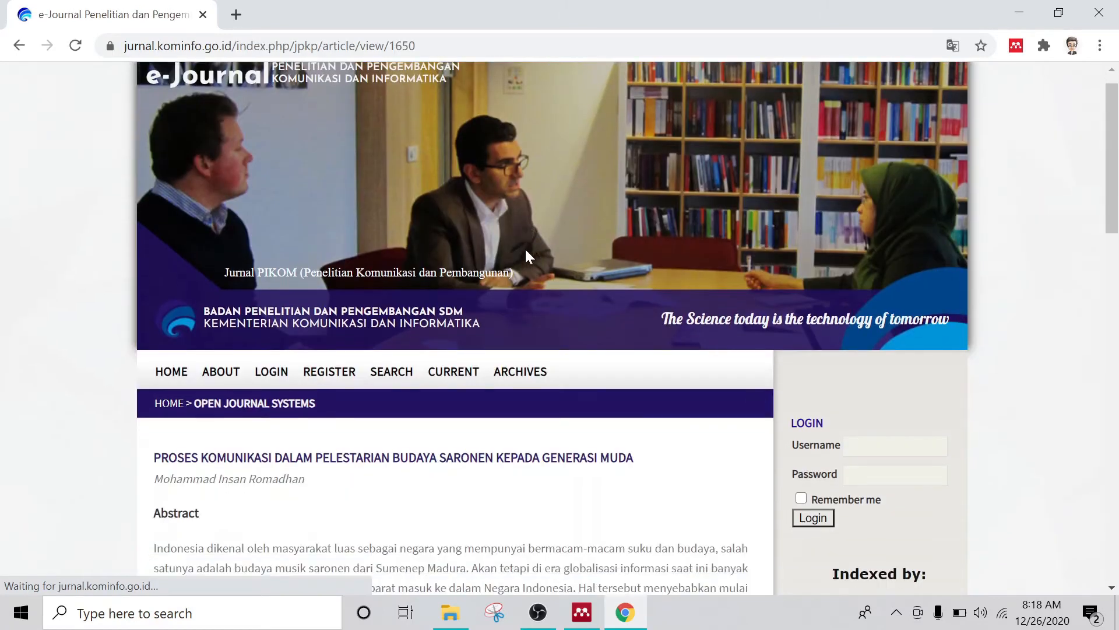
Step: Copy the article's DOI 10.31346/jpikom.v20i1.1650 from the journal page
scroll(528, 257, down, 5)
scroll(527, 256, down, 6)
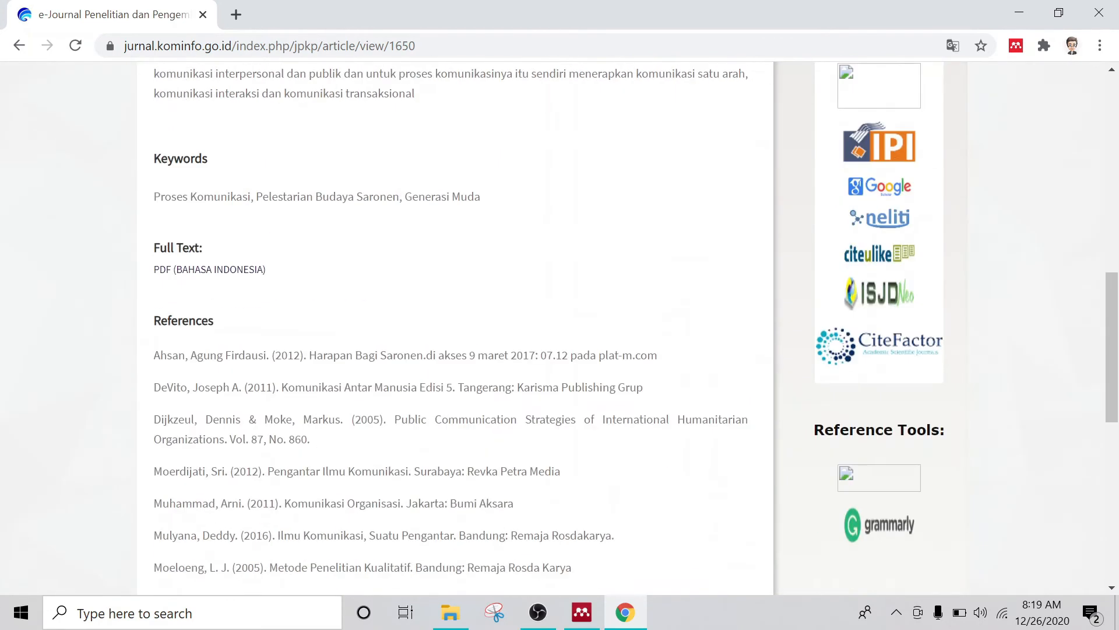
scroll(533, 241, down, 9)
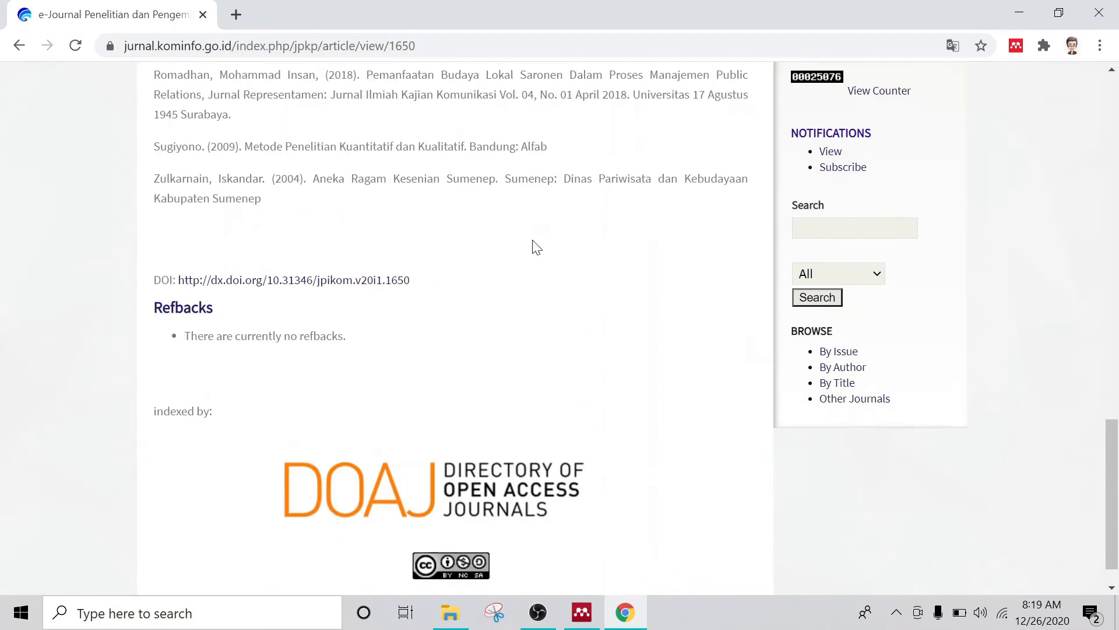
drag(411, 281, 267, 281)
key(ctrl+c)
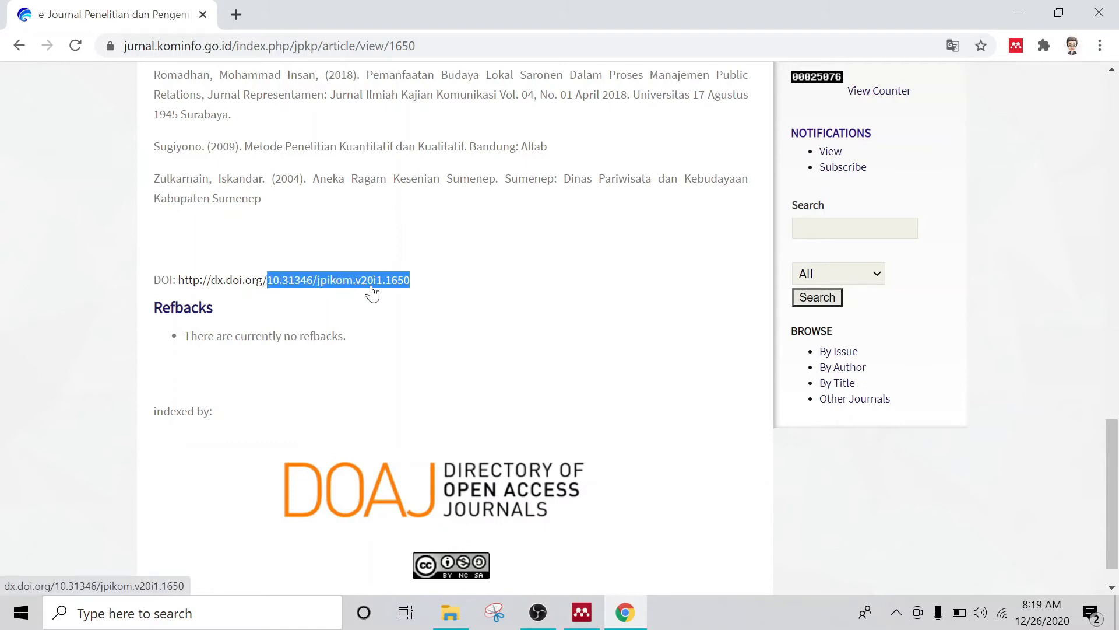
right_click(333, 284)
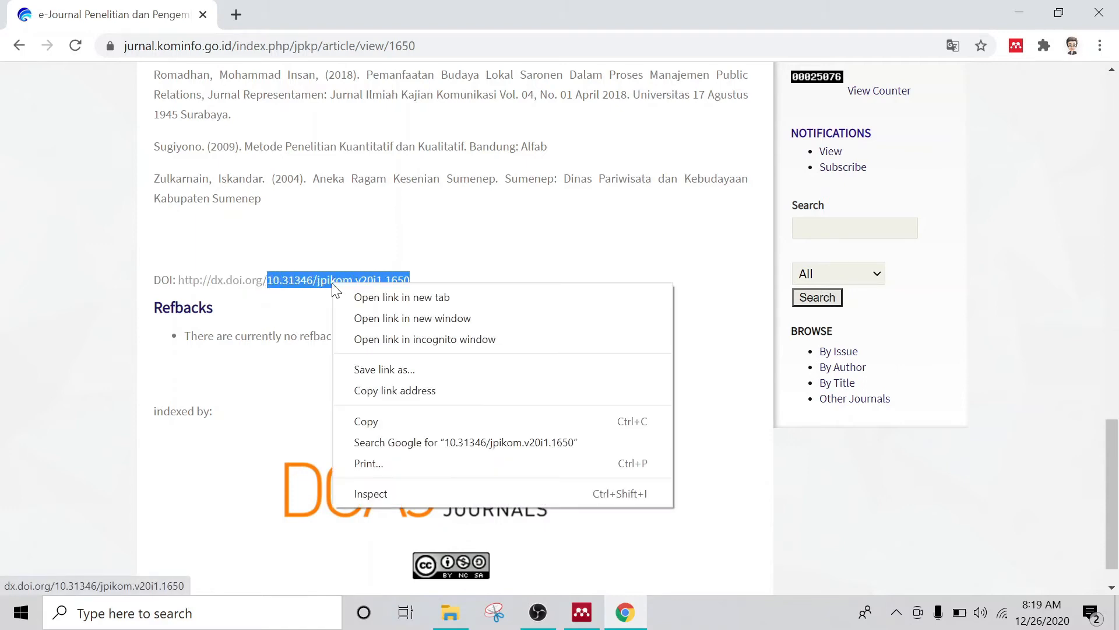
click(397, 419)
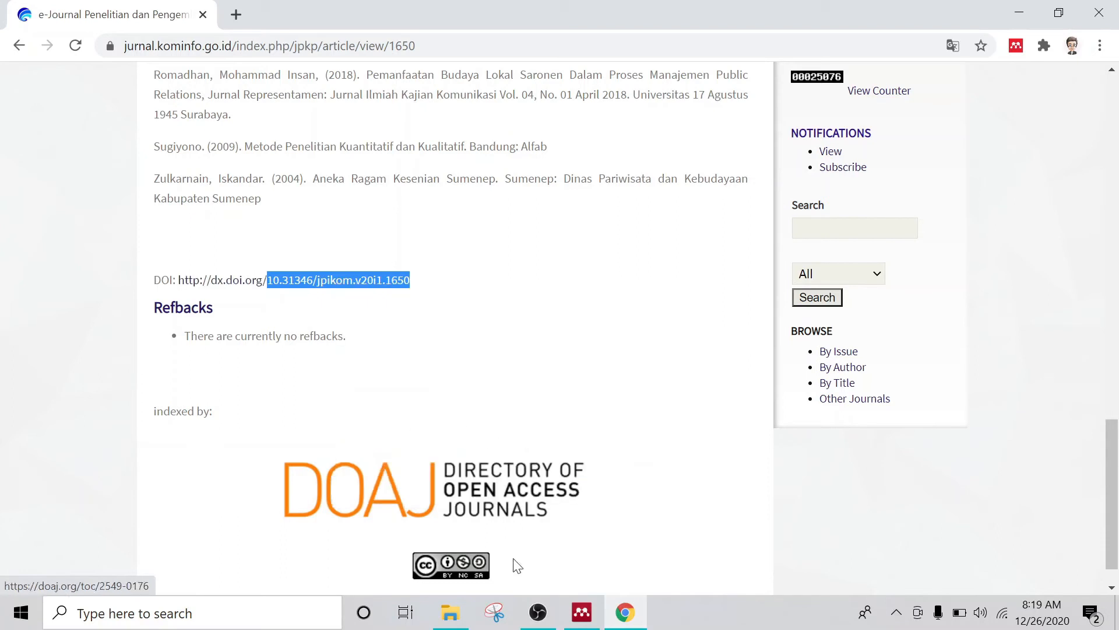
click(583, 612)
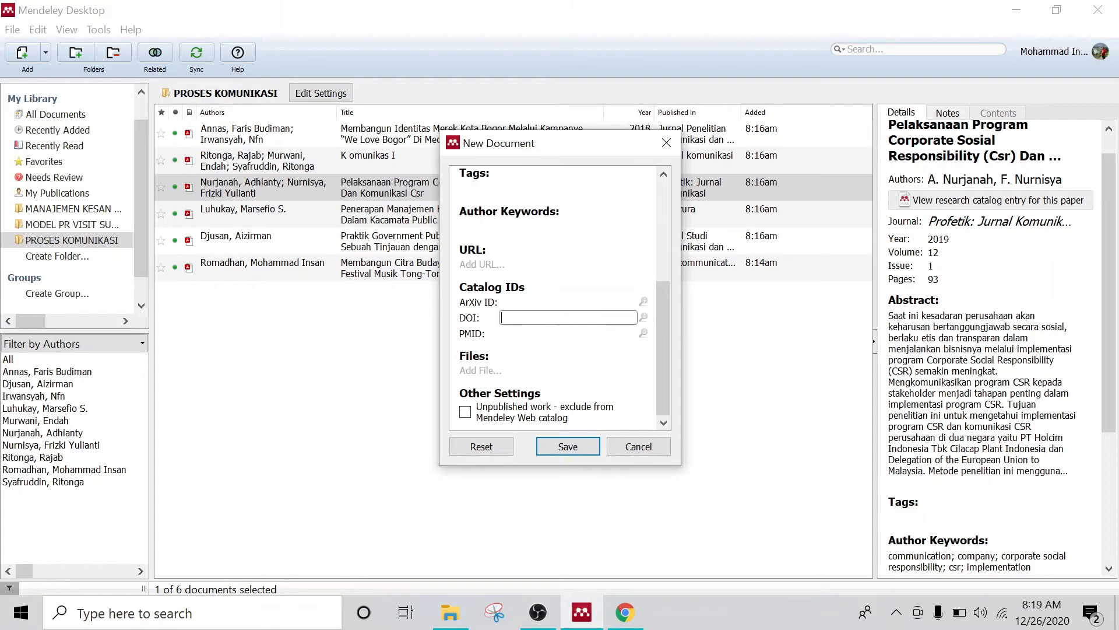
Step: Paste the DOI into the form, look up the Jurnal PIKOM article details, and save it
right_click(548, 318)
click(588, 404)
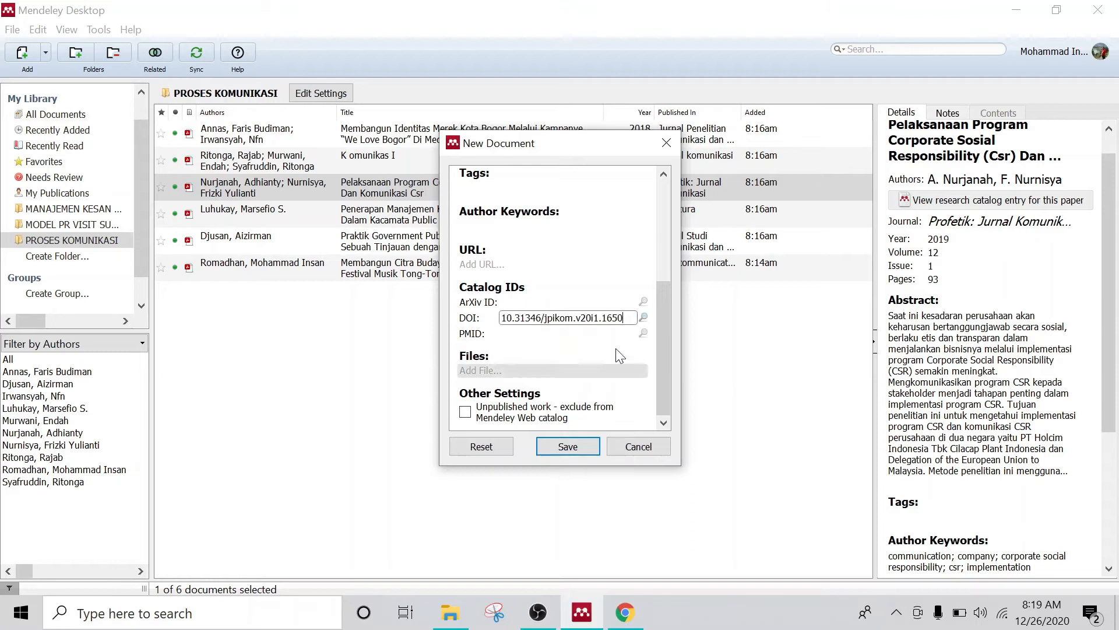
click(643, 316)
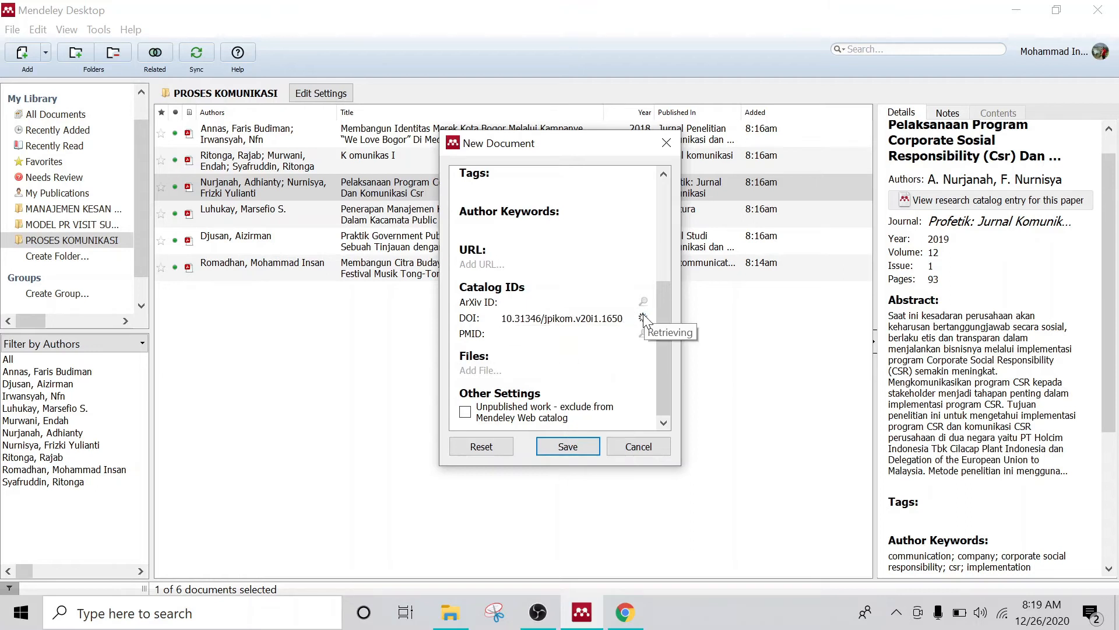
scroll(606, 299, up, 5)
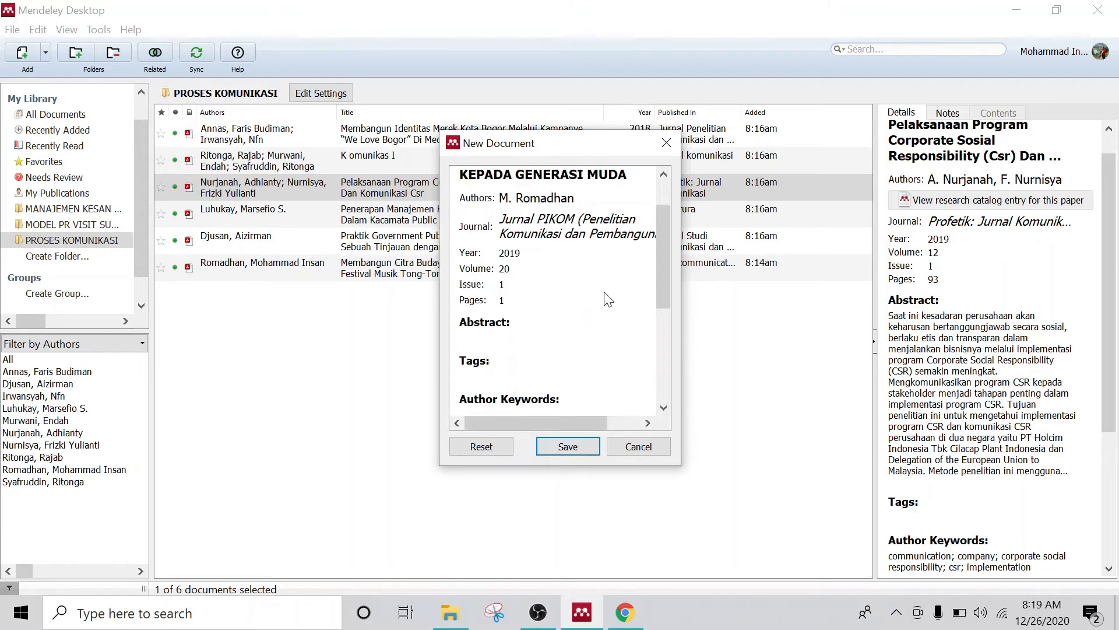
scroll(606, 298, down, 2)
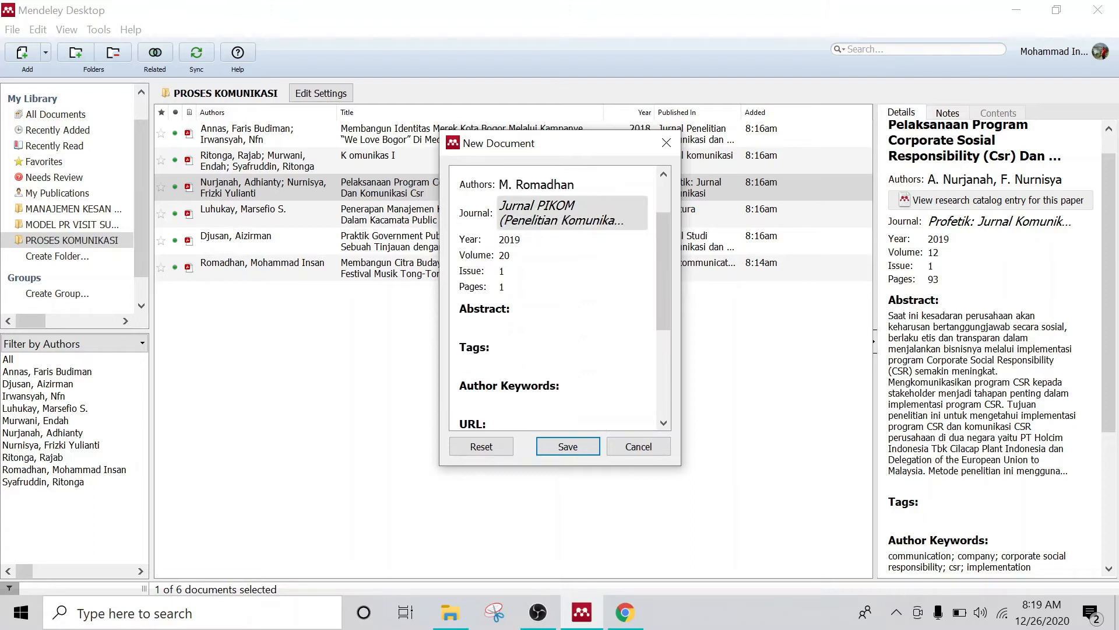
click(574, 452)
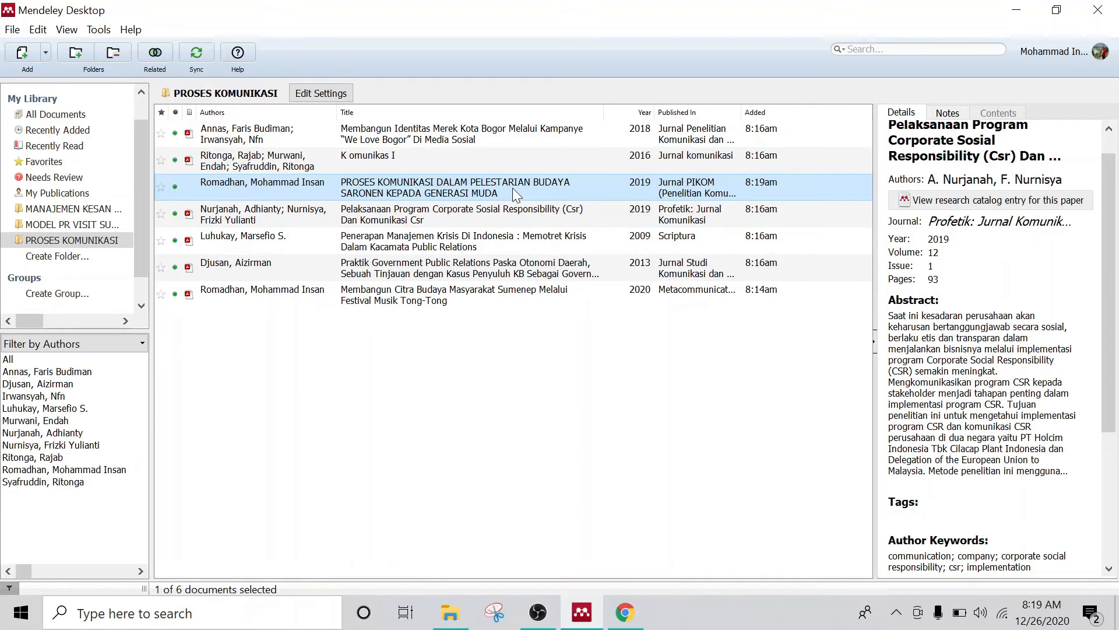
Step: Select the Saronen article and review its Journal Article details: Jurnal PIKOM, 2019, volume 20, issue 1
click(456, 215)
click(457, 187)
scroll(1006, 335, up, 1)
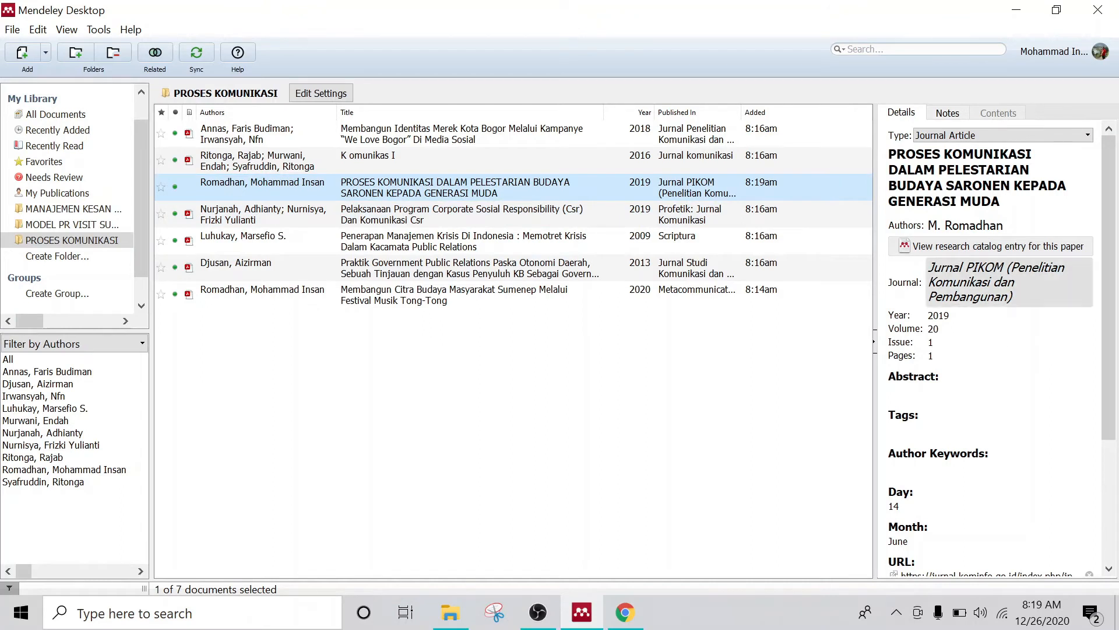
scroll(996, 315, down, 3)
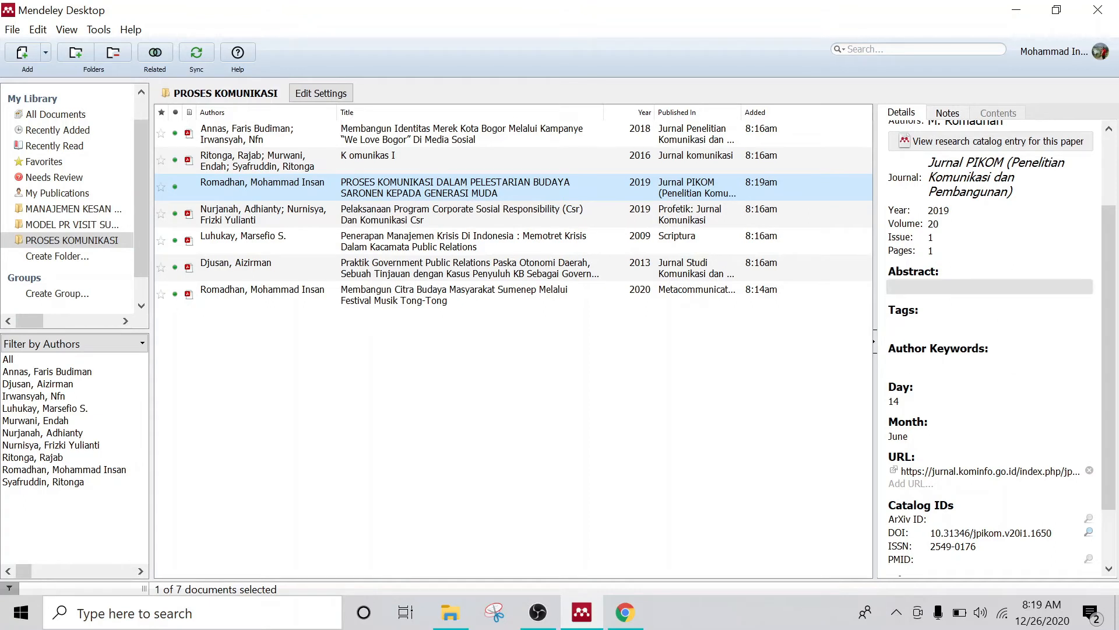
scroll(936, 282, up, 3)
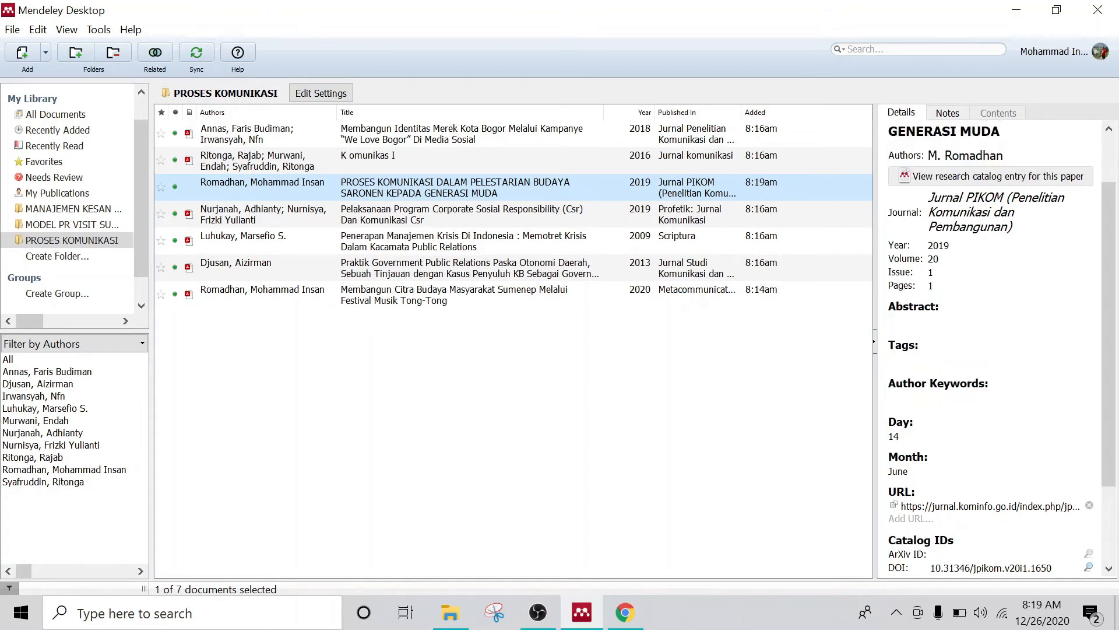
scroll(991, 349, down, 1)
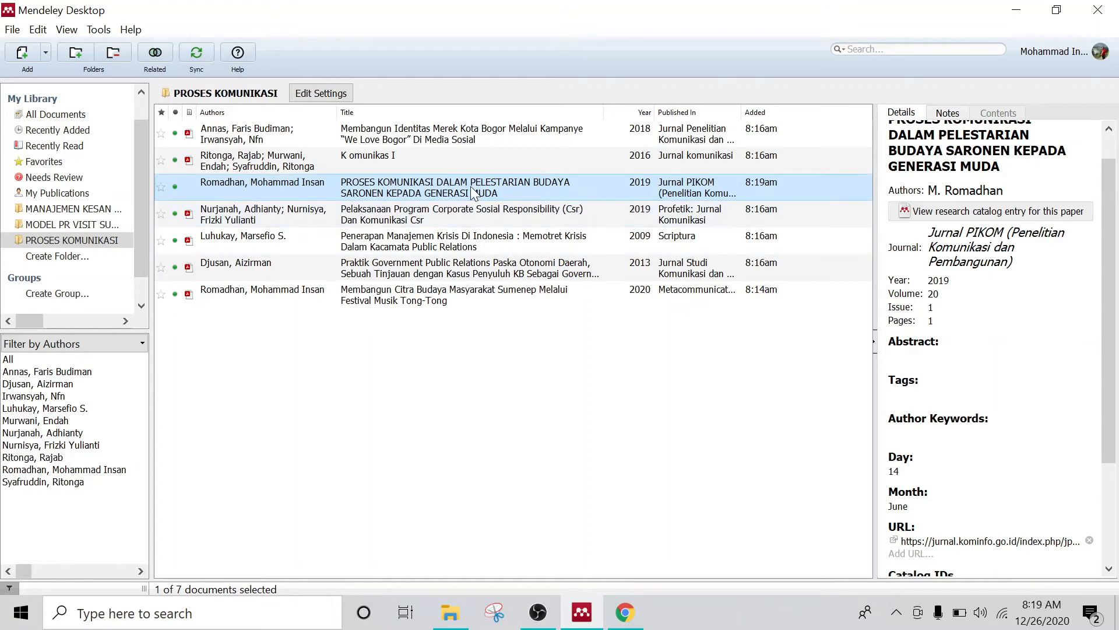
scroll(1014, 344, down, 4)
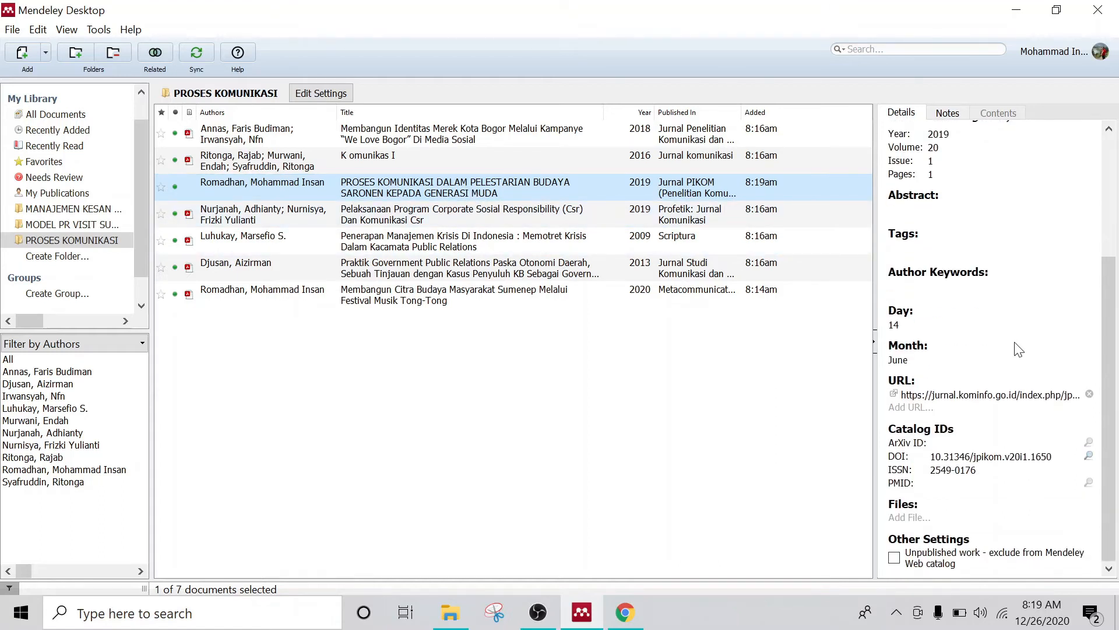
Step: Cancel attaching a file to the Saronen article, leaving it without an attachment
click(937, 519)
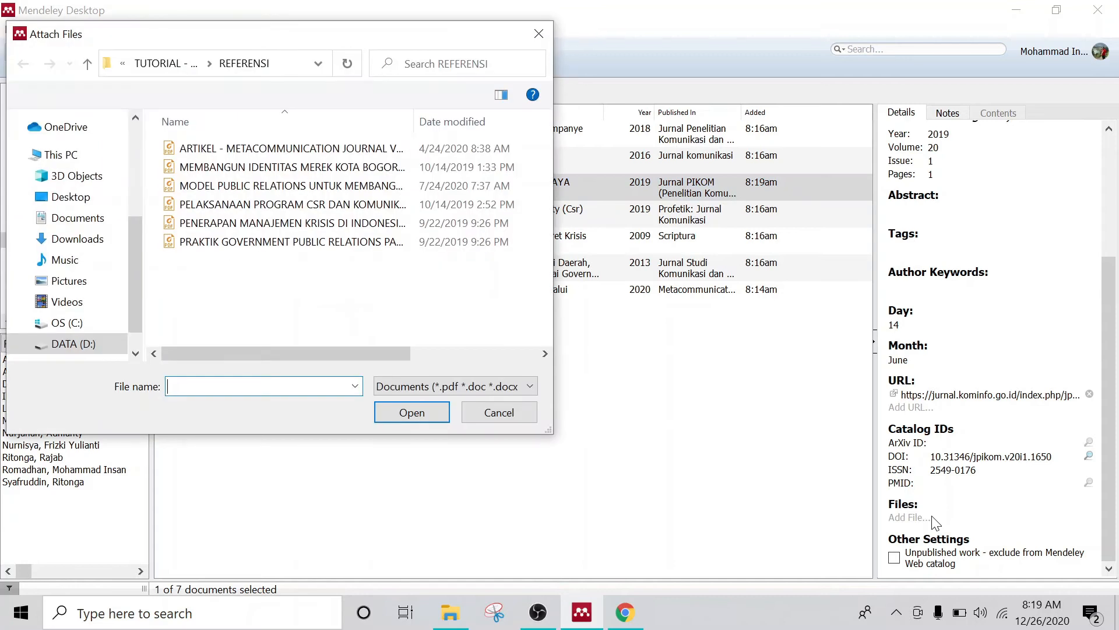
click(538, 35)
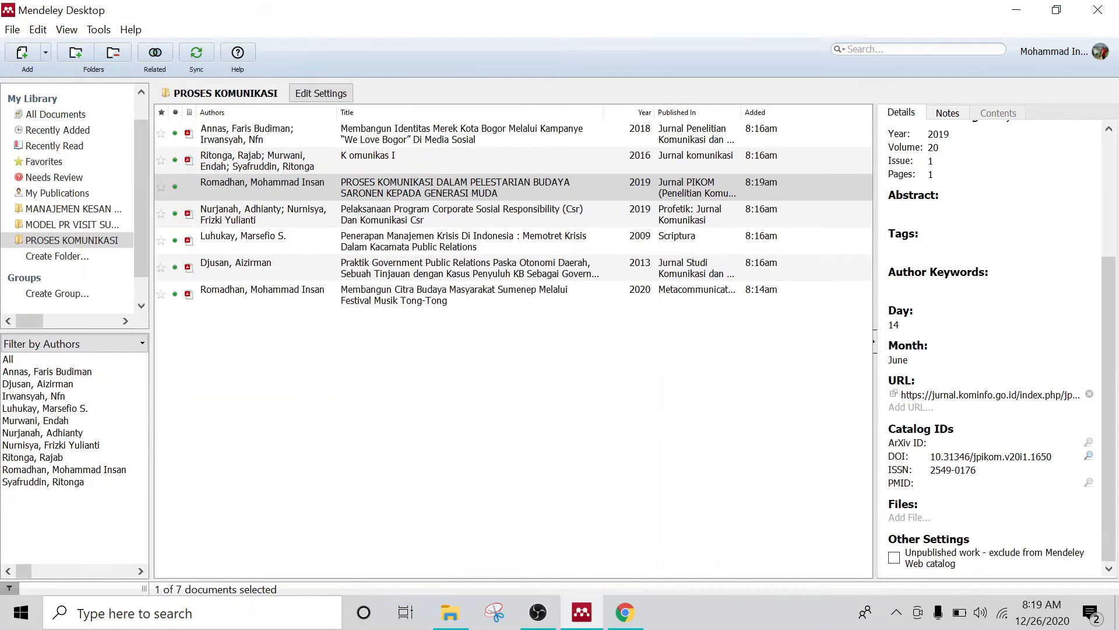
scroll(995, 348, up, 1)
scroll(995, 348, up, 3)
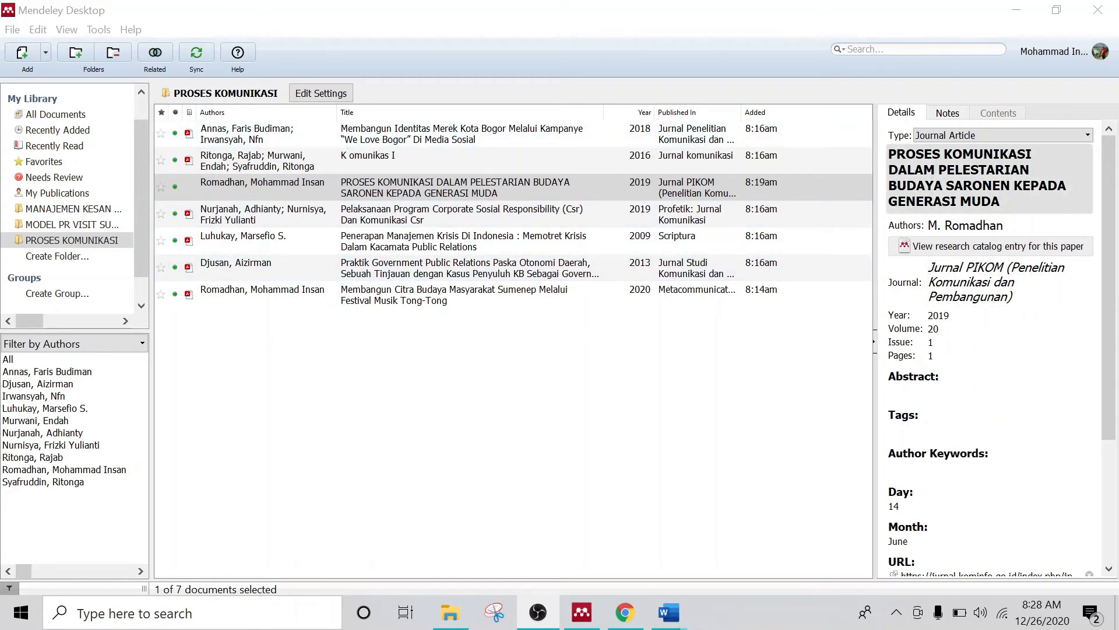
Step: Create a new manual reference entry with its type changed from Journal Article to Book
click(45, 53)
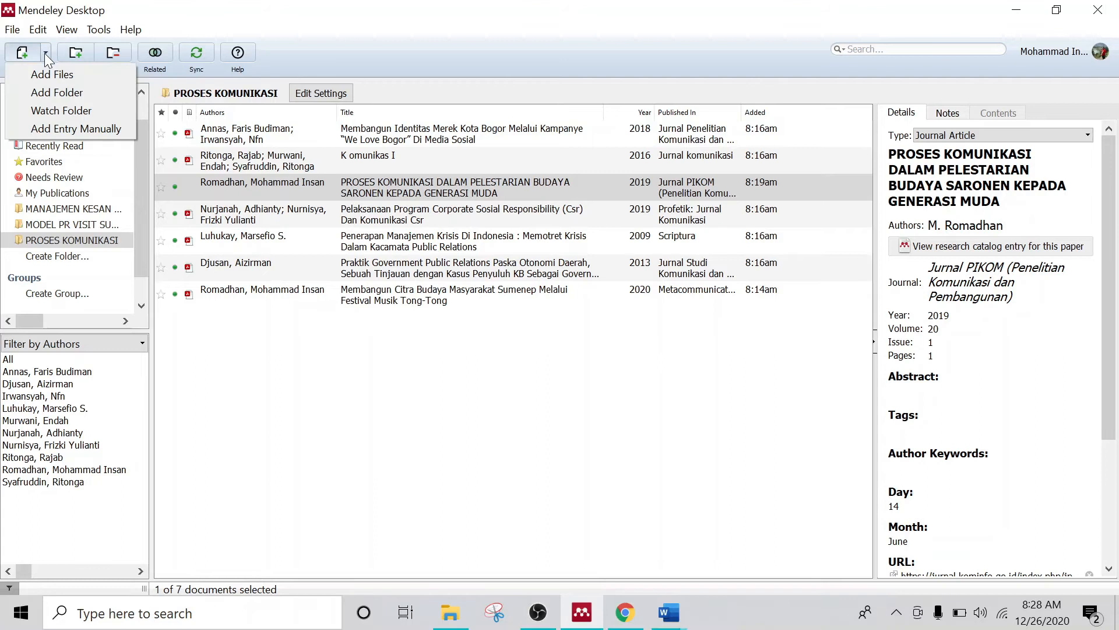
click(49, 130)
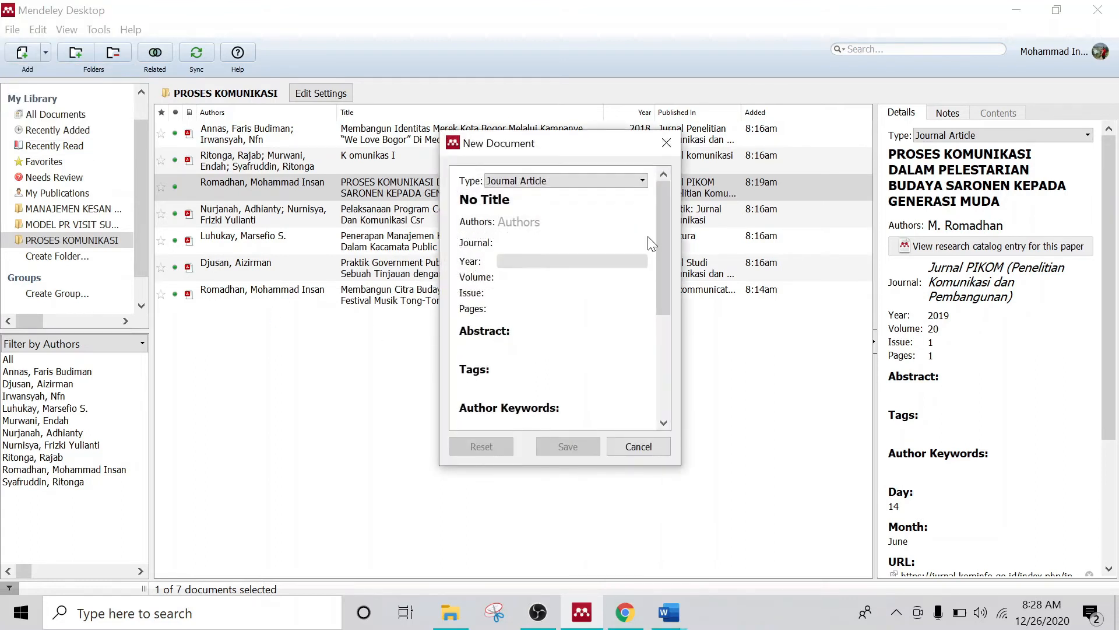
click(628, 183)
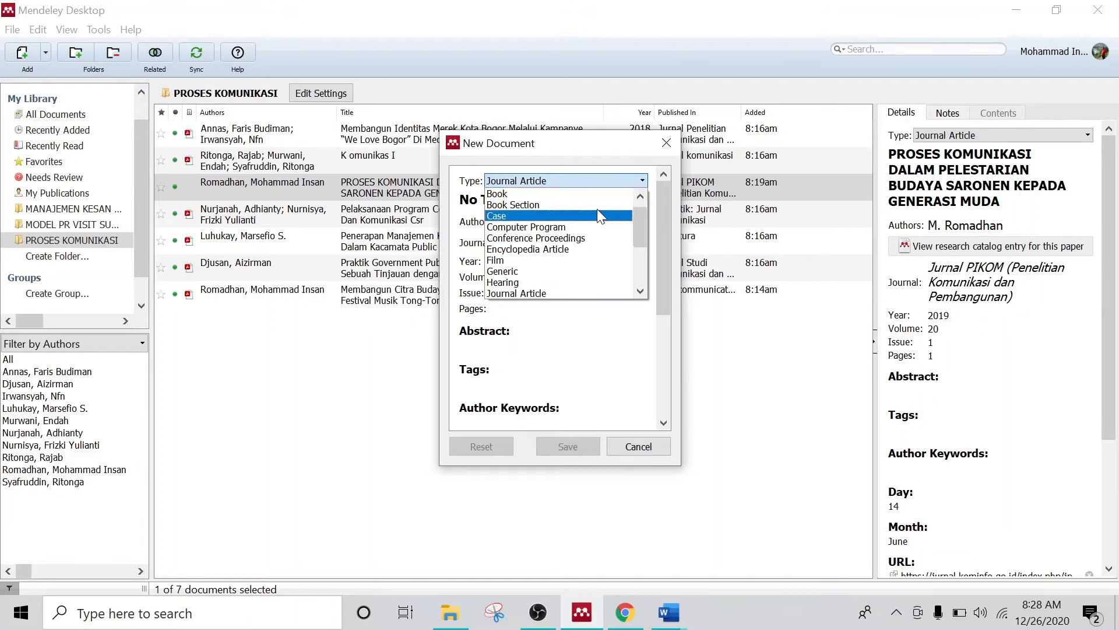
click(560, 193)
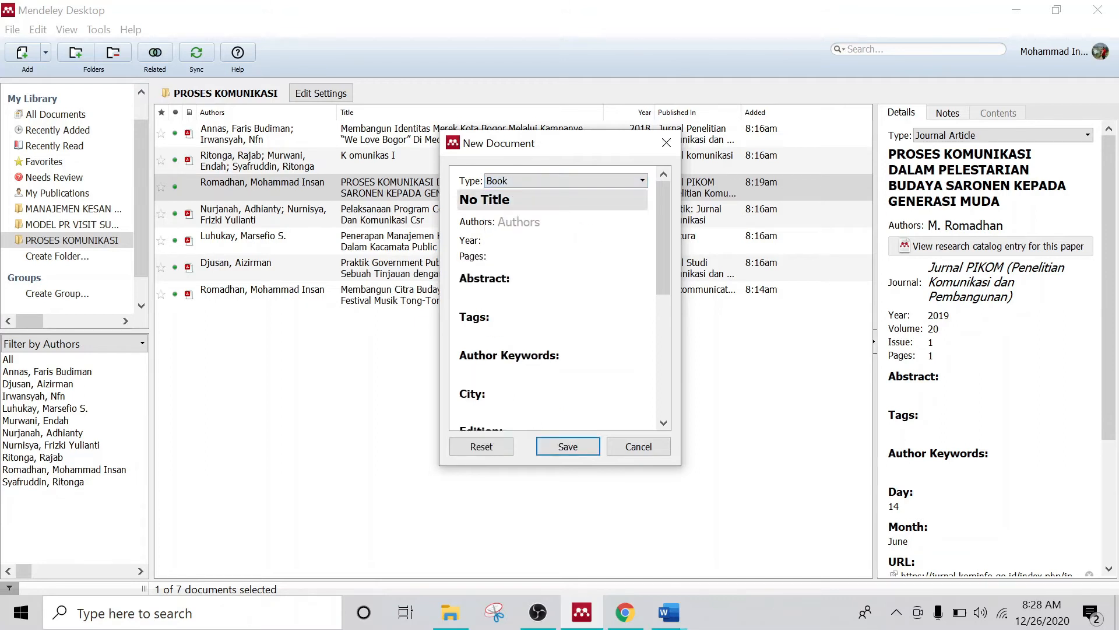
click(670, 613)
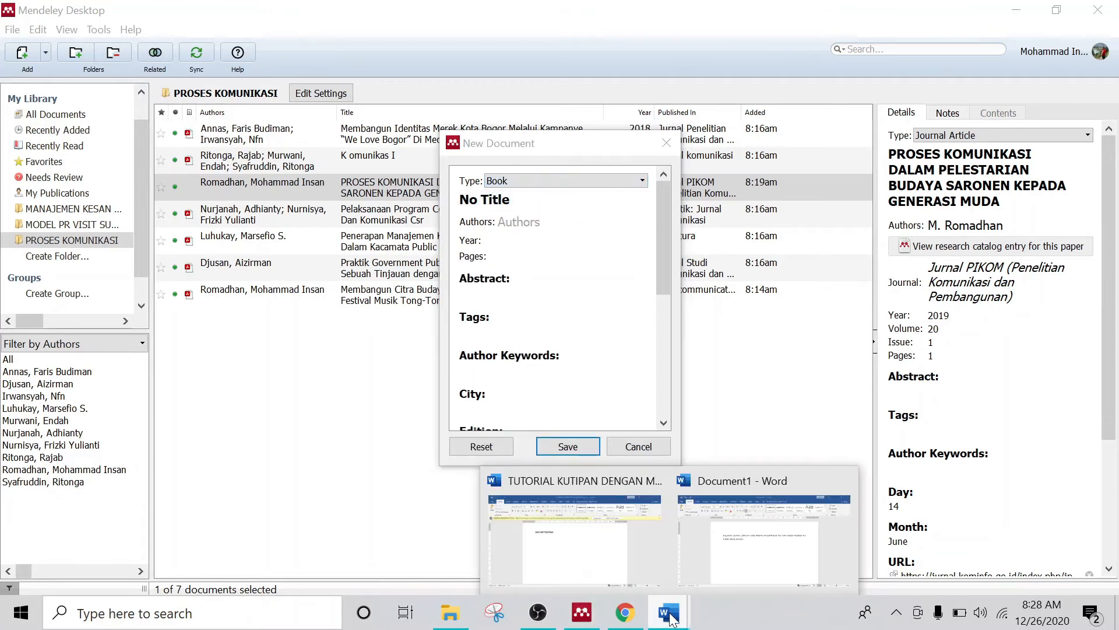
click(714, 554)
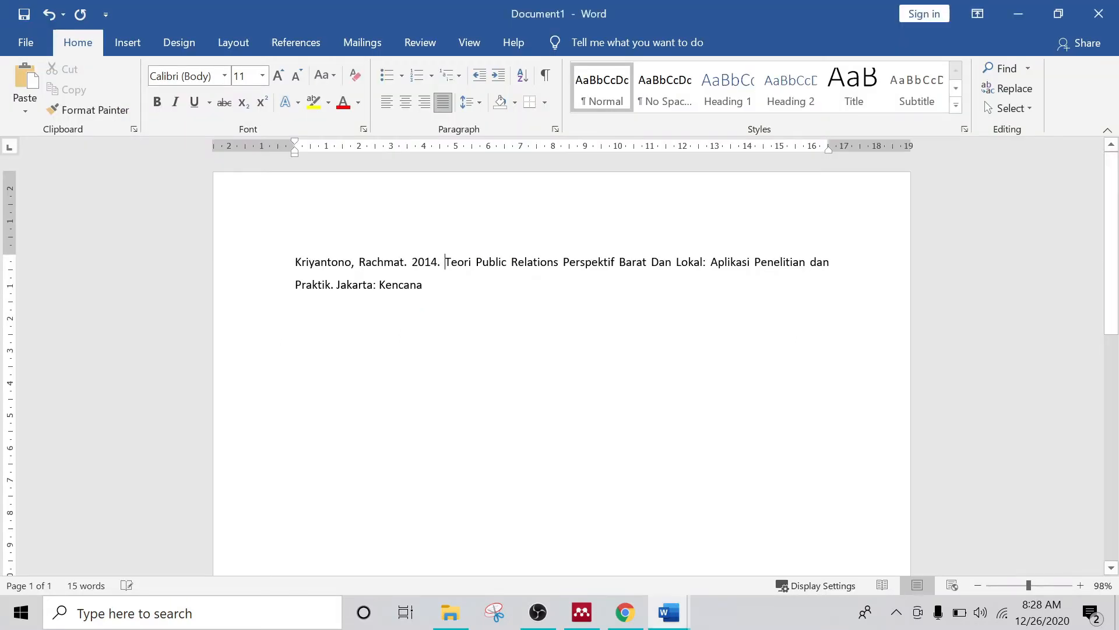
Step: Select the title 'Teori Public Relations Perspektif Barat Dan Lokal: Aplikasi Penelitian dan Praktik' in Document1
key(ctrl+shift+Right)
key(ctrl+shift+Right)
key(ctrl+shift+Right)
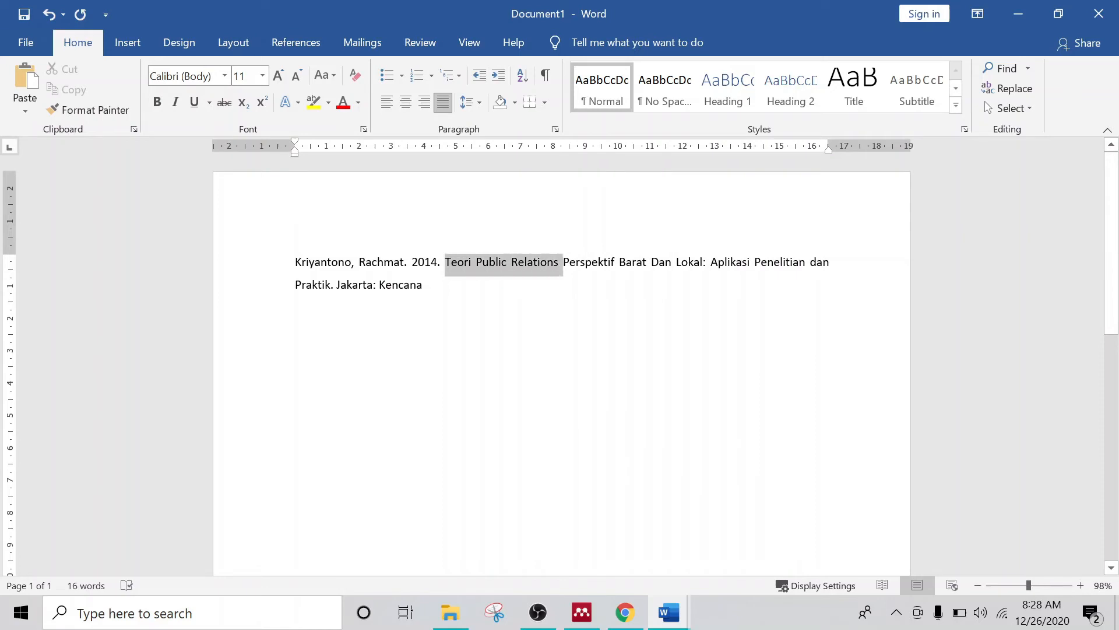
key(ctrl+shift+Right)
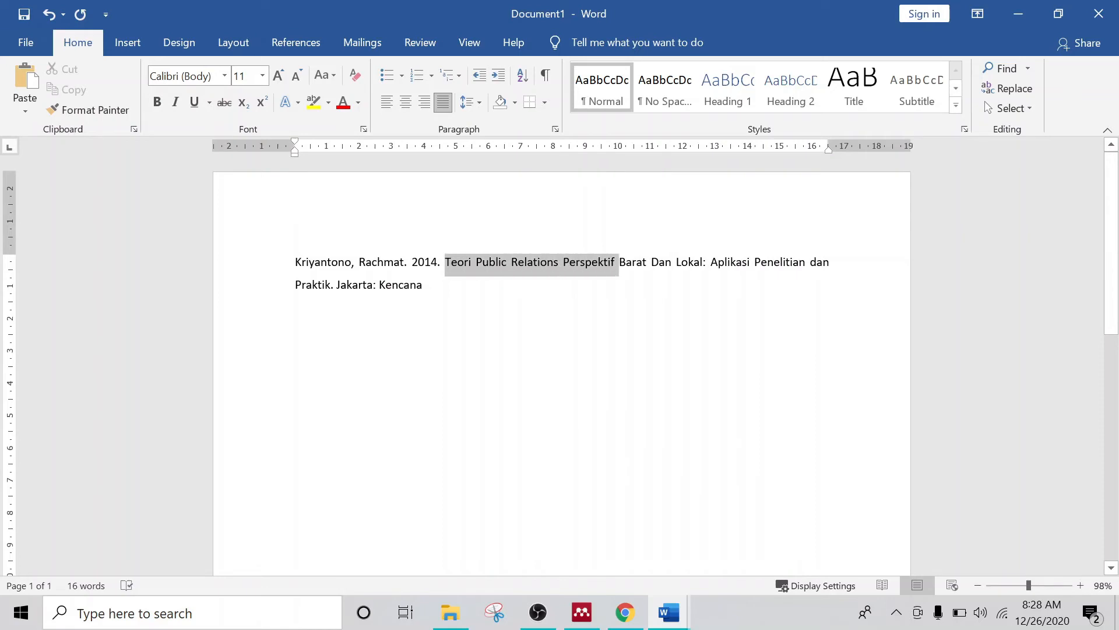
drag(612, 263, 331, 286)
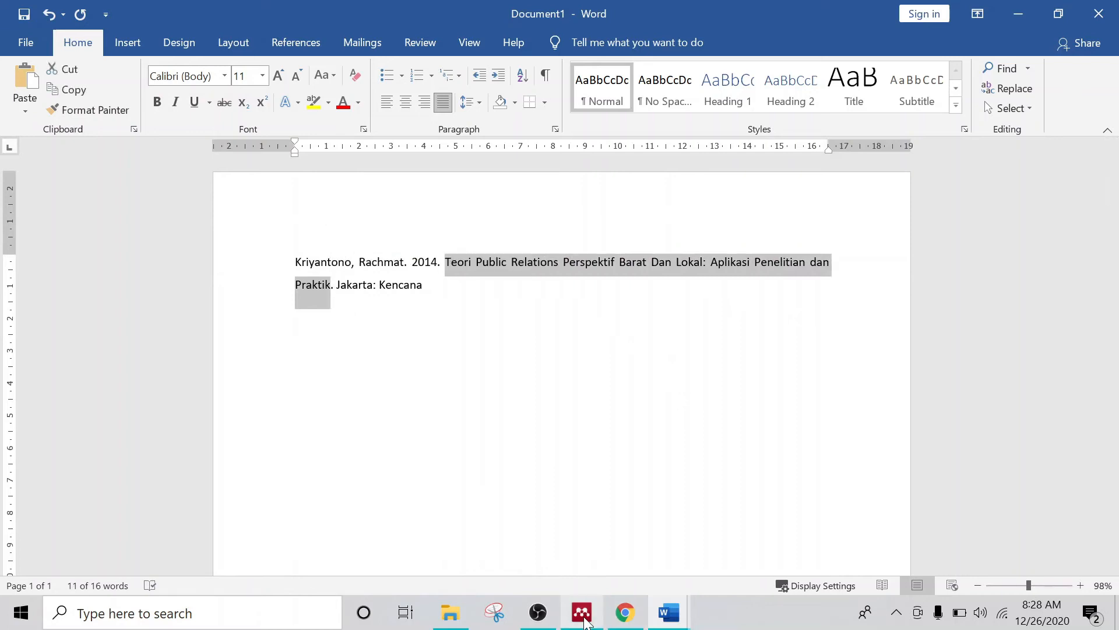
click(585, 622)
Step: Replace the No Title placeholder with the book title and correct the author entry
click(512, 200)
double_click(509, 200)
click(513, 200)
drag(511, 200, 453, 204)
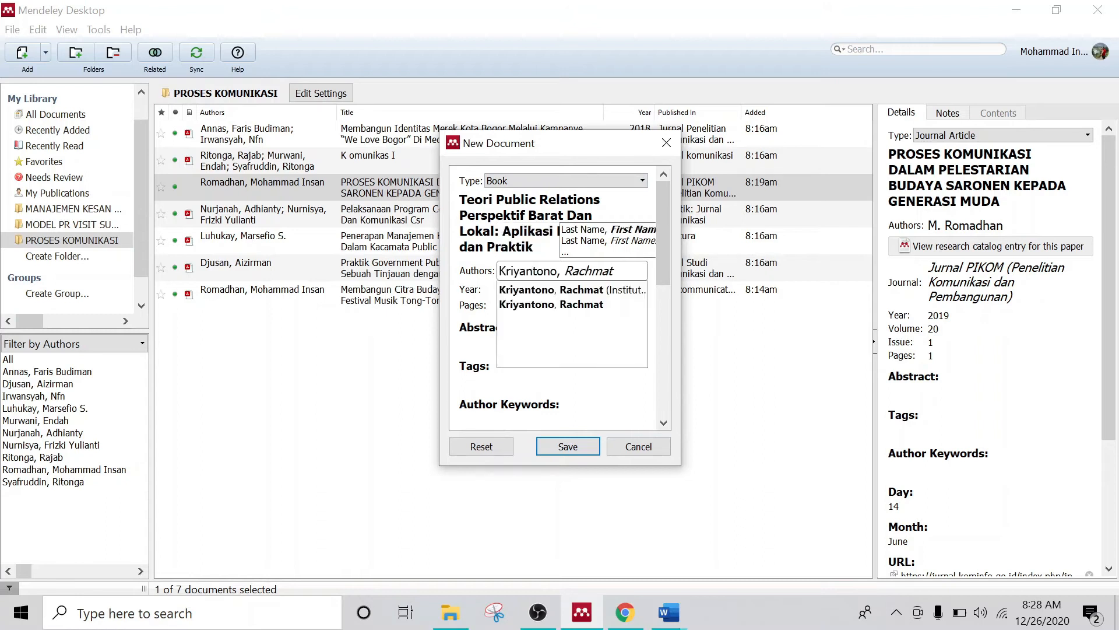
drag(564, 272, 422, 272)
key(BackSpace)
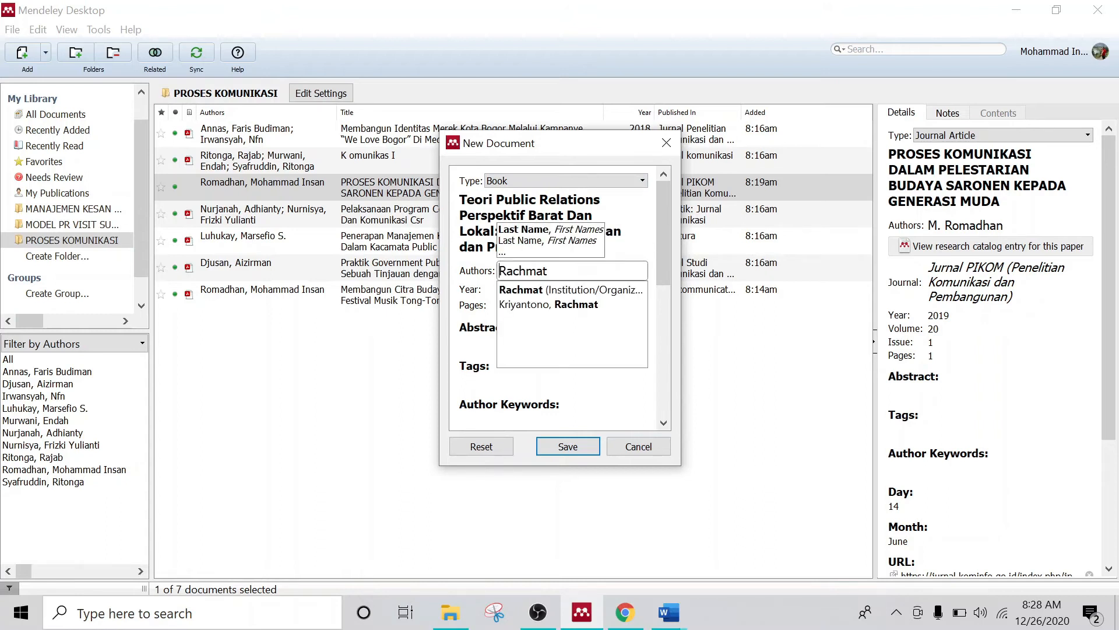
click(571, 289)
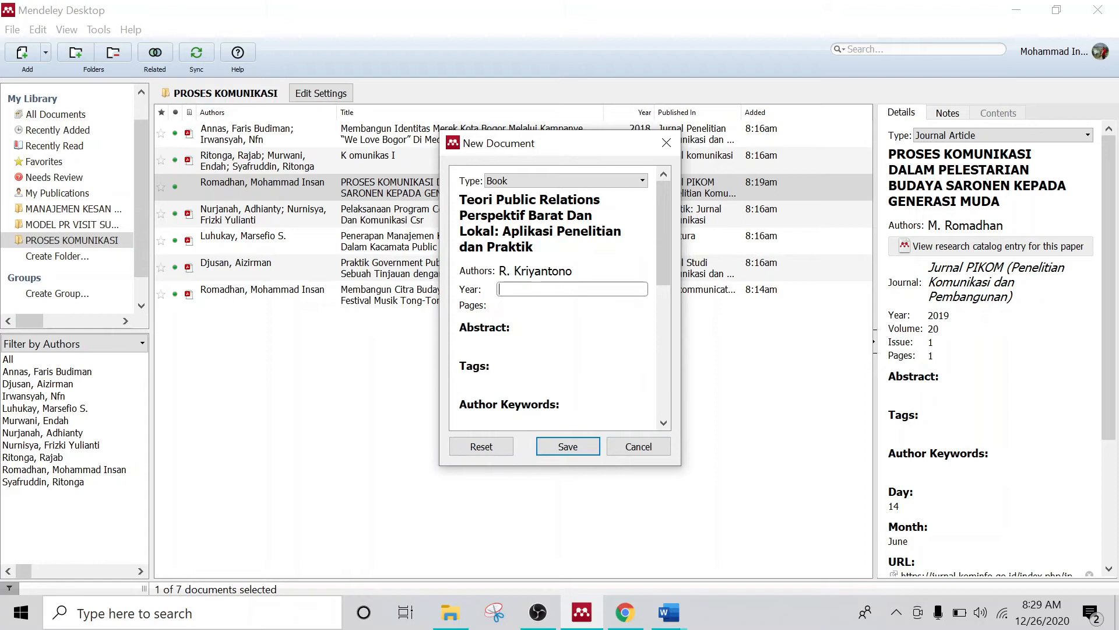
mouse_move(669, 612)
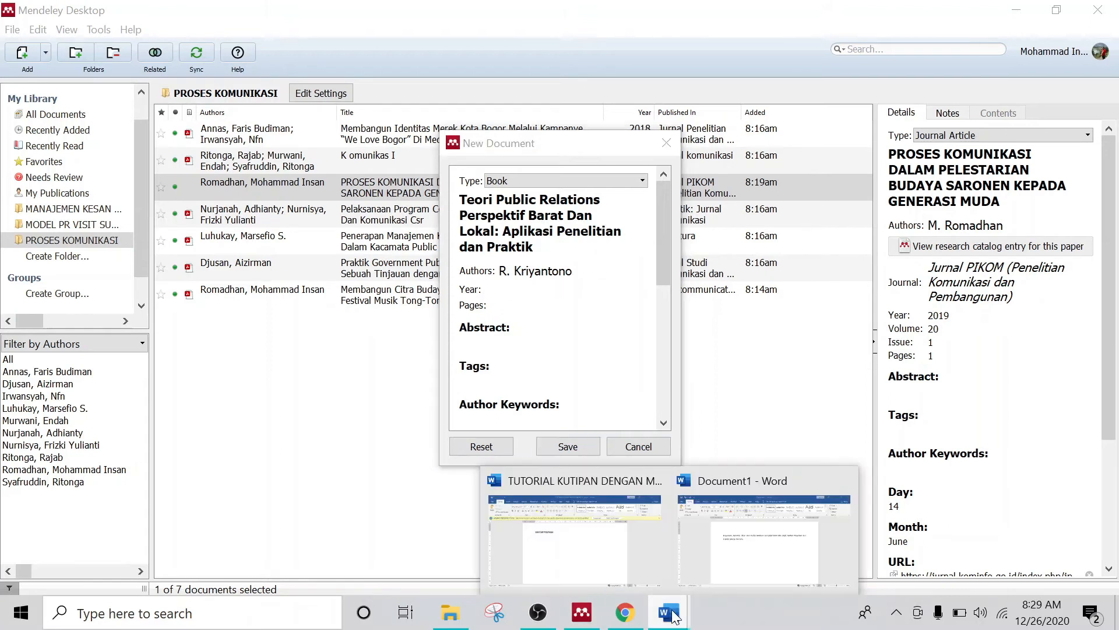
click(732, 568)
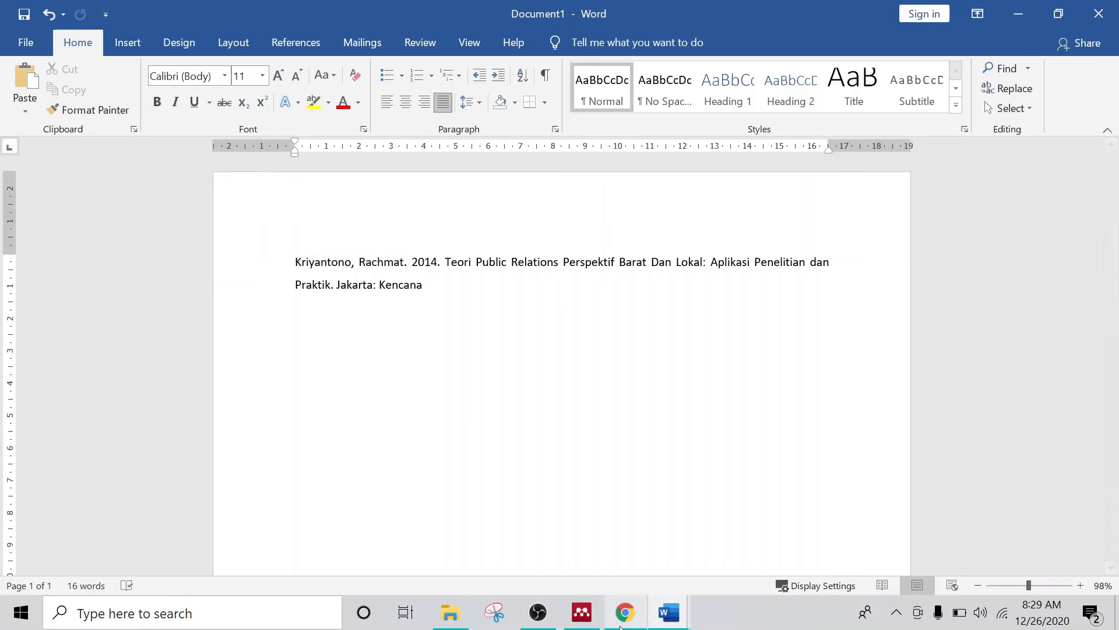
click(582, 612)
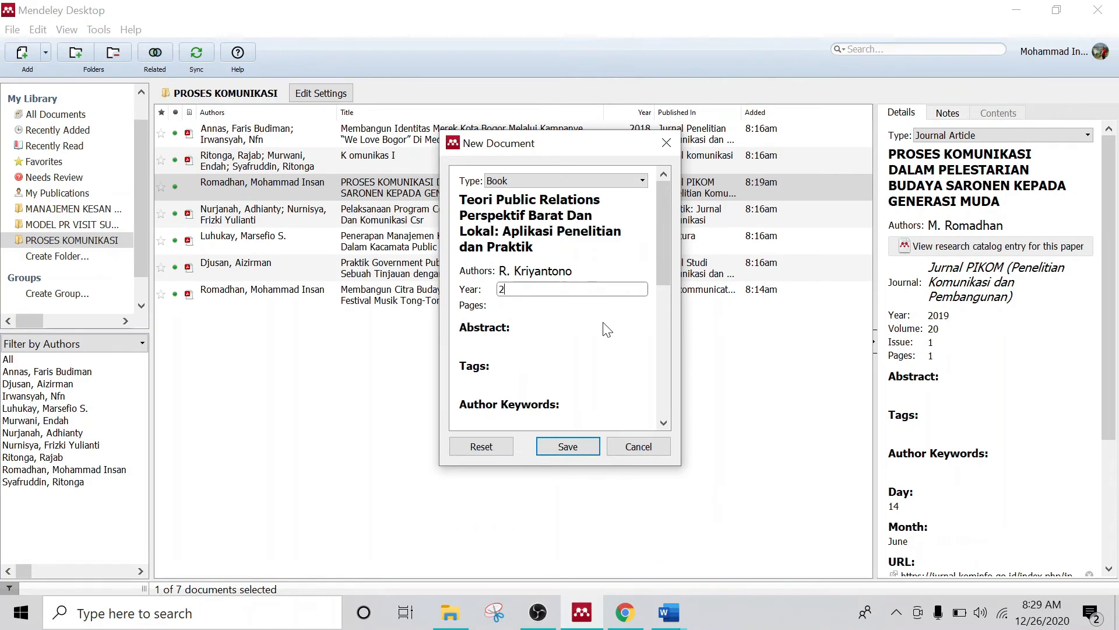
Step: Enter 2014 as the book's publication year
text(2014)
key(Tab)
mouse_move(669, 612)
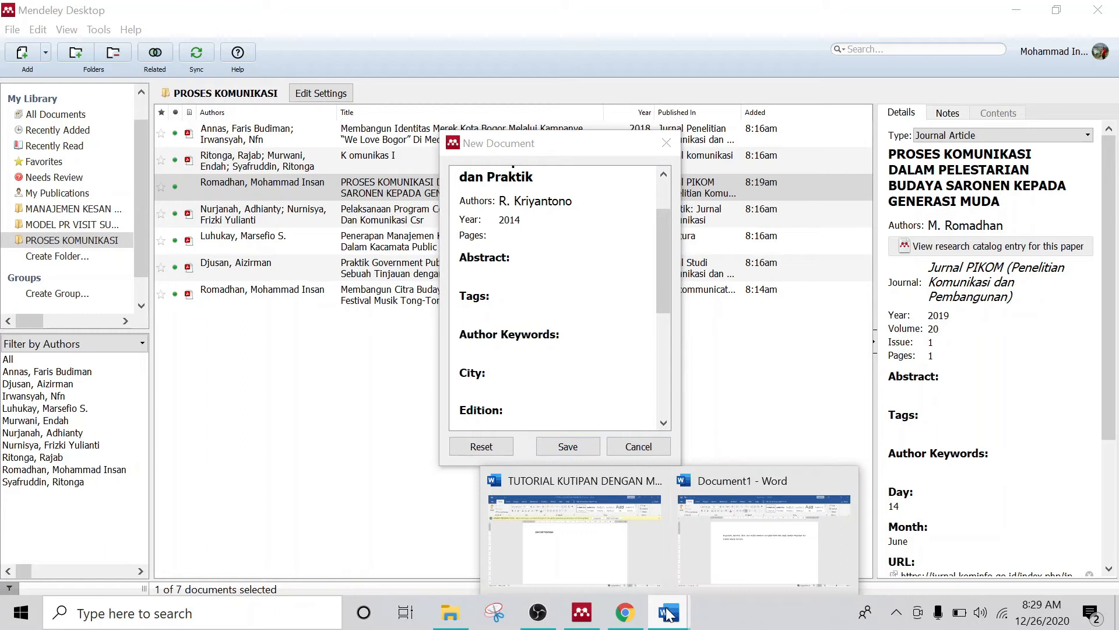
click(728, 539)
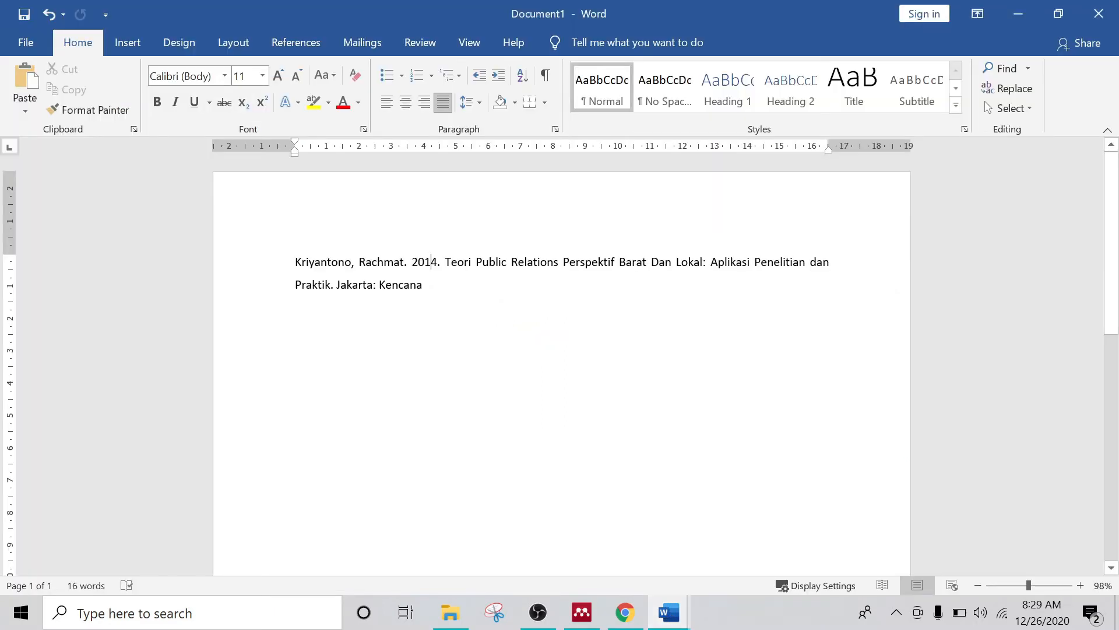
click(601, 613)
Step: Set the book's publisher to Kencana and its city to Jakarta
scroll(571, 337, down, 1)
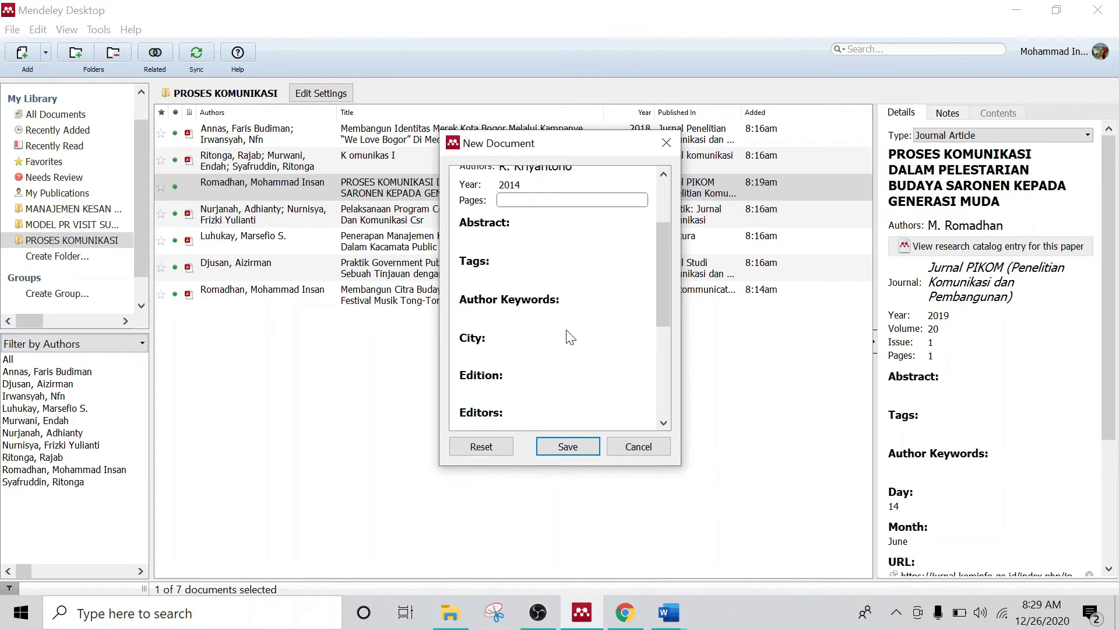
scroll(571, 337, down, 1)
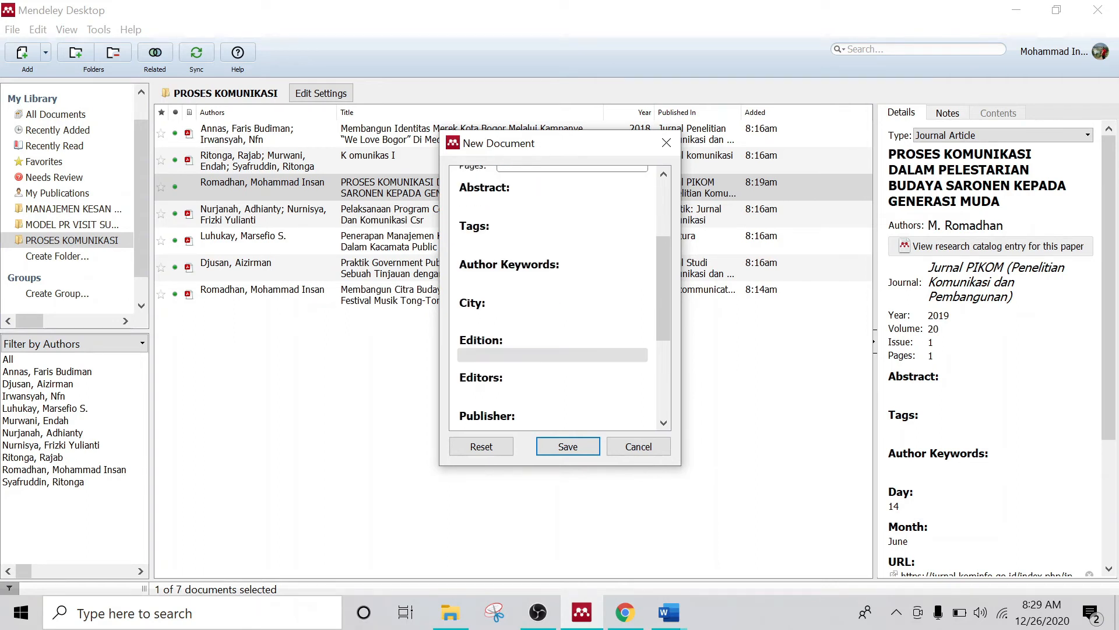
scroll(568, 345, down, 1)
click(536, 396)
text(Ken)
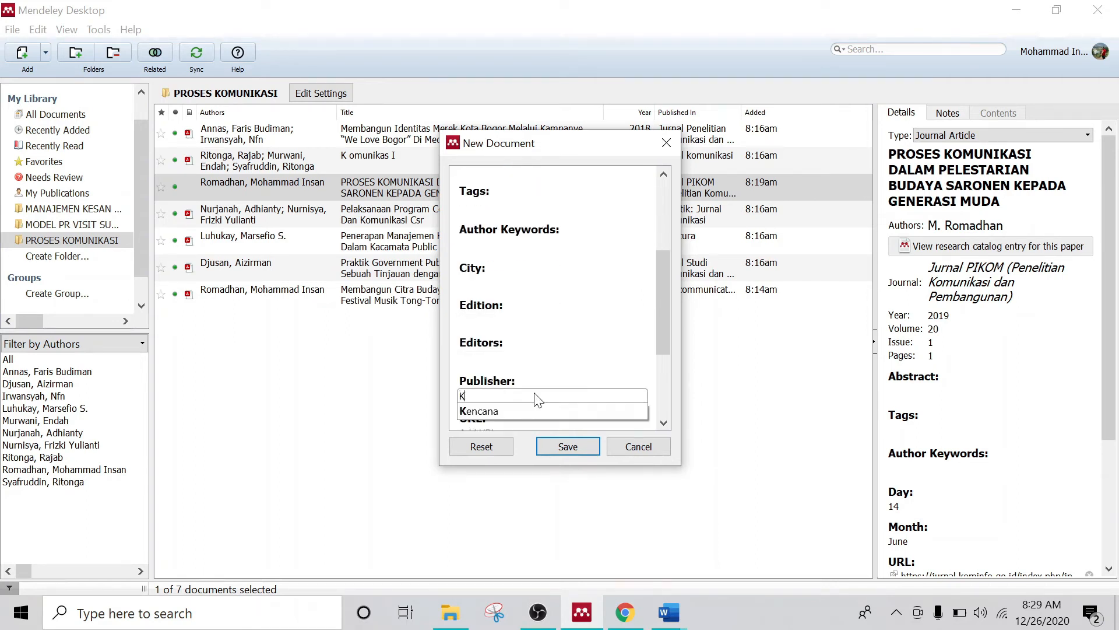
click(537, 414)
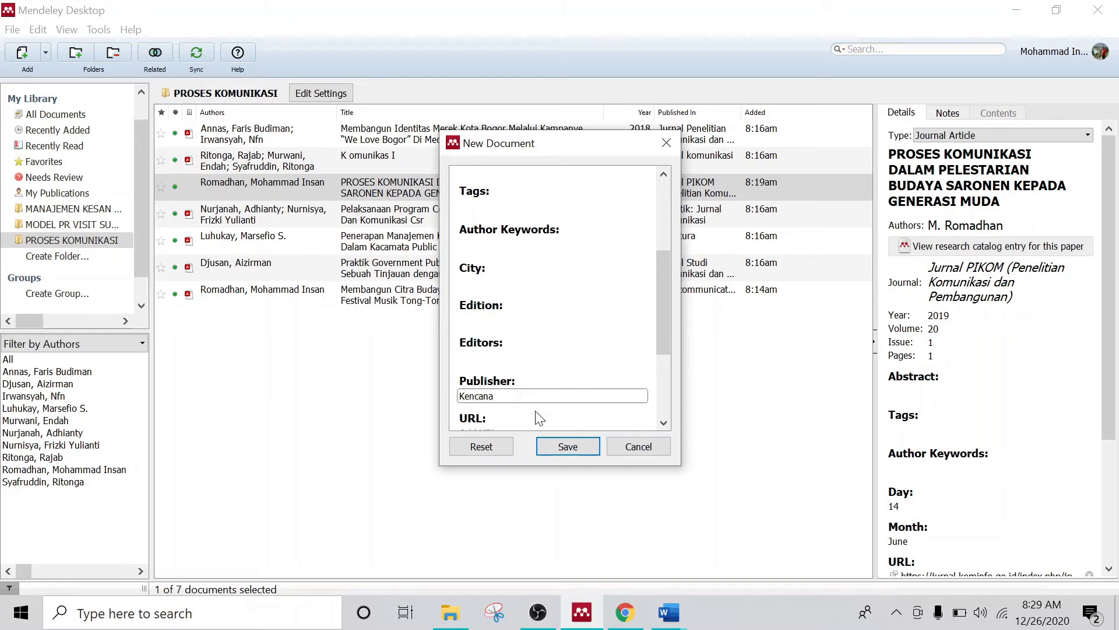
click(559, 283)
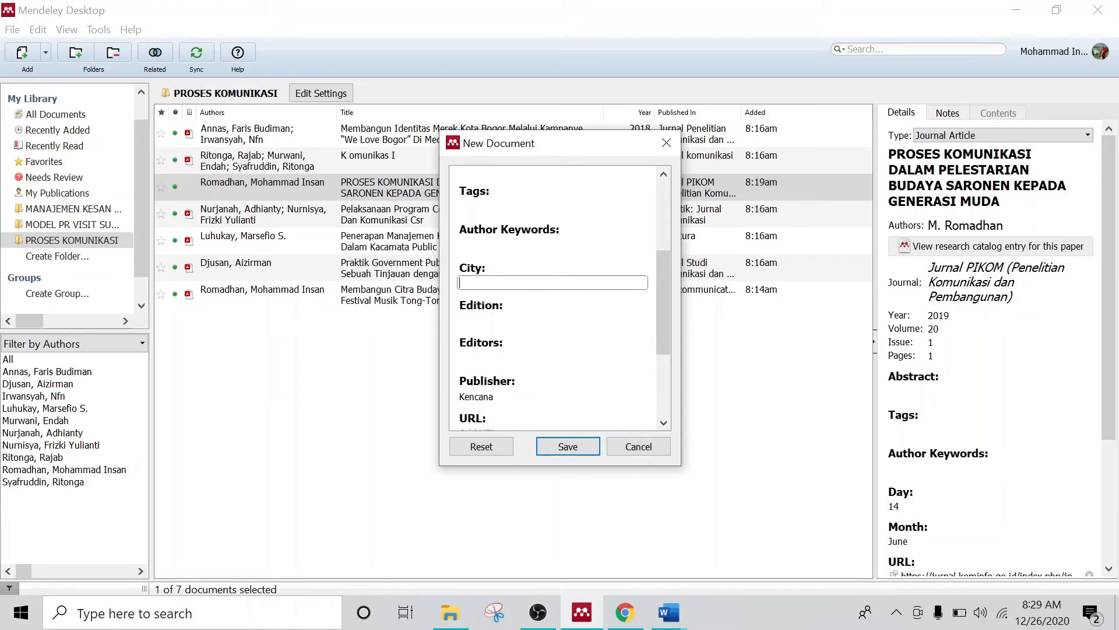
text(Jakarta)
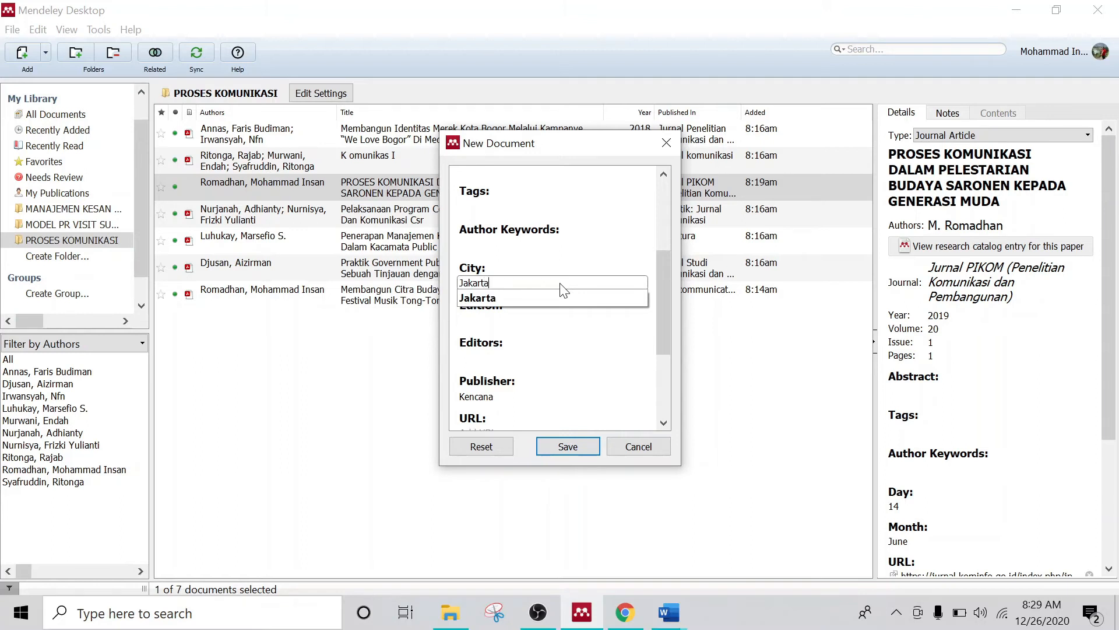
key(Tab)
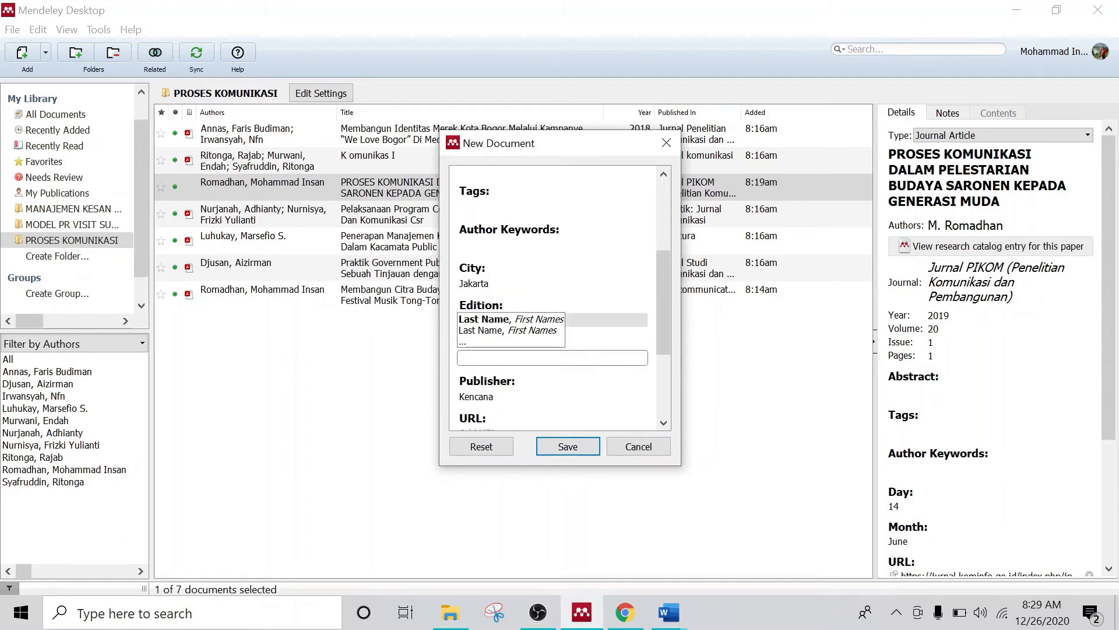
click(594, 320)
Step: Save the Teori Public Relations book into the PROSES KOMUNIKASI folder
scroll(605, 357, down, 5)
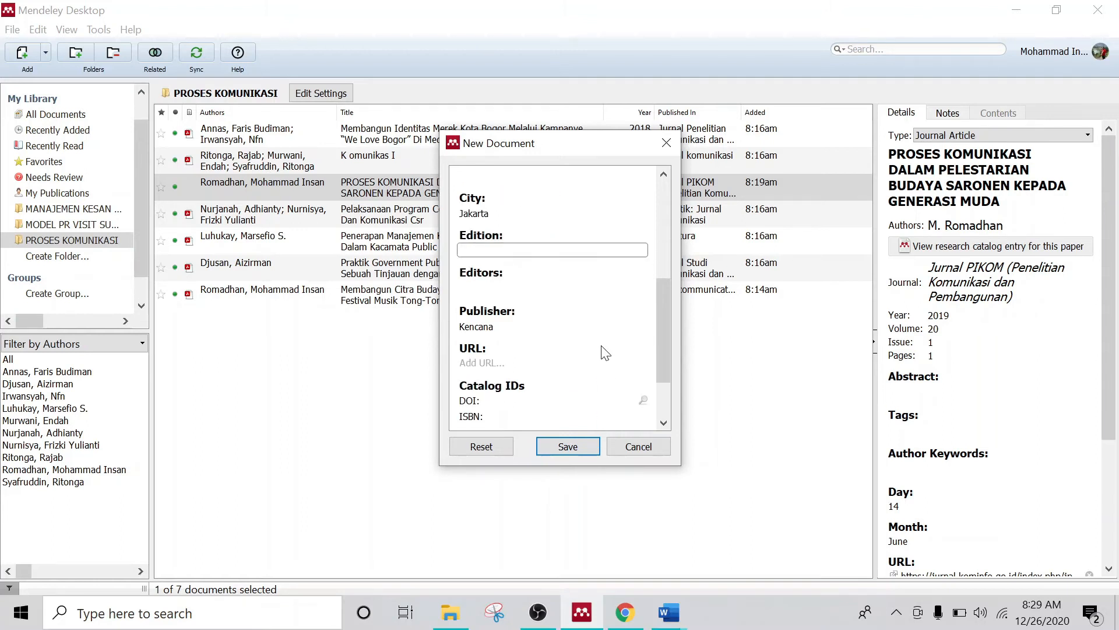
scroll(605, 357, up, 3)
scroll(590, 345, down, 1)
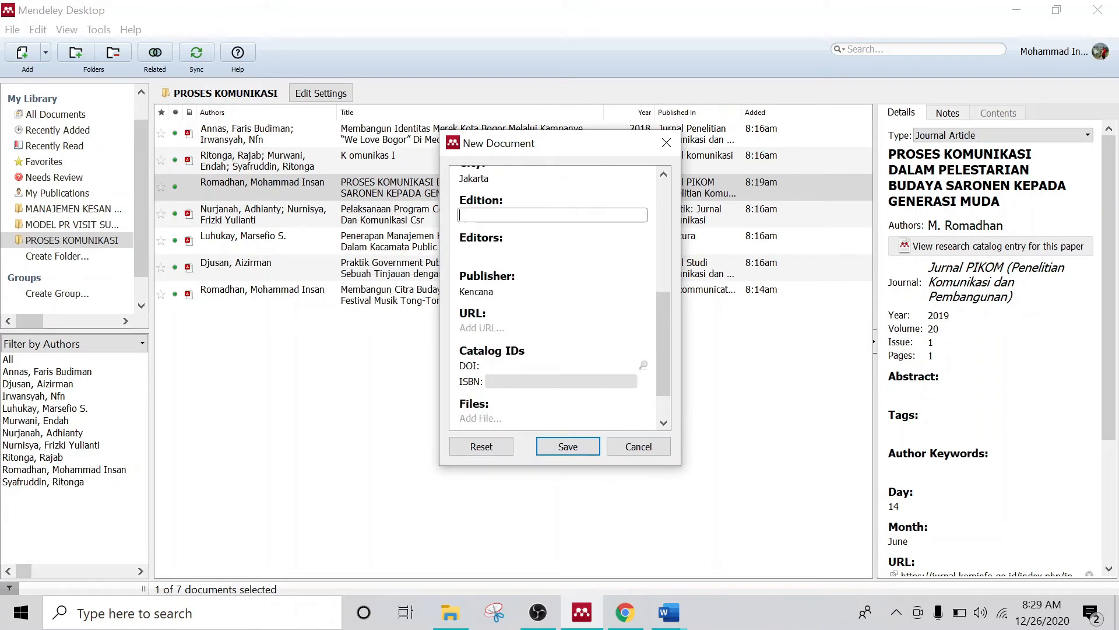
scroll(590, 345, up, 2)
scroll(590, 345, up, 3)
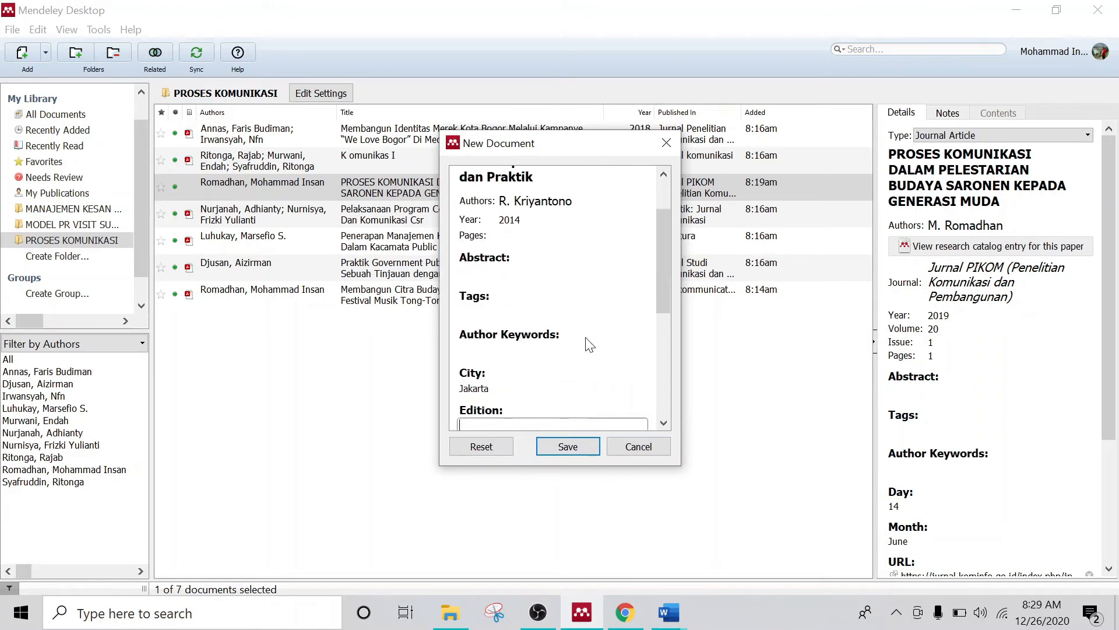
click(567, 446)
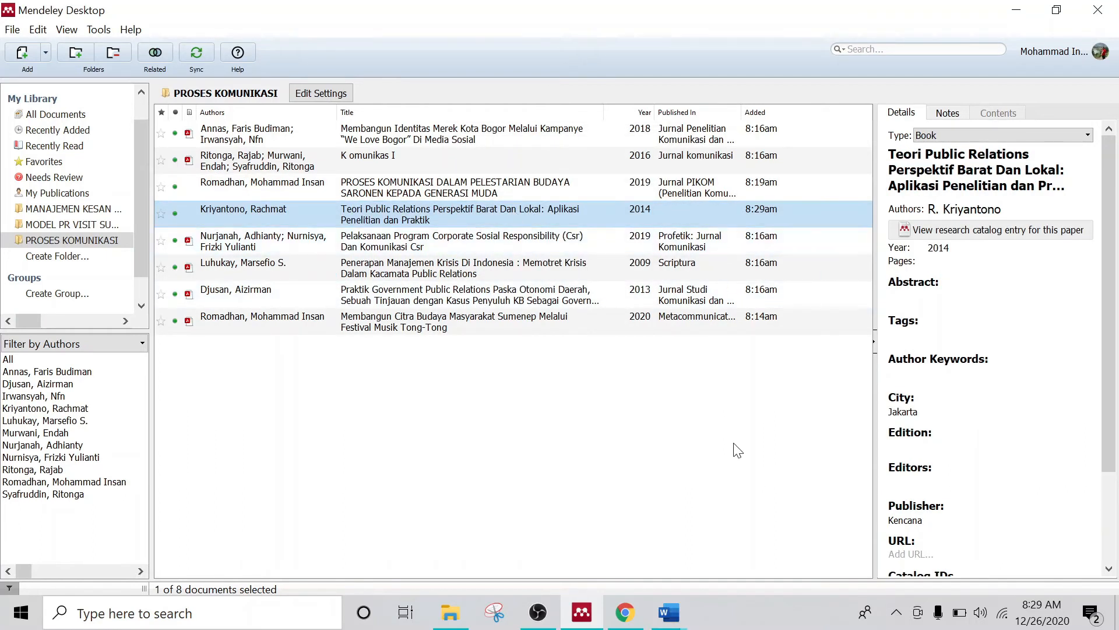
Step: Reselect the saved book, then bring TUTORIAL KUTIPAN DENGAN MENDELEY.docx to the front in Word
click(737, 465)
click(550, 212)
scroll(945, 280, down, 2)
scroll(949, 265, up, 2)
key(alt+Tab)
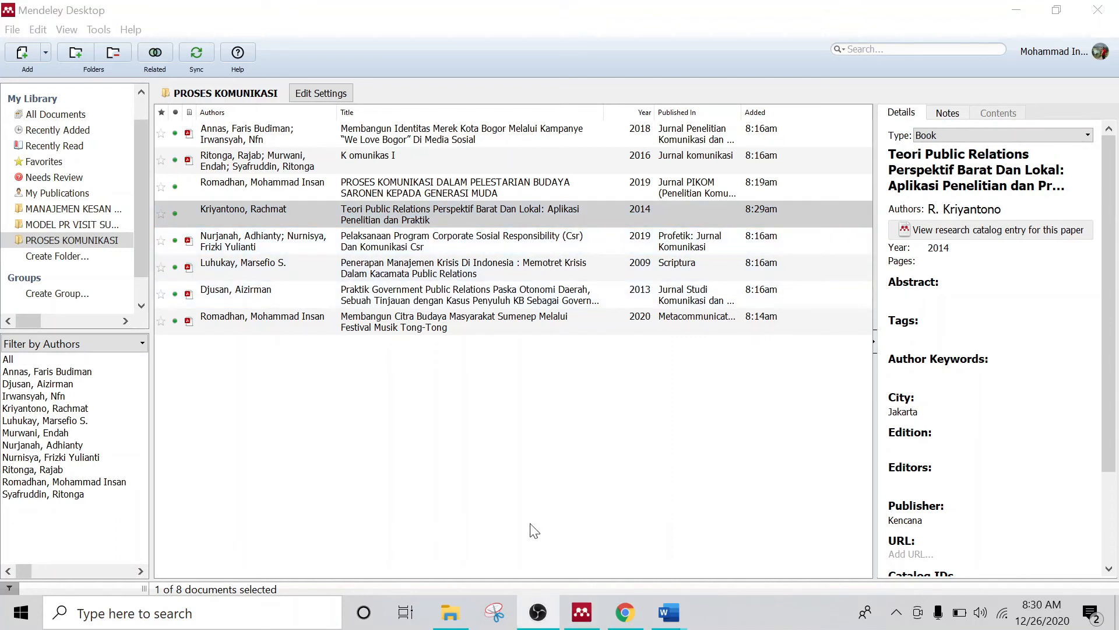
mouse_move(671, 610)
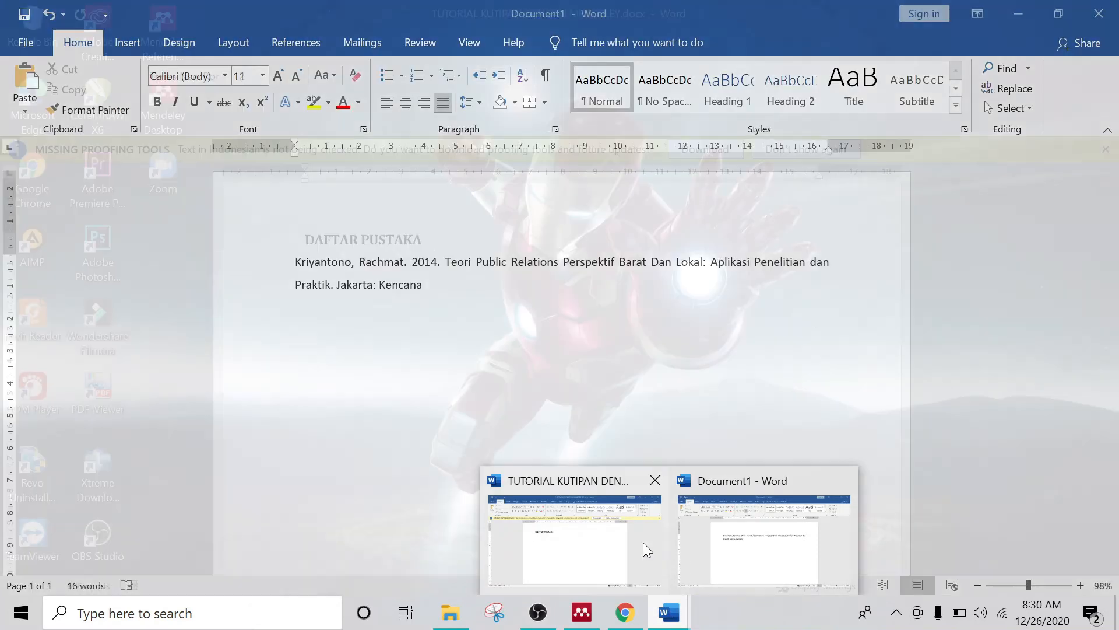
click(642, 542)
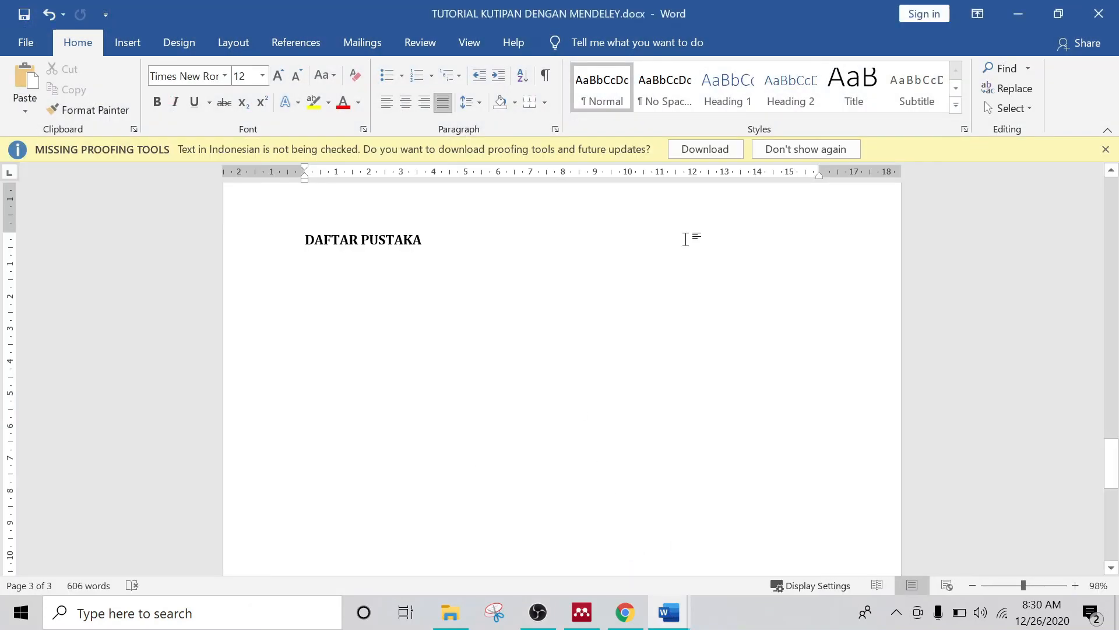
Step: Place the cursor after 'kemerdekaan Bangsa Indonesia.' and show the References tab's citation tools
scroll(624, 270, up, 10)
scroll(622, 270, up, 5)
scroll(622, 270, down, 6)
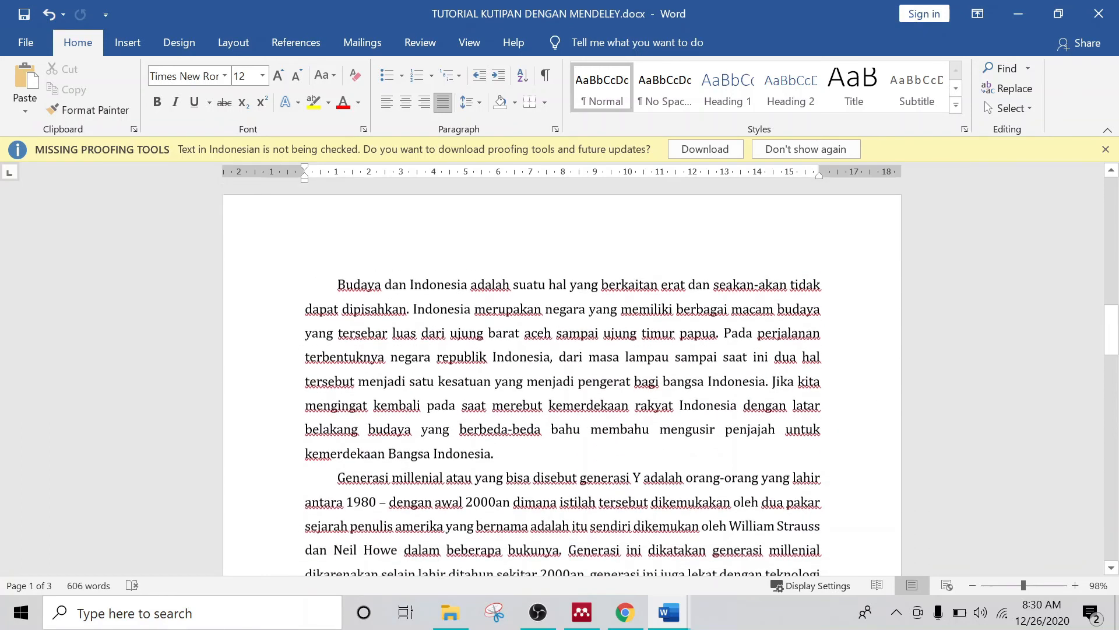
scroll(622, 269, down, 1)
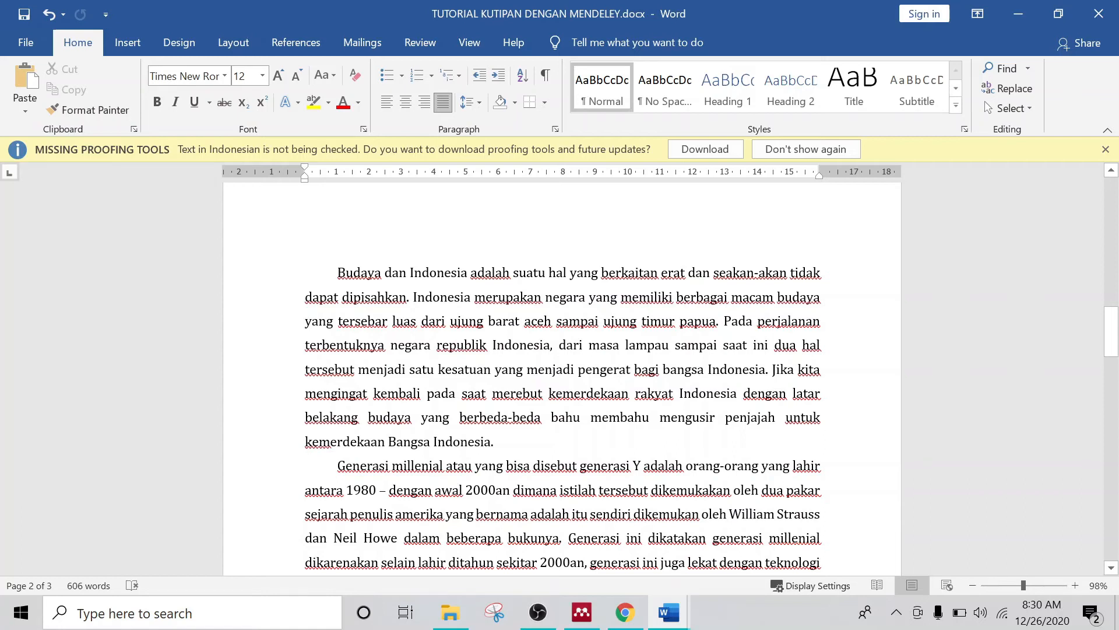
click(498, 441)
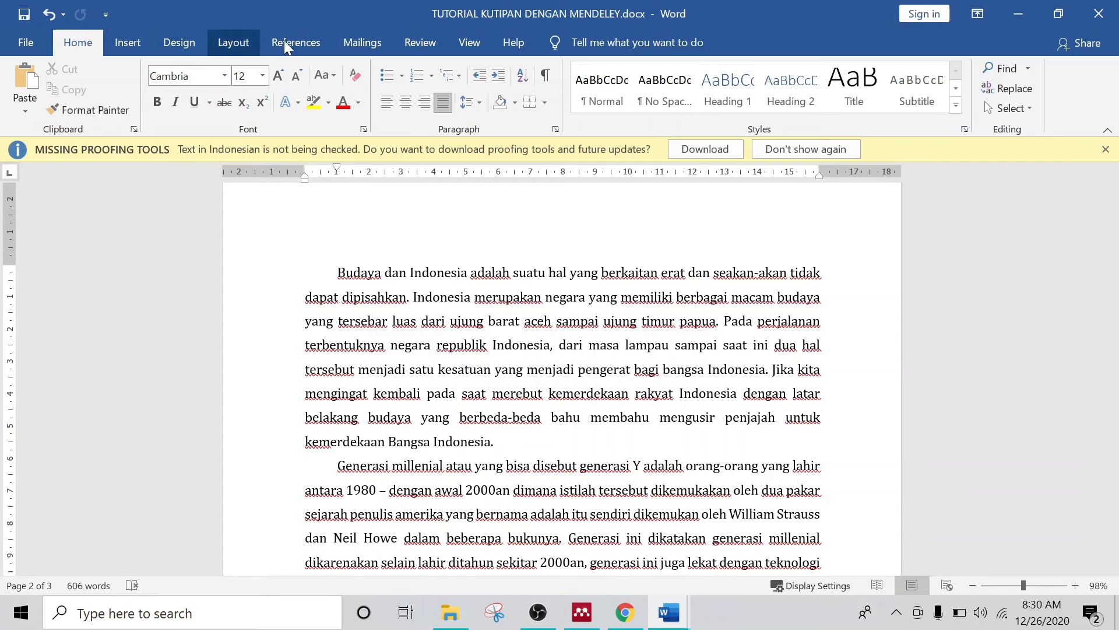
click(307, 46)
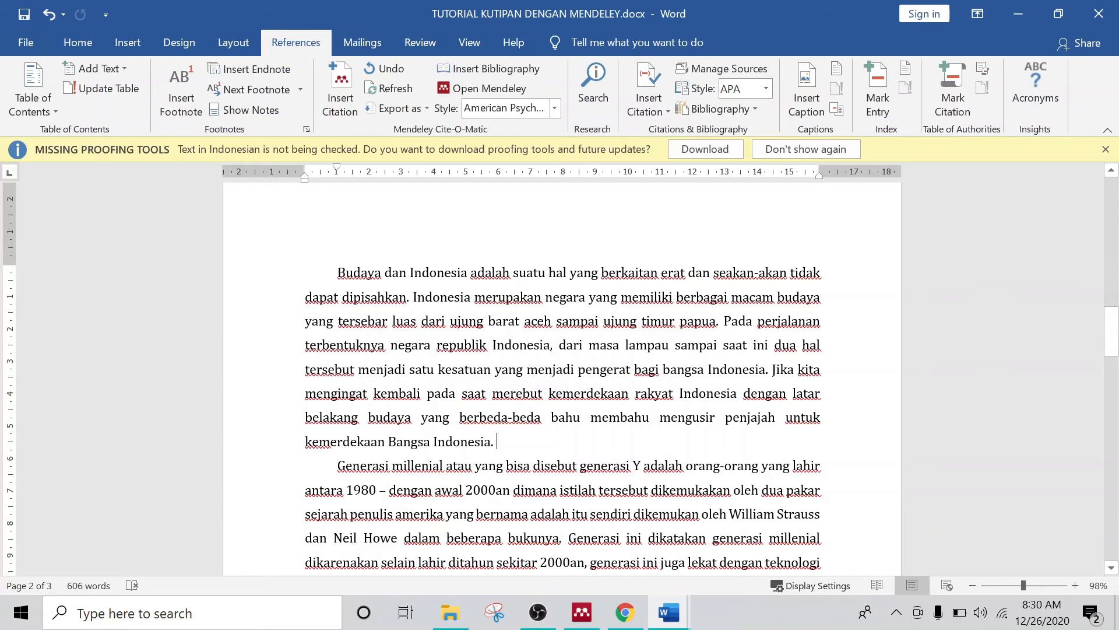
Step: Cite the 2019 Saronen article from Mendeley, producing (Romadhan, 2019) at the paragraph's end
click(345, 109)
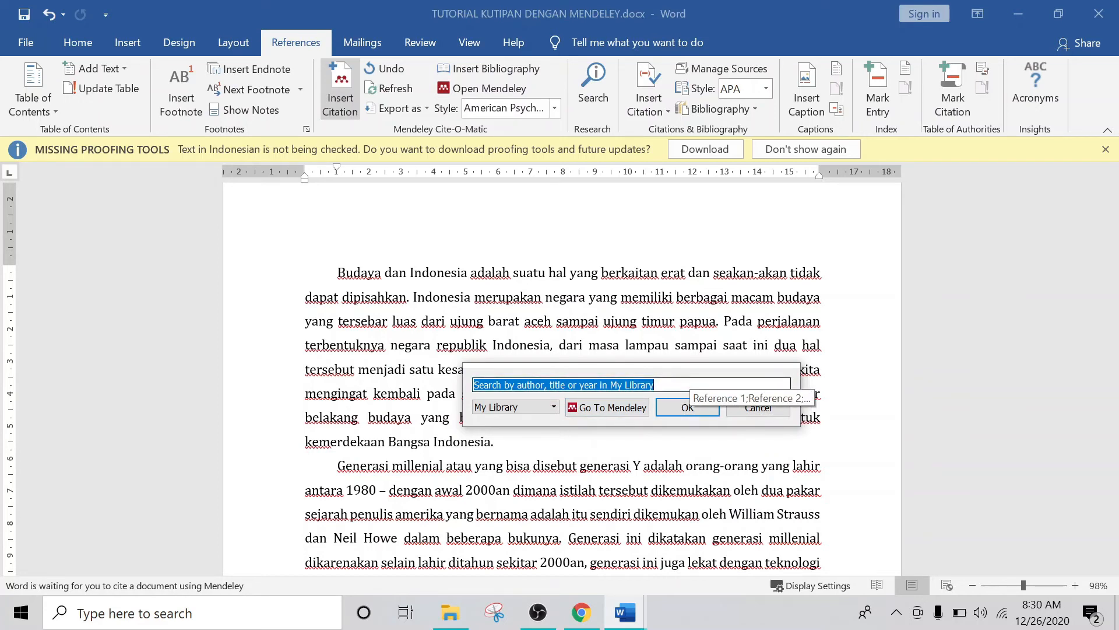
click(606, 408)
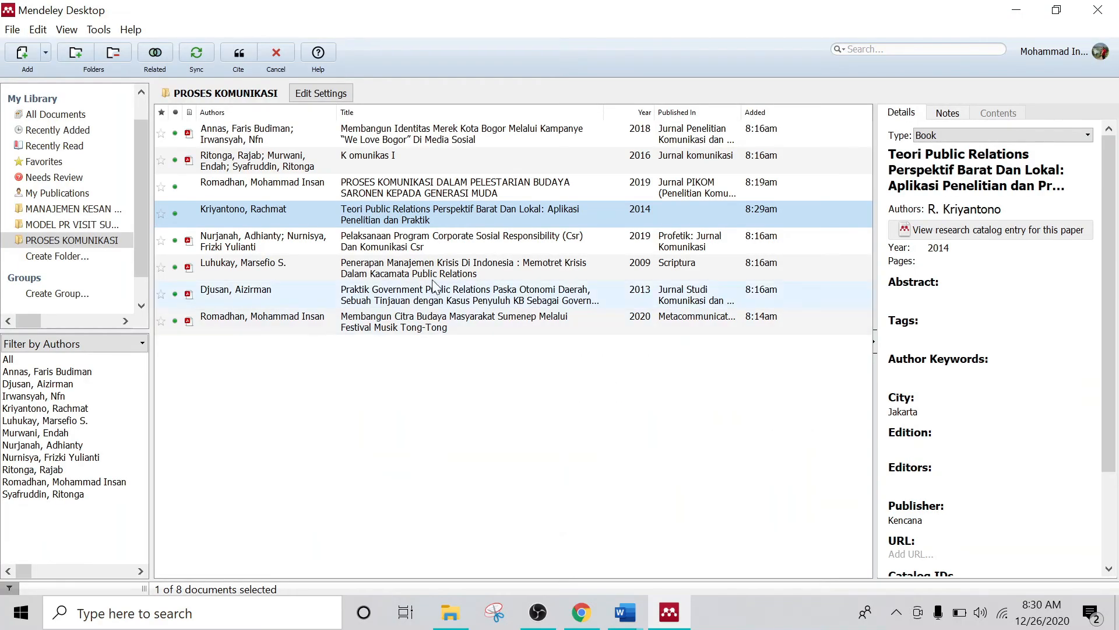
click(441, 191)
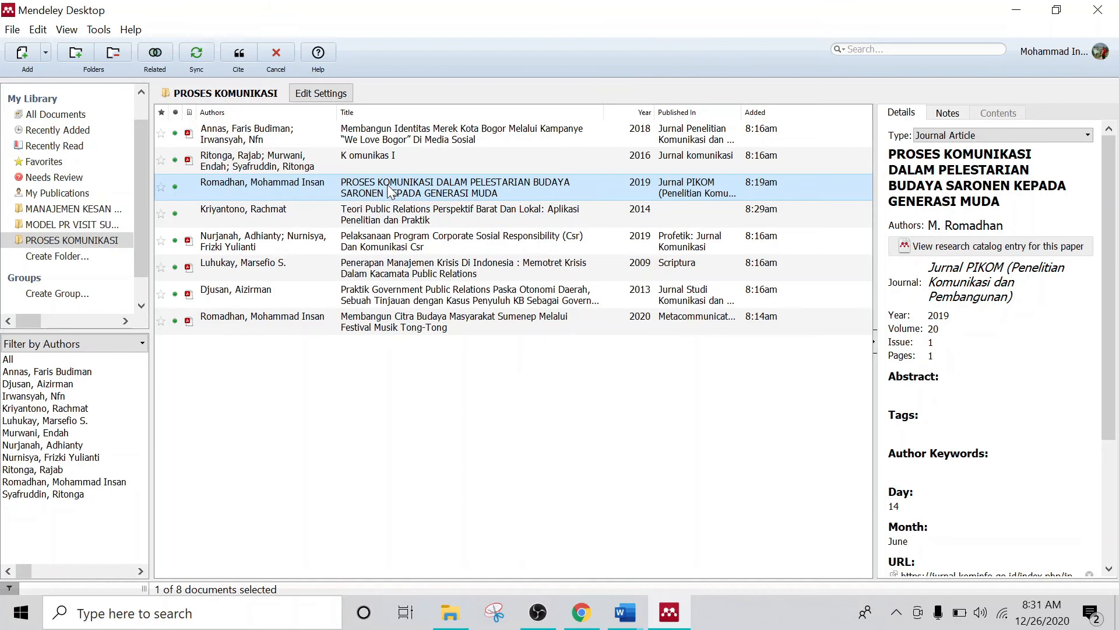
click(242, 54)
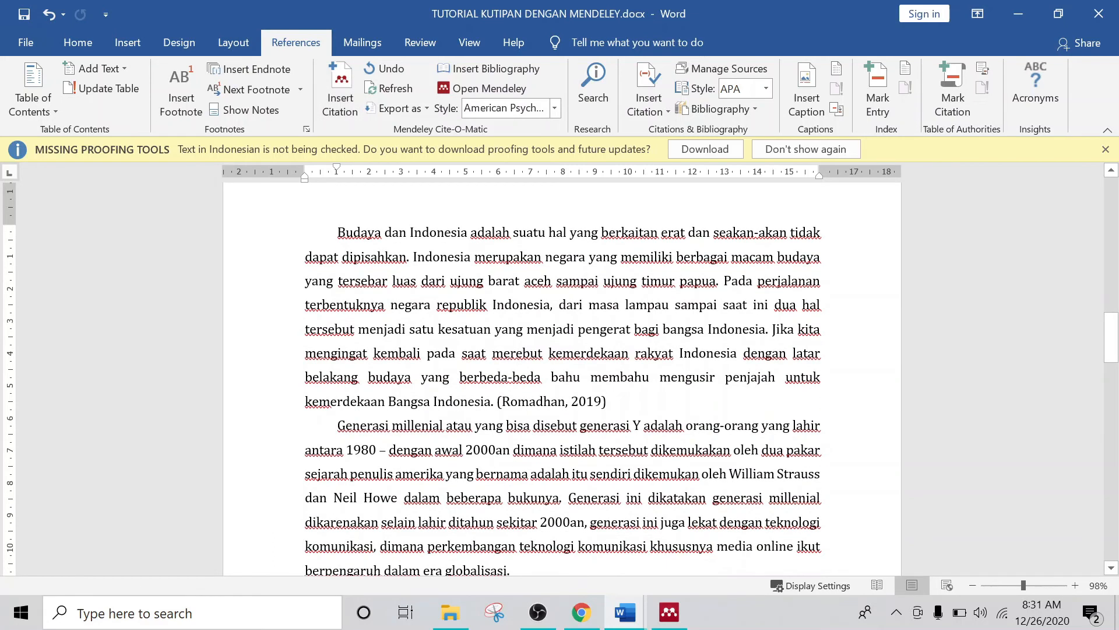
click(510, 401)
Step: End the millennial-generation paragraph with a Mendeley citation to Djusan's 2013 government public relations article
click(614, 353)
scroll(615, 354, down, 3)
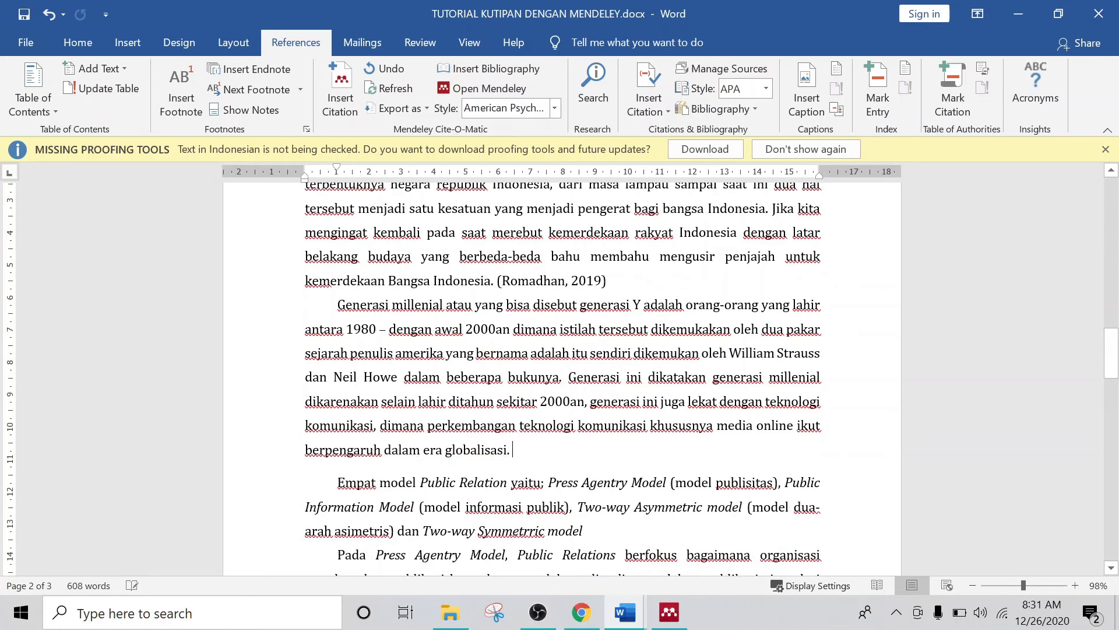
click(348, 98)
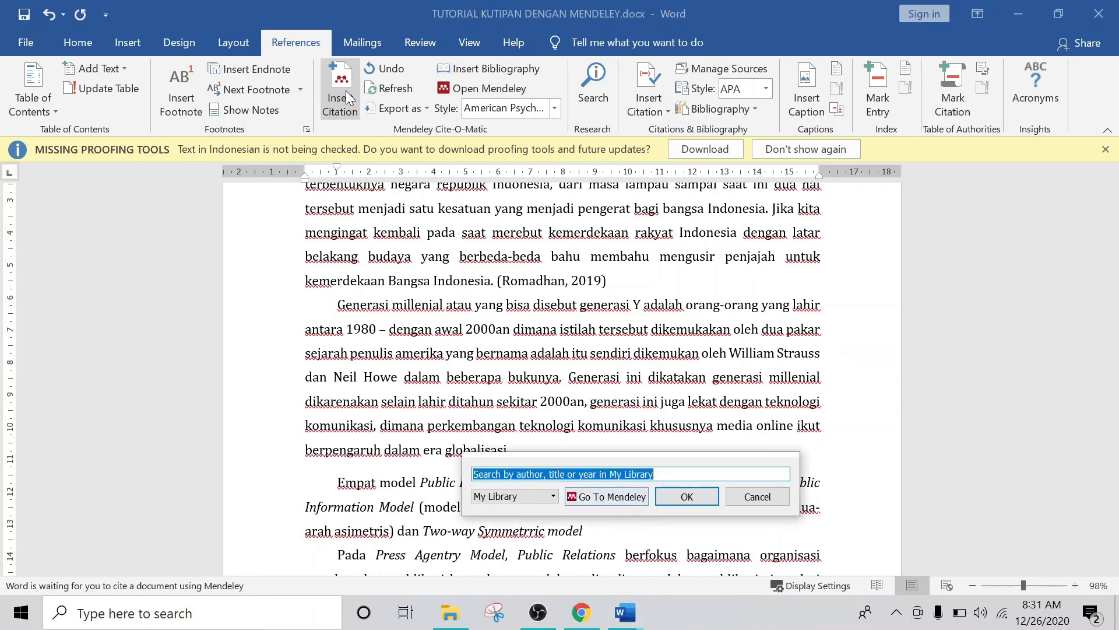
click(604, 501)
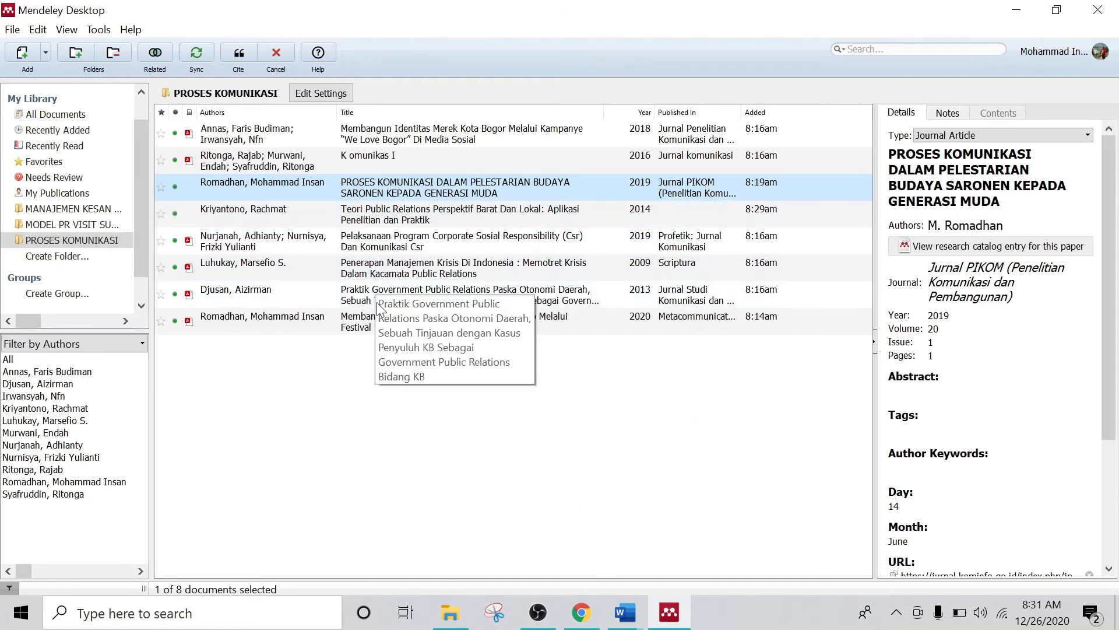
click(457, 300)
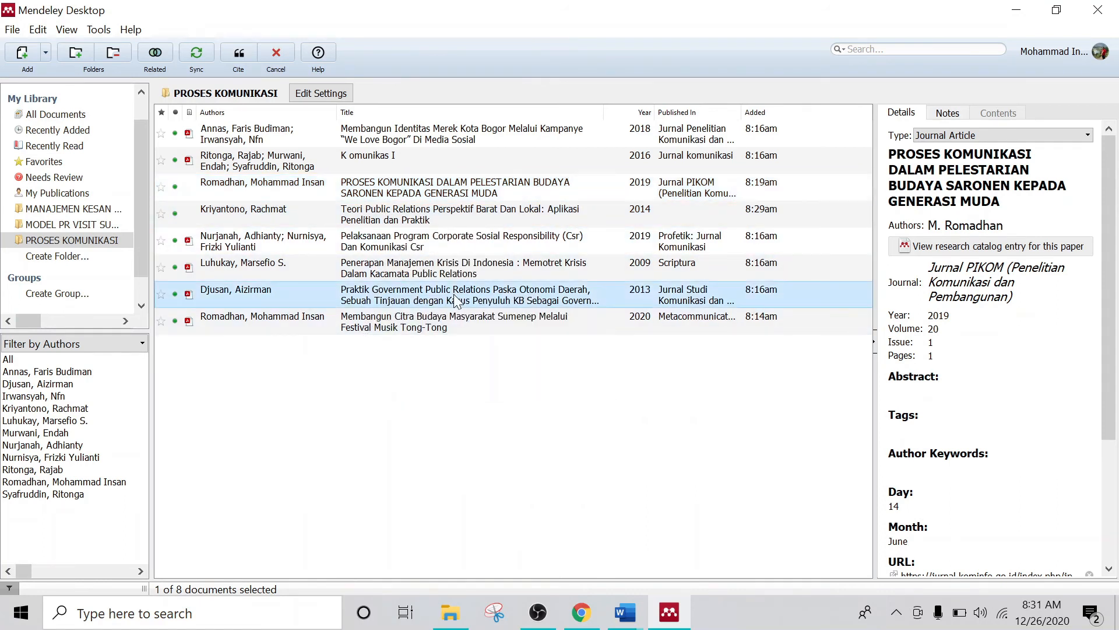
click(238, 52)
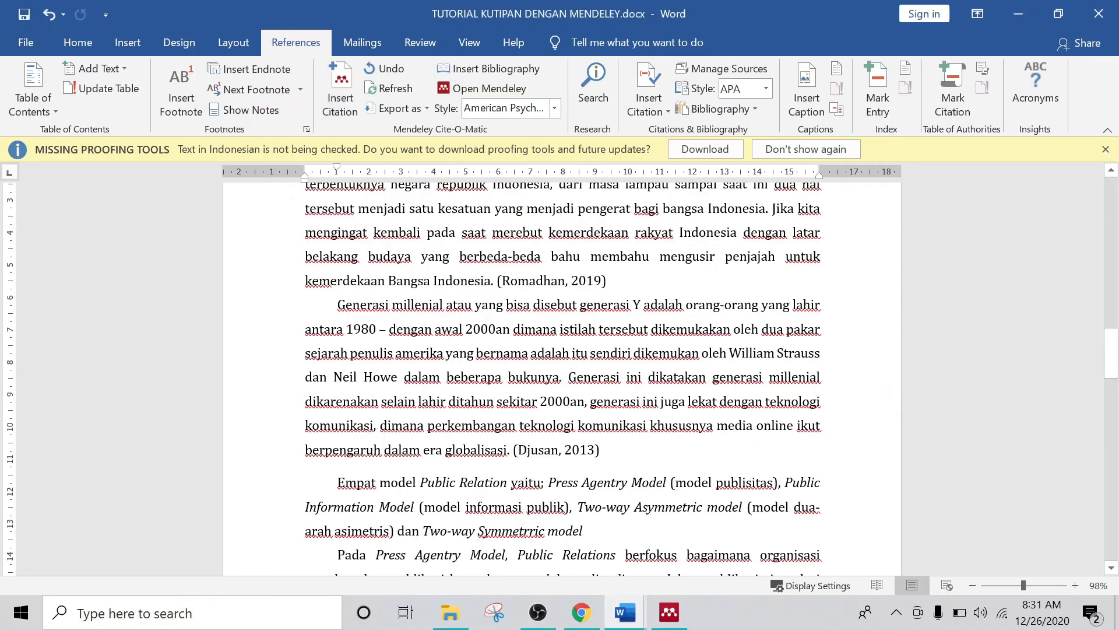
scroll(598, 396, down, 2)
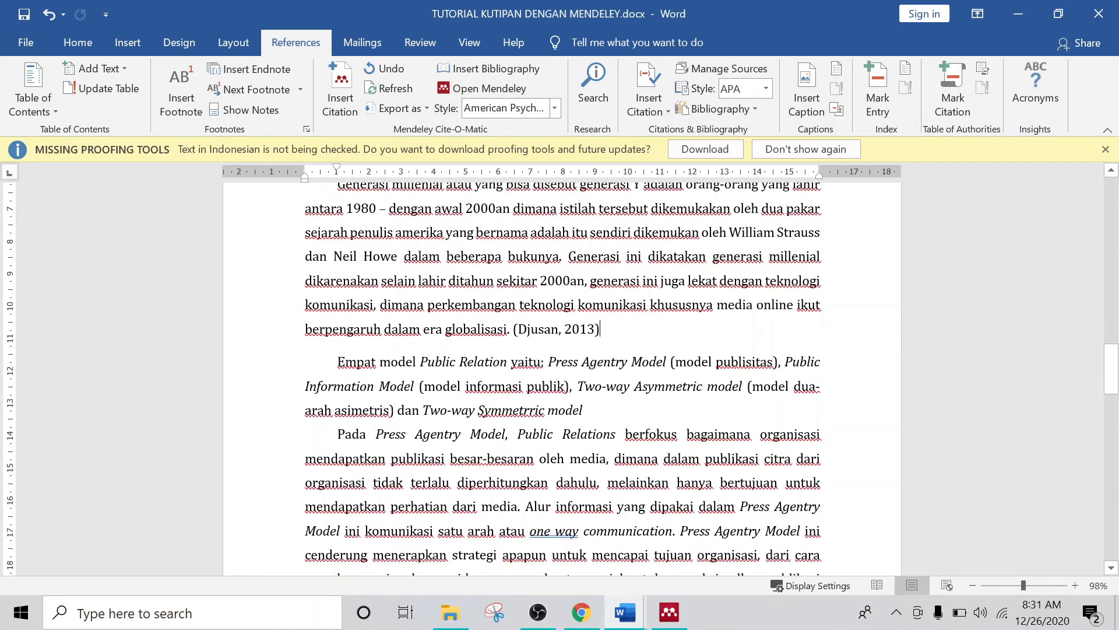
Step: Cite Kriyantono's 2014 book after the Two-way Symmetric model sentence of the Empat model paragraph
click(584, 411)
click(344, 97)
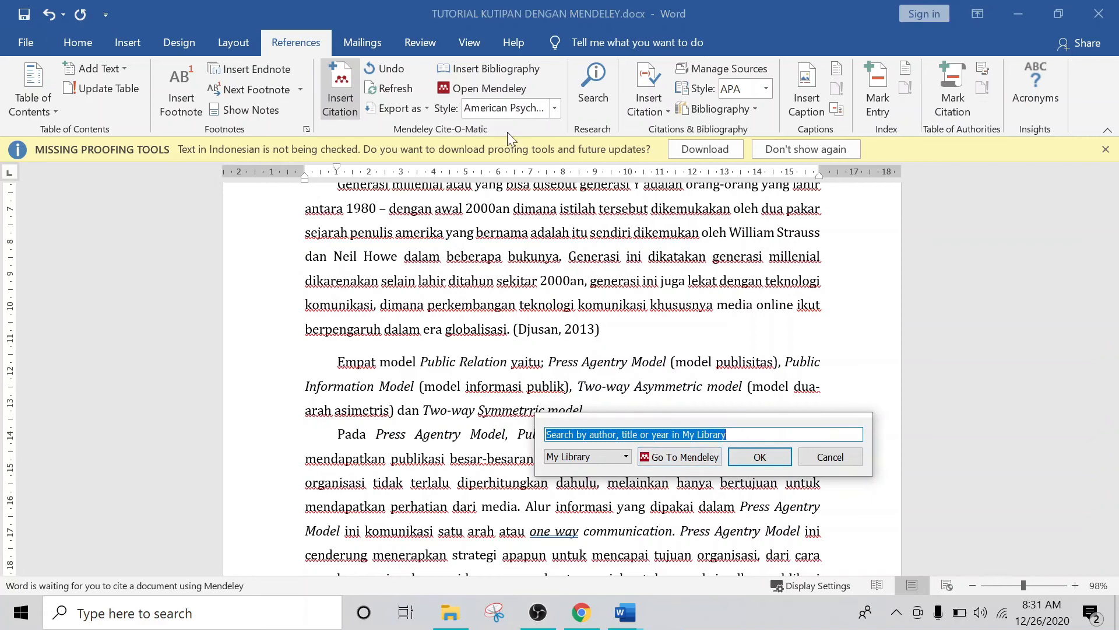
click(695, 461)
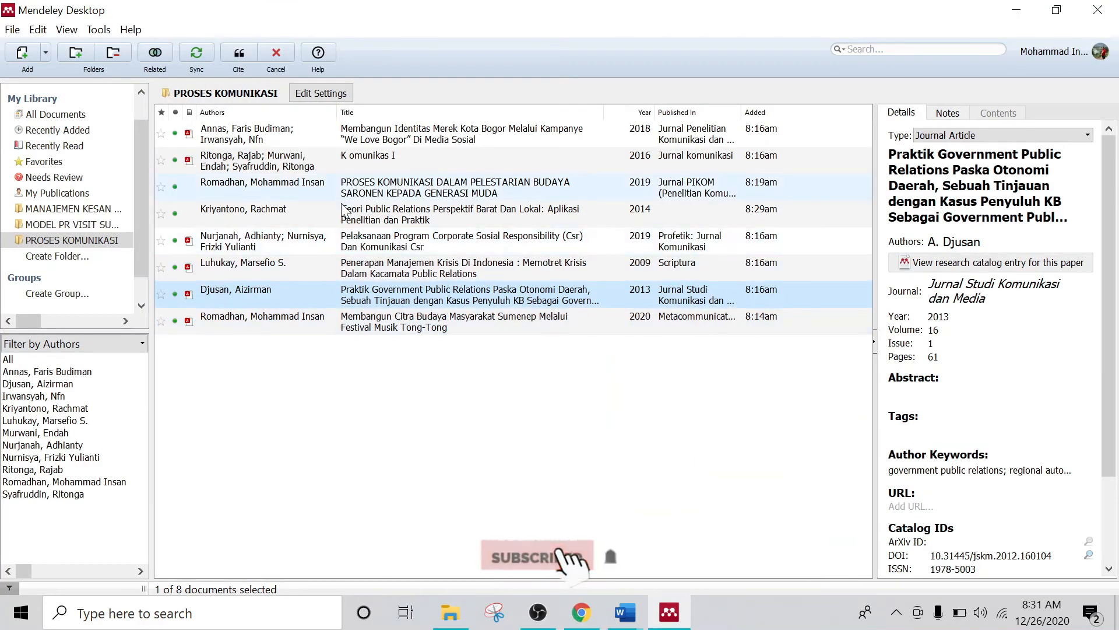
click(447, 211)
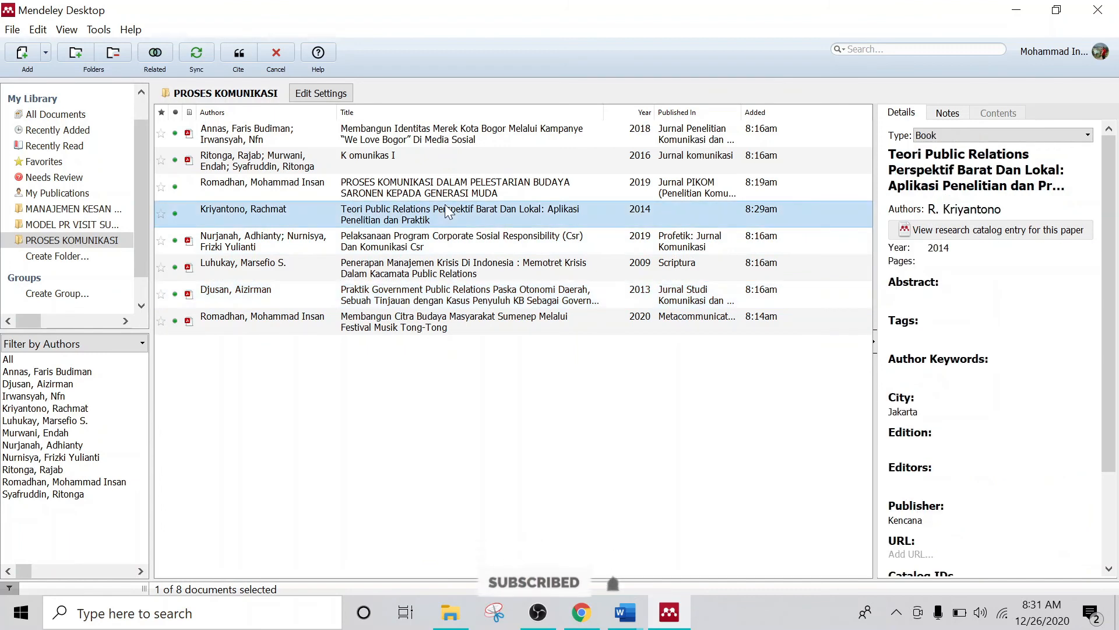
click(239, 52)
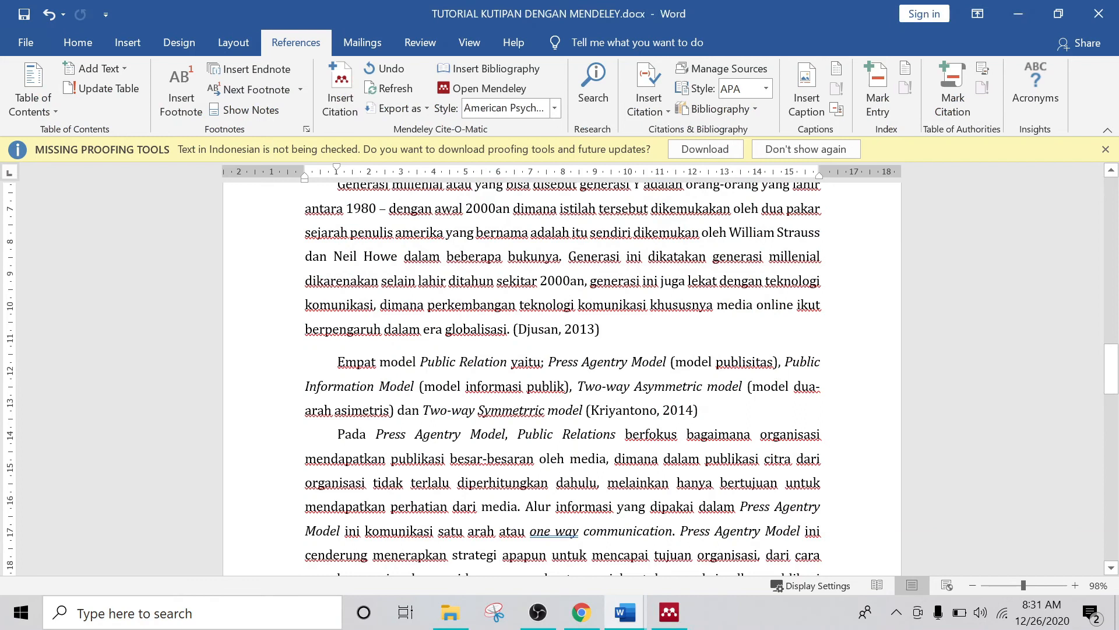
scroll(562, 379, up, 2)
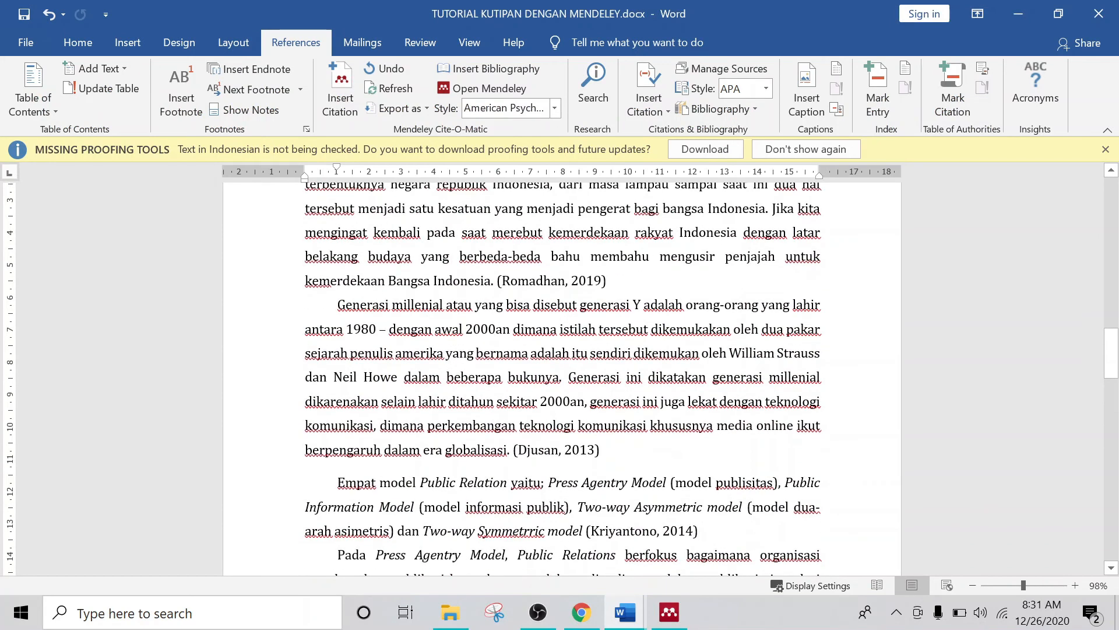
scroll(562, 379, down, 2)
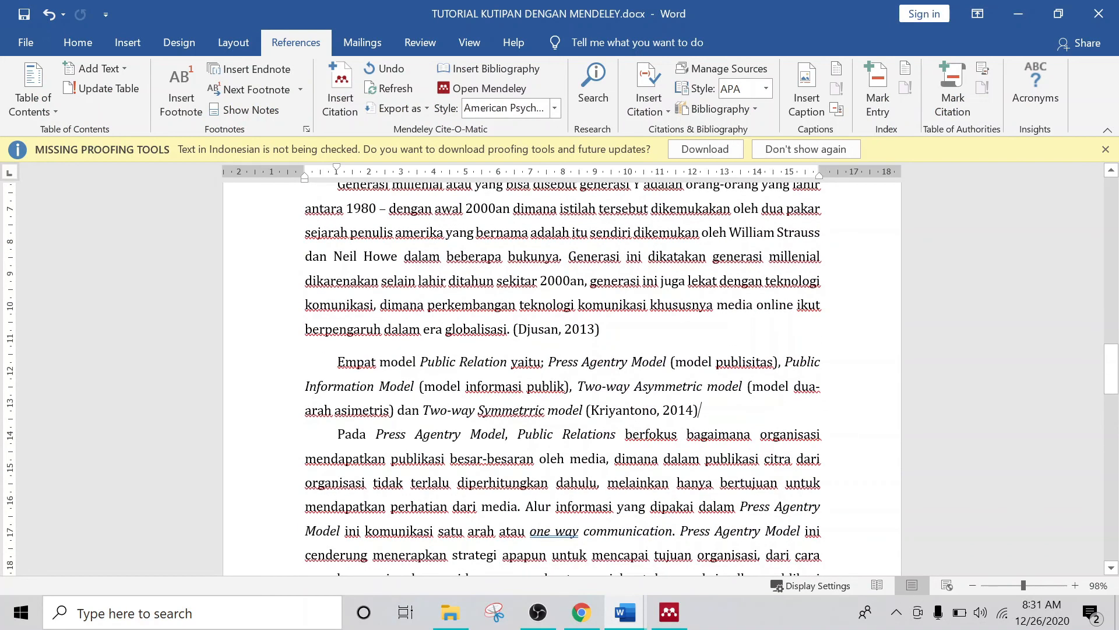
scroll(562, 379, down, 10)
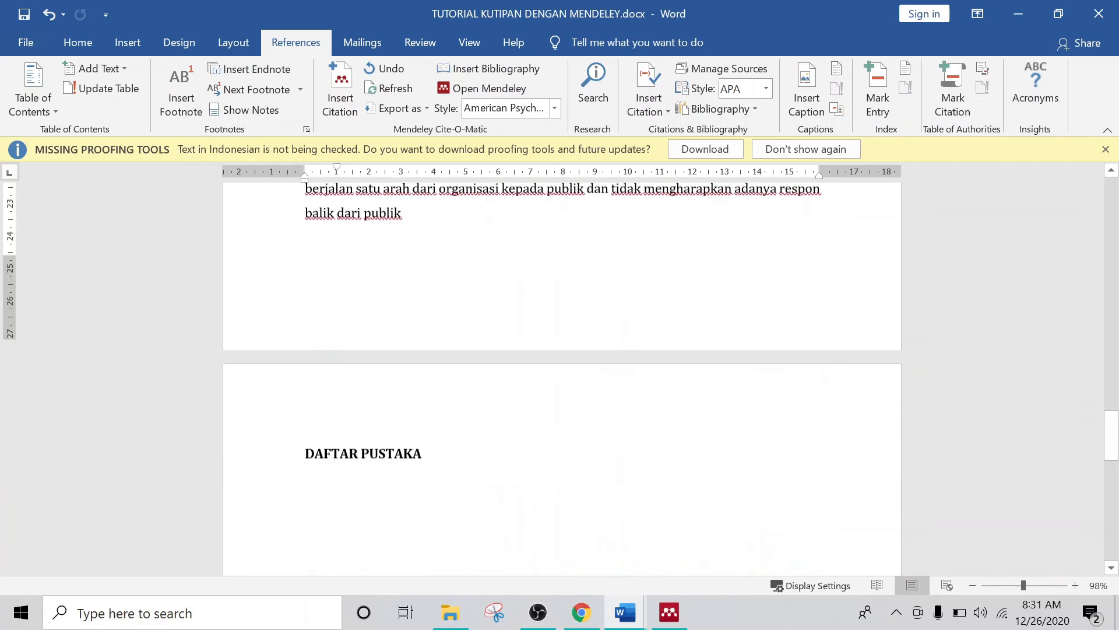
Step: Generate an APA 7th edition bibliography under DAFTAR PUSTAKA listing Djusan, Kriyantono and Romadhan
click(384, 477)
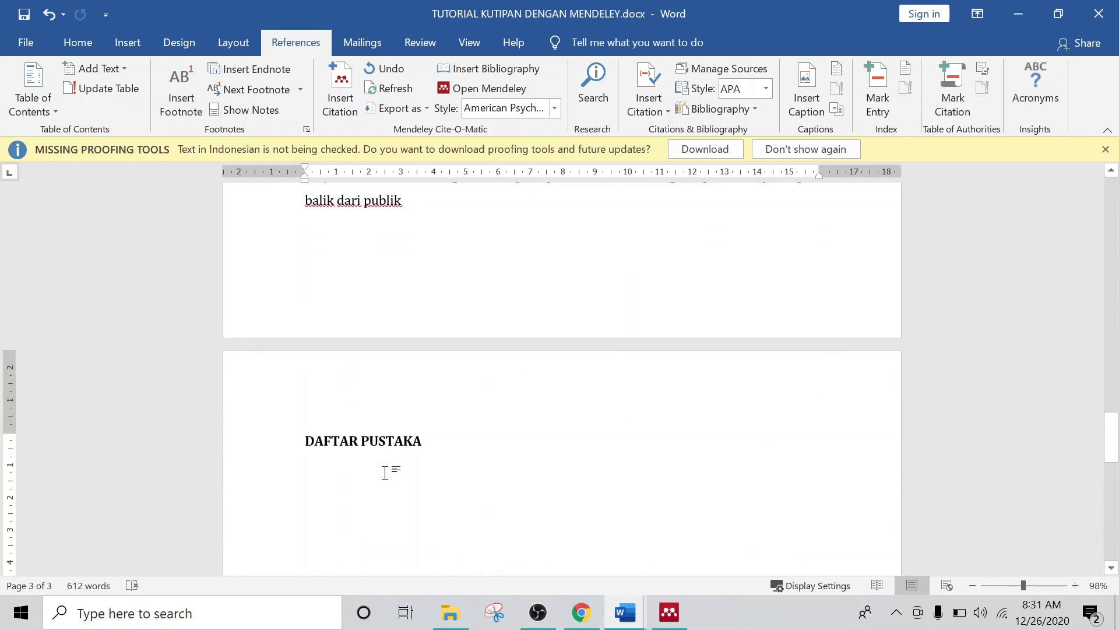
click(555, 111)
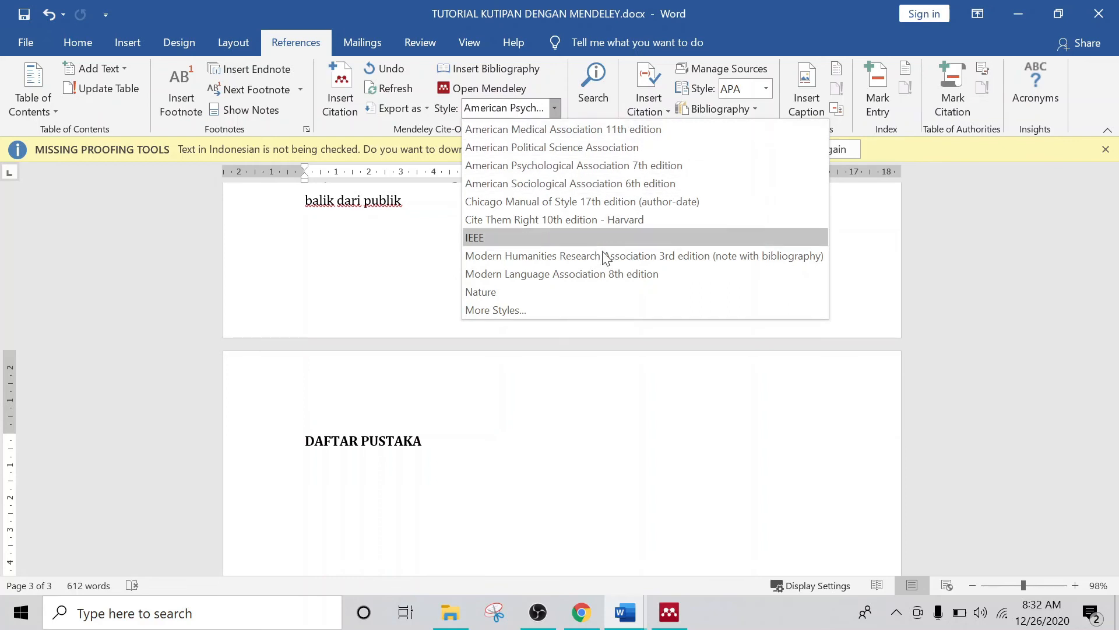
click(646, 167)
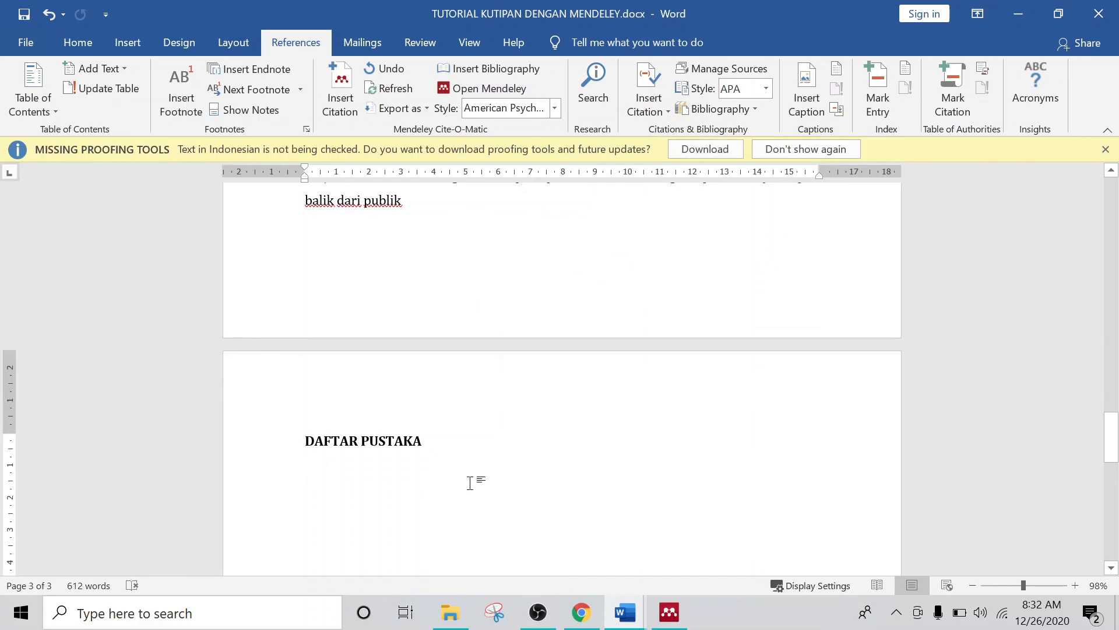
click(493, 68)
scroll(622, 436, down, 3)
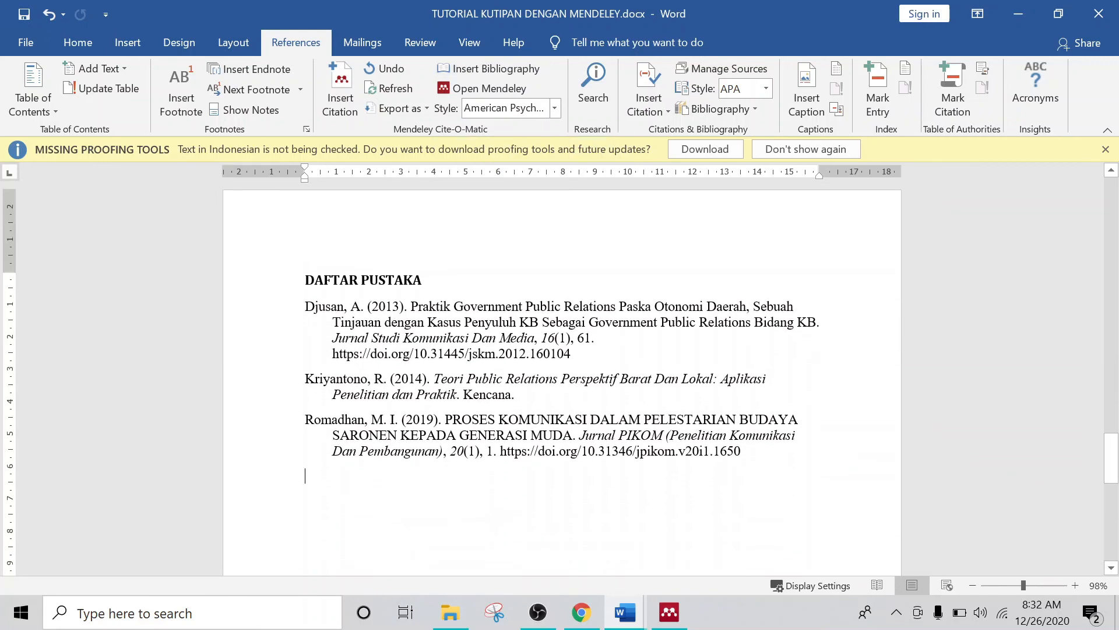
Step: Justify the three DAFTAR PUSTAKA bibliography entries and deselect them
drag(749, 454, 305, 306)
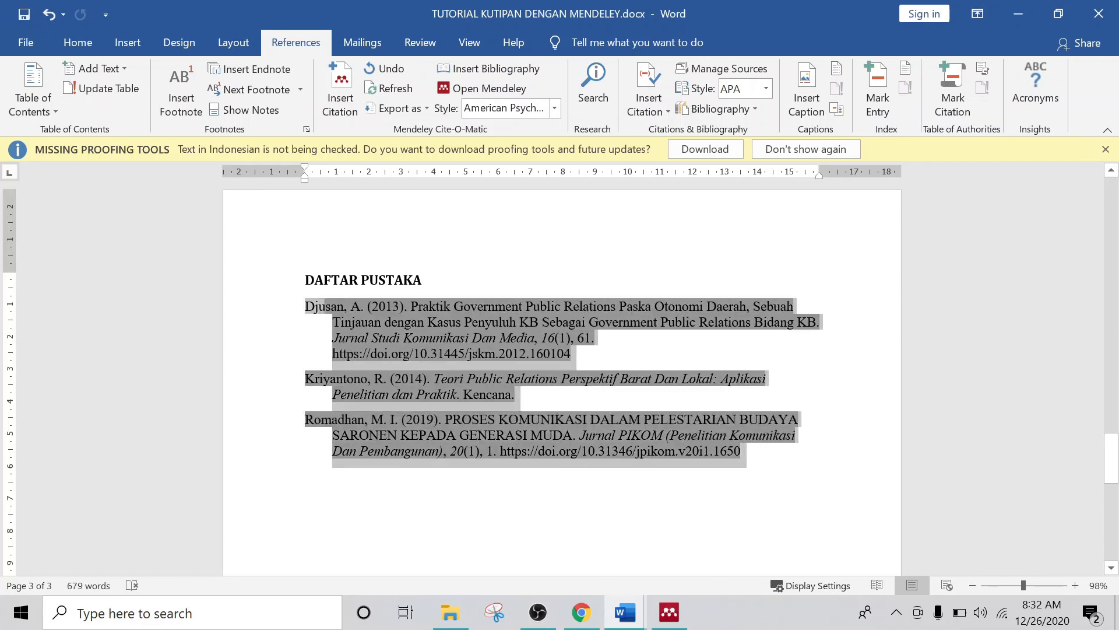
click(77, 42)
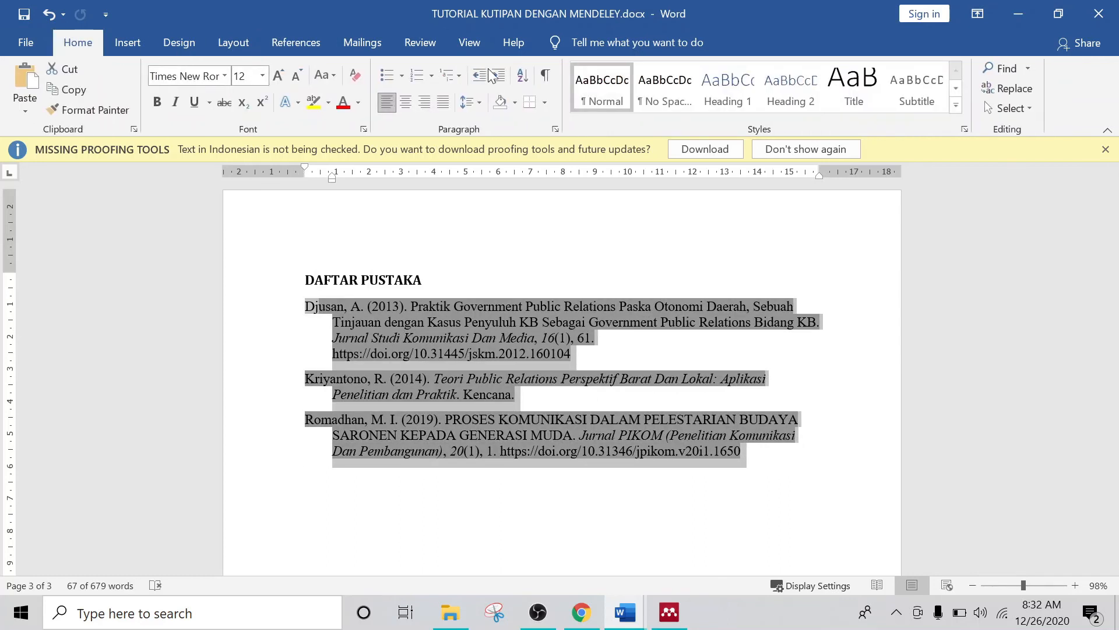
click(443, 103)
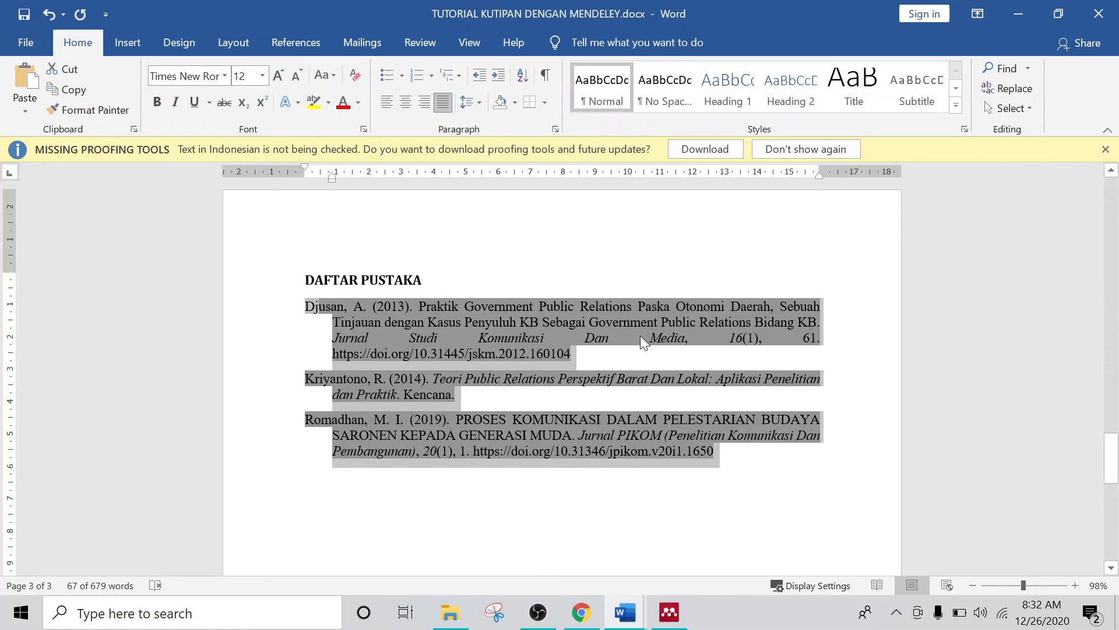
click(642, 341)
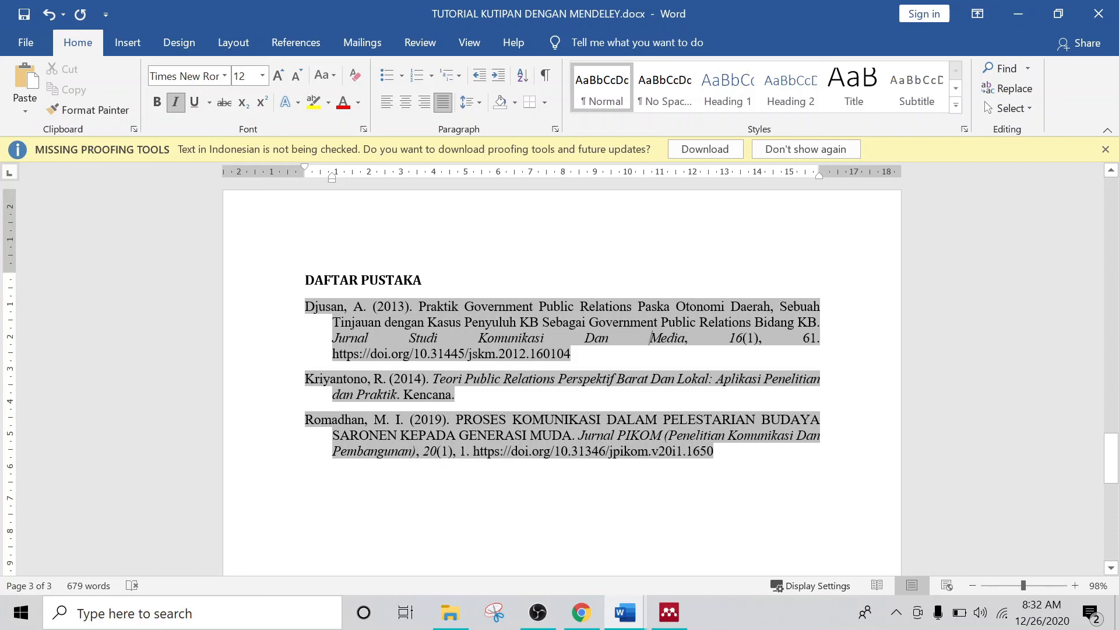
Step: Scroll through the document to review the in-text citations and the justified bibliography
scroll(559, 377, up, 1)
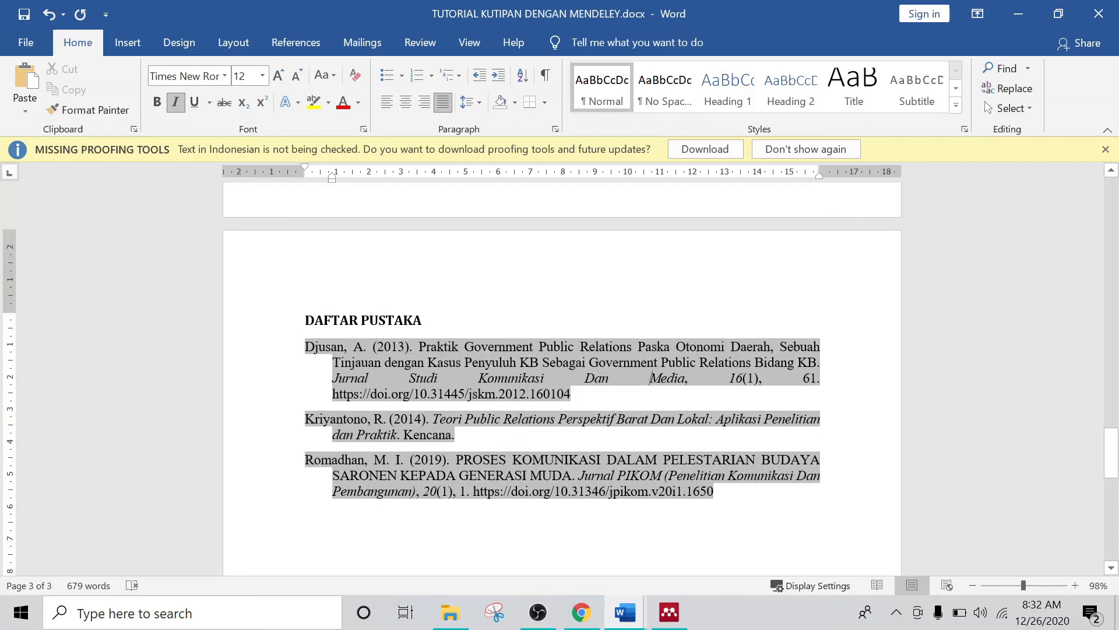
scroll(579, 292, up, 7)
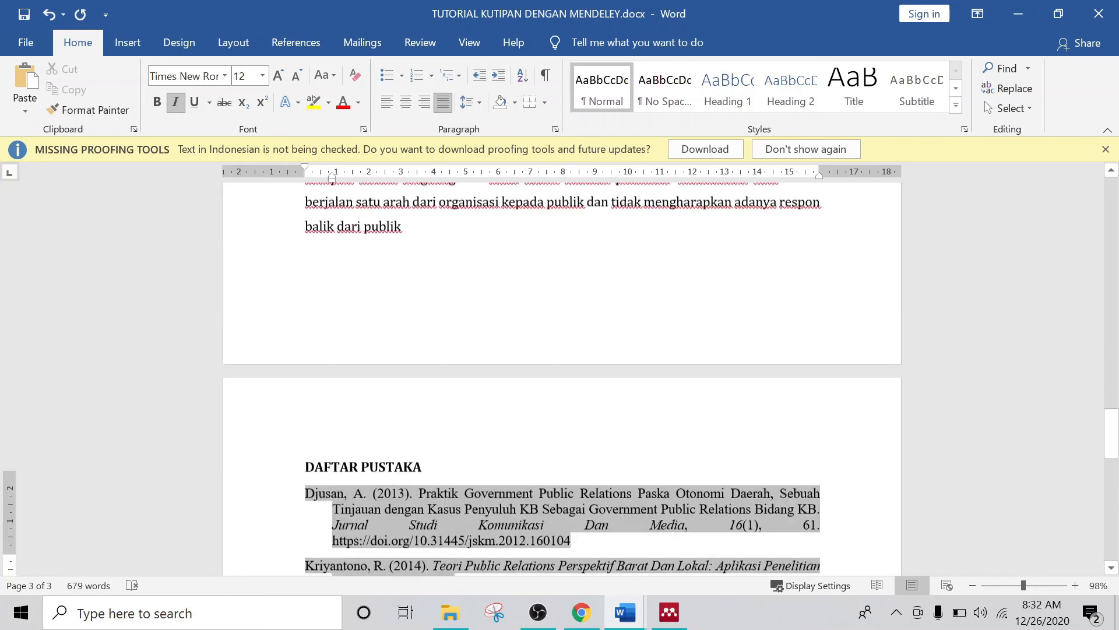
scroll(617, 233, down, 5)
scroll(612, 210, up, 2)
click(611, 209)
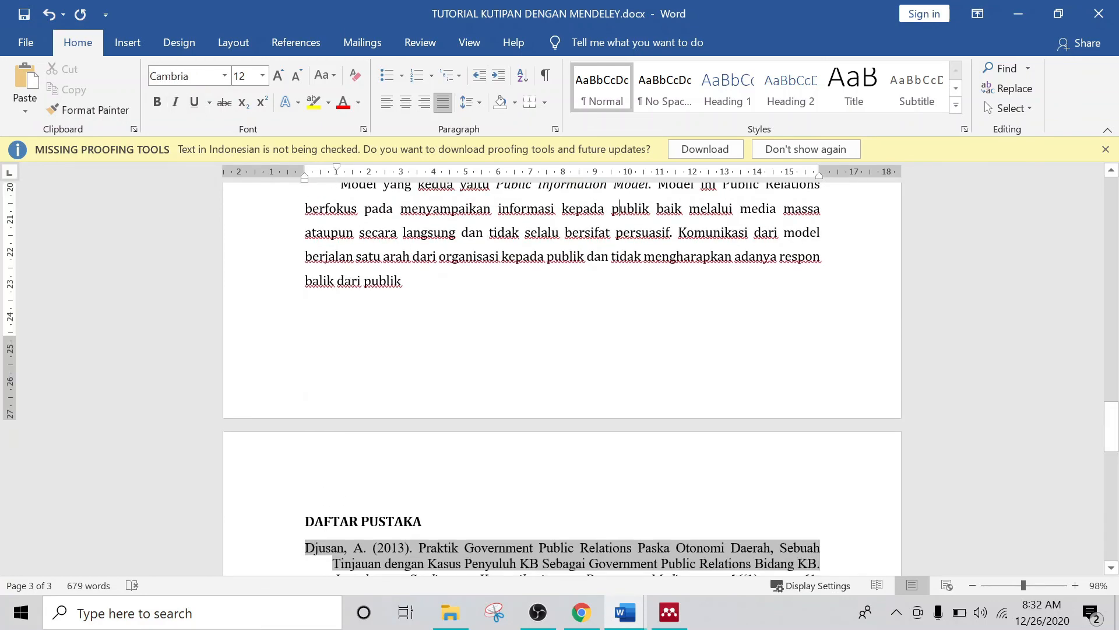
scroll(611, 208, down, 9)
click(624, 293)
scroll(624, 292, up, 20)
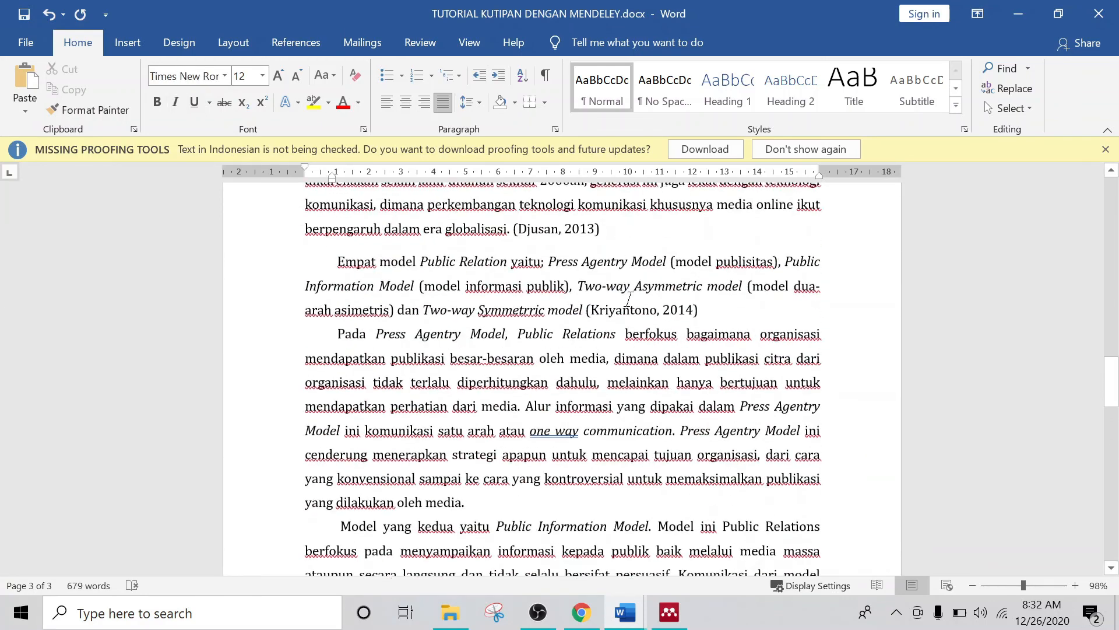
scroll(562, 379, up, 15)
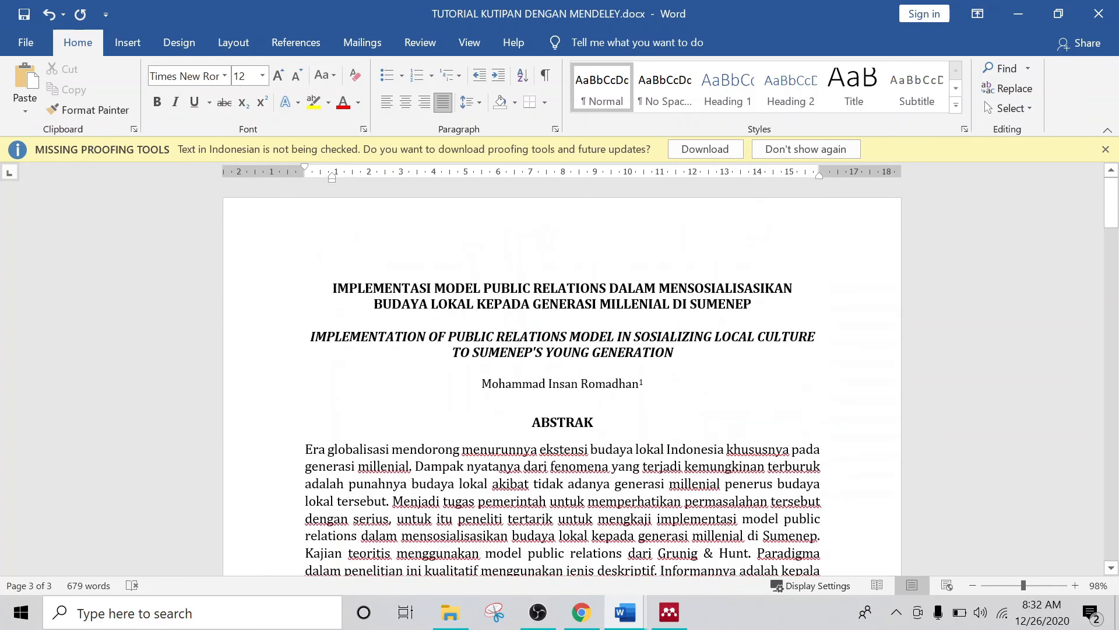
scroll(563, 379, down, 2)
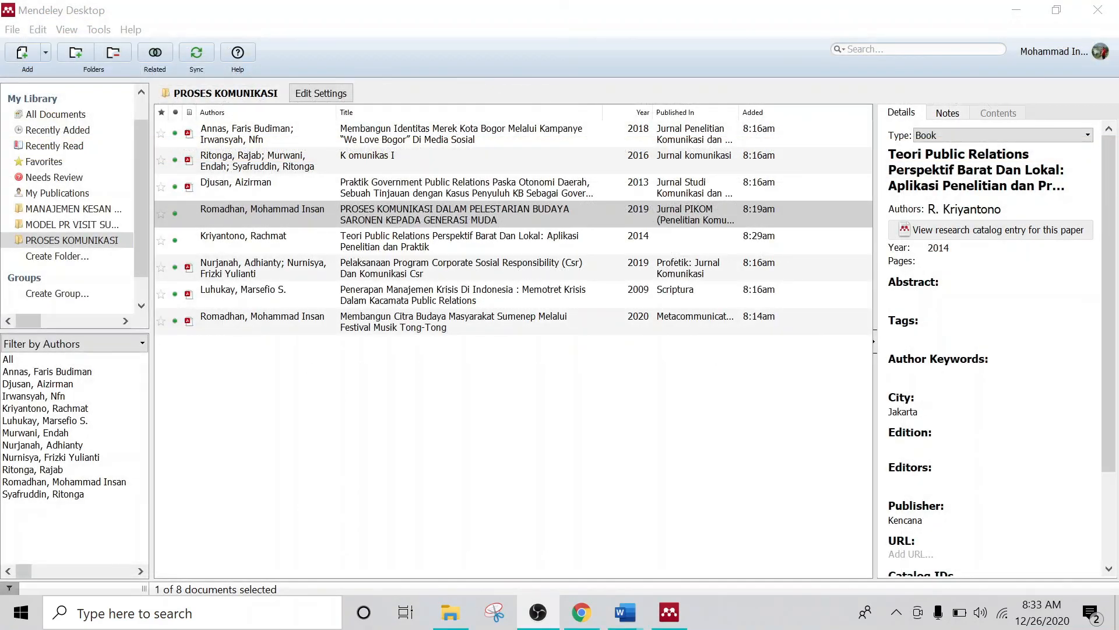
click(72, 225)
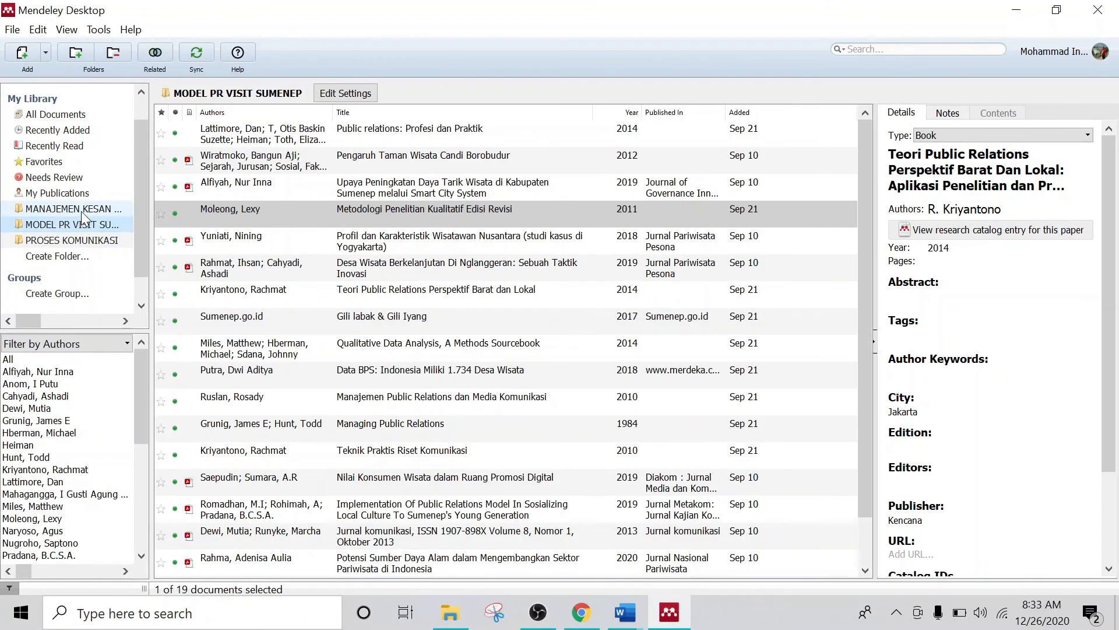
click(82, 210)
click(130, 240)
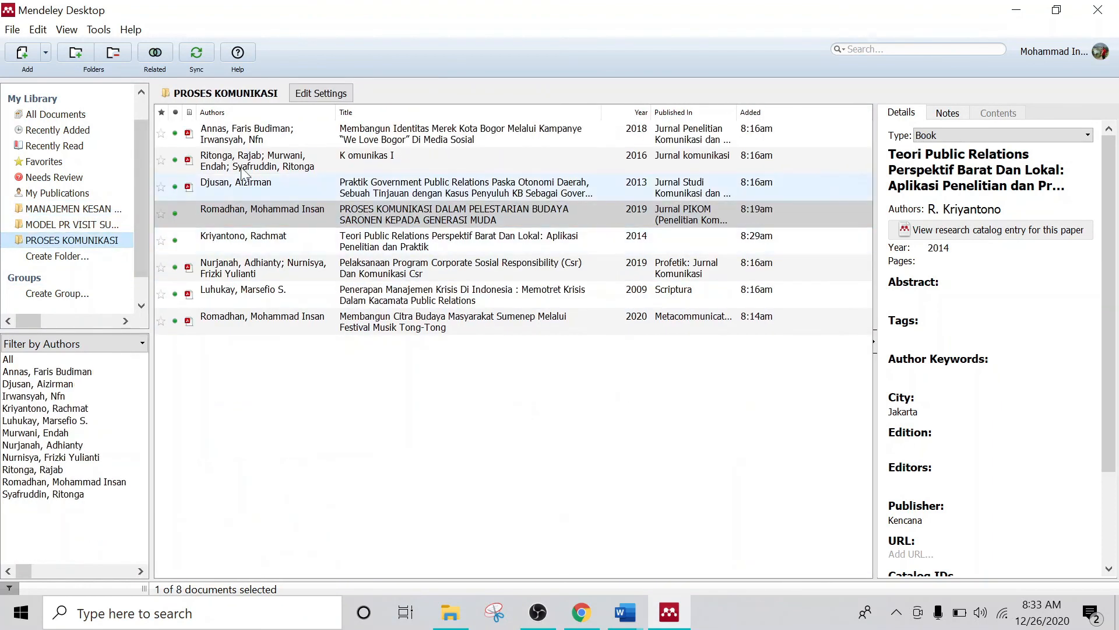
click(45, 51)
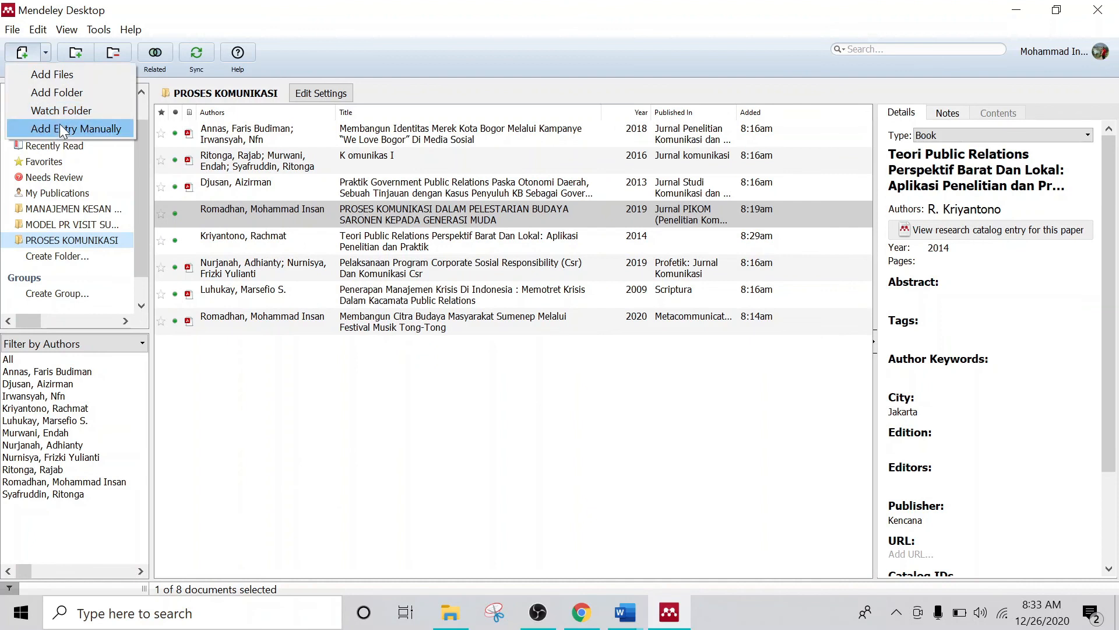
click(77, 126)
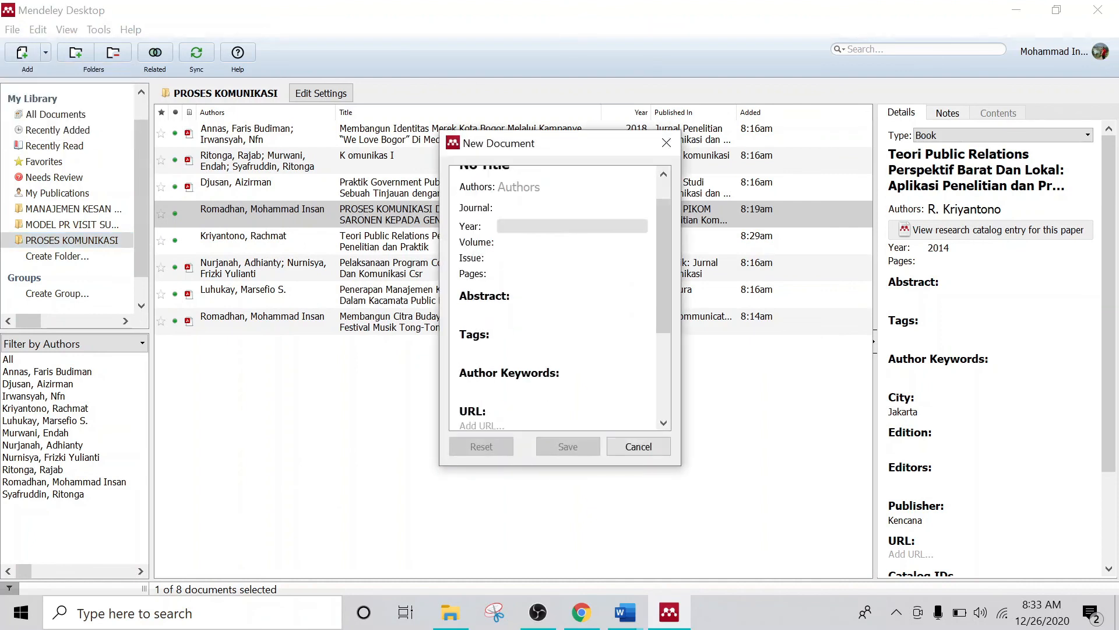
scroll(599, 408, down, 5)
click(641, 446)
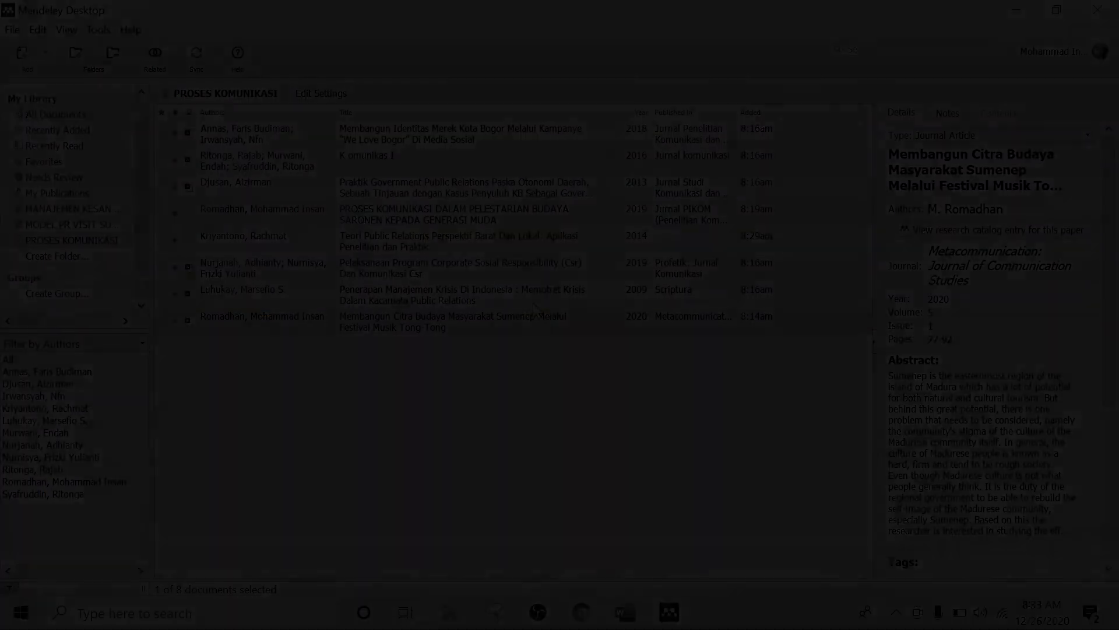